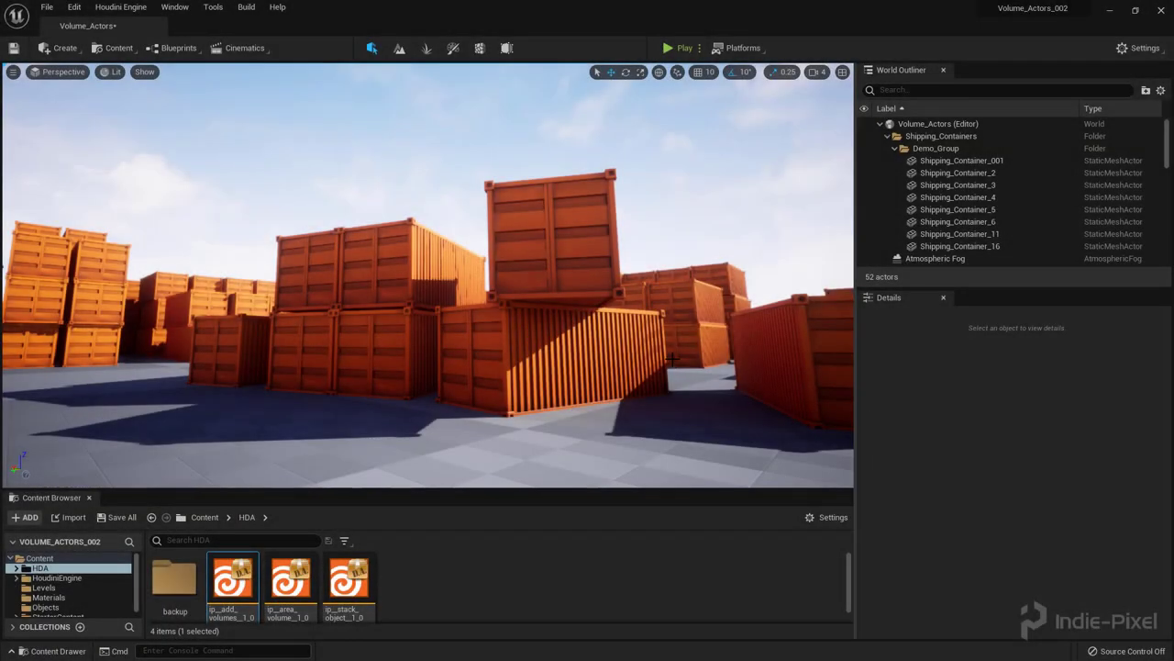
Step: Place the ip_add_volumes asset in the level at the world origin
right_drag(491, 310, 517, 201)
right_drag(586, 218, 490, 223)
right_drag(446, 388, 446, 388)
right_click(241, 587)
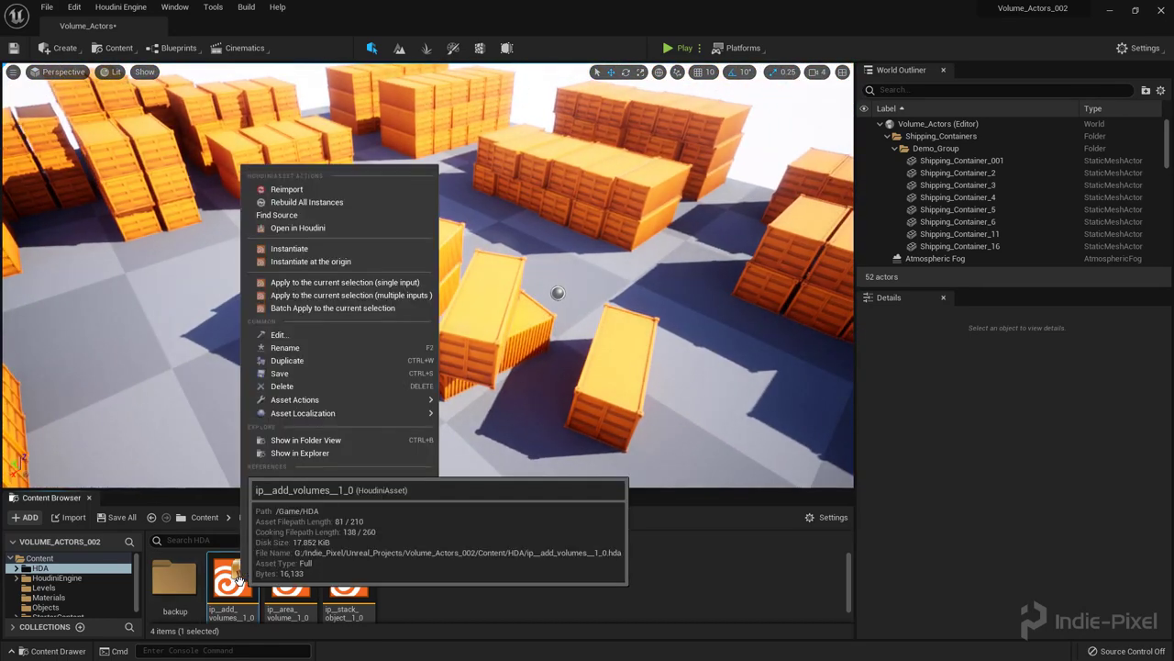
click(307, 263)
Step: Feed Shipping_Container_11 and Shipping_Container_6 into the asset's input to generate a TriggerVolume
text(A)
right_drag(564, 374, 554, 430)
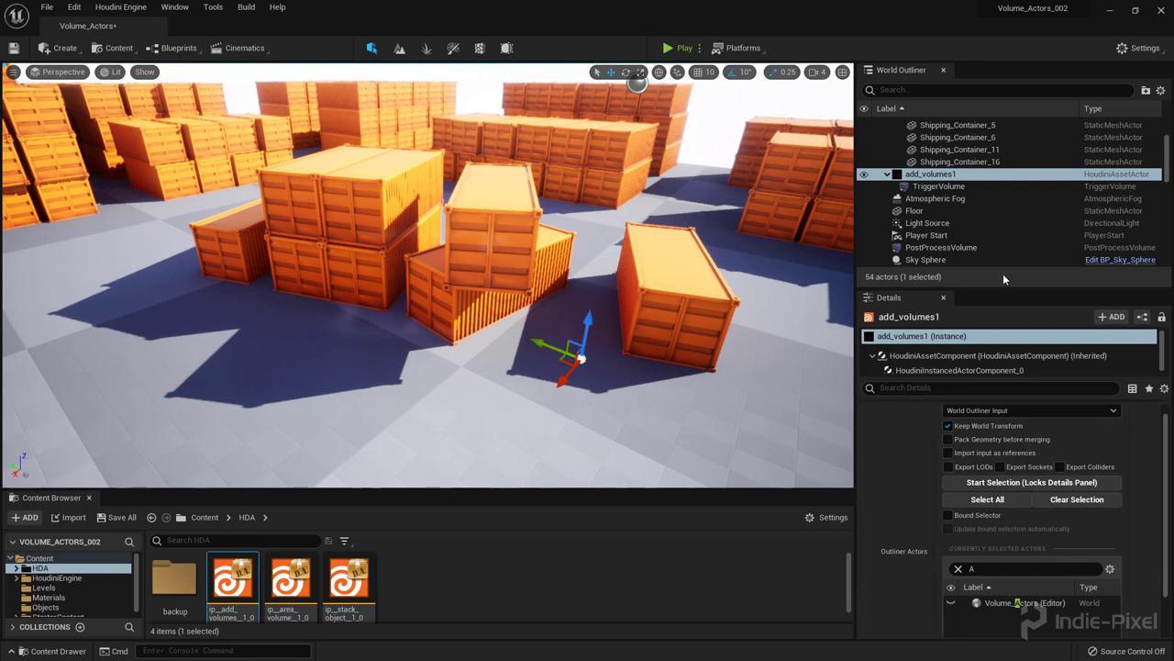
drag(997, 288, 994, 187)
scroll(918, 463, up, 3)
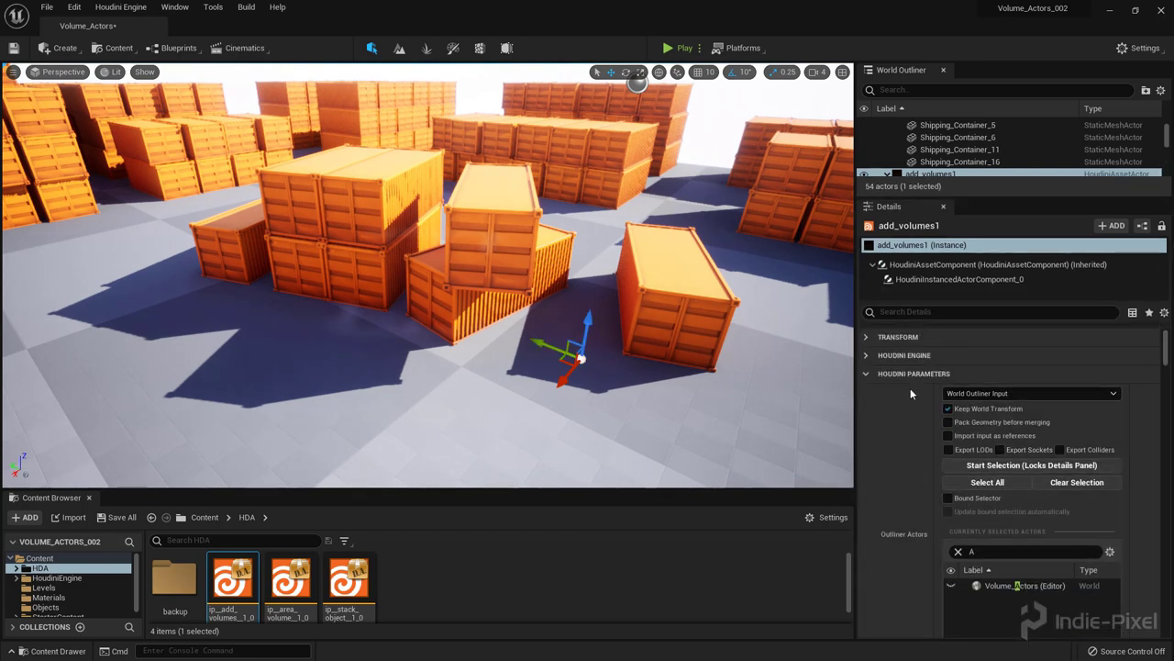
click(988, 465)
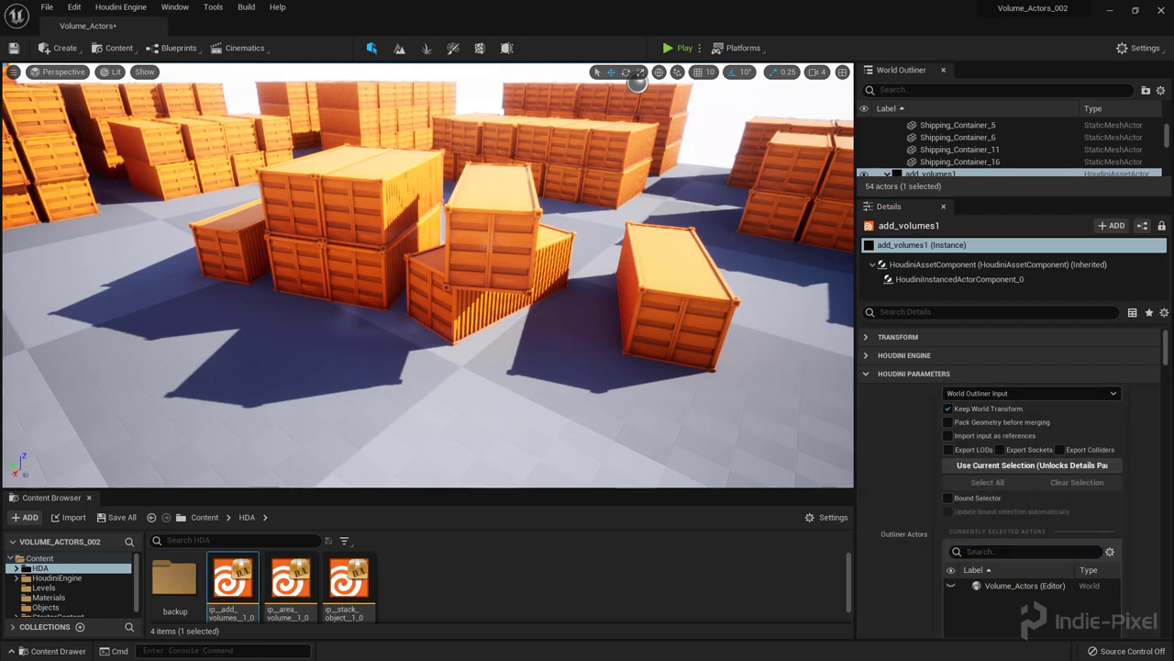
click(491, 216)
ctrl+click(486, 303)
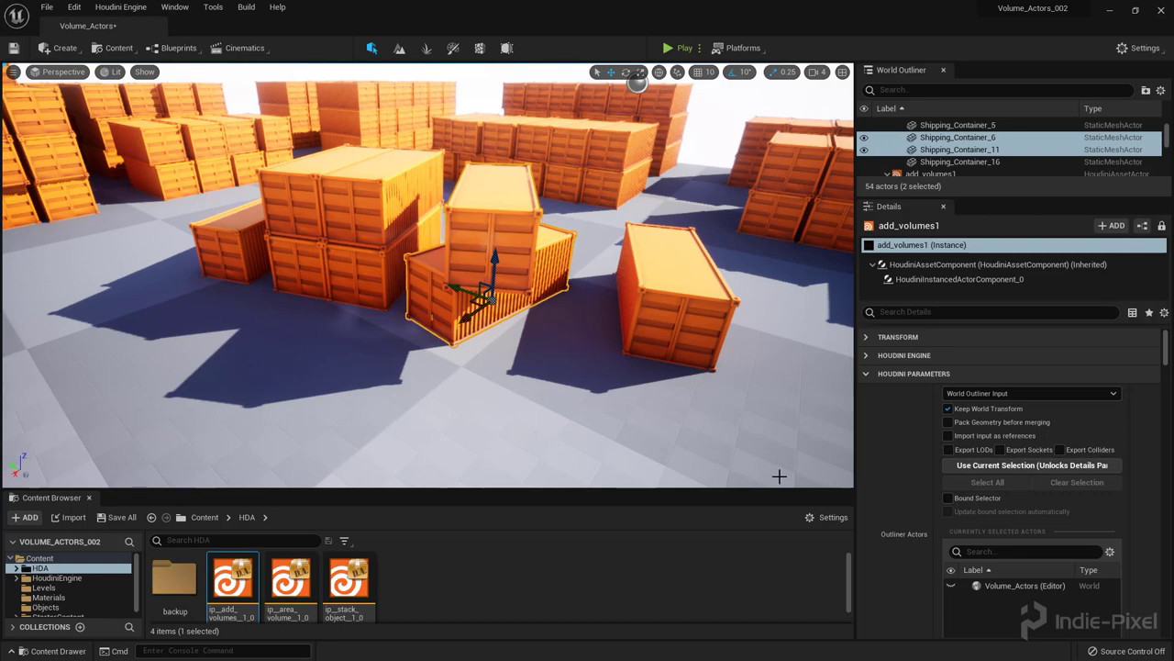
click(970, 465)
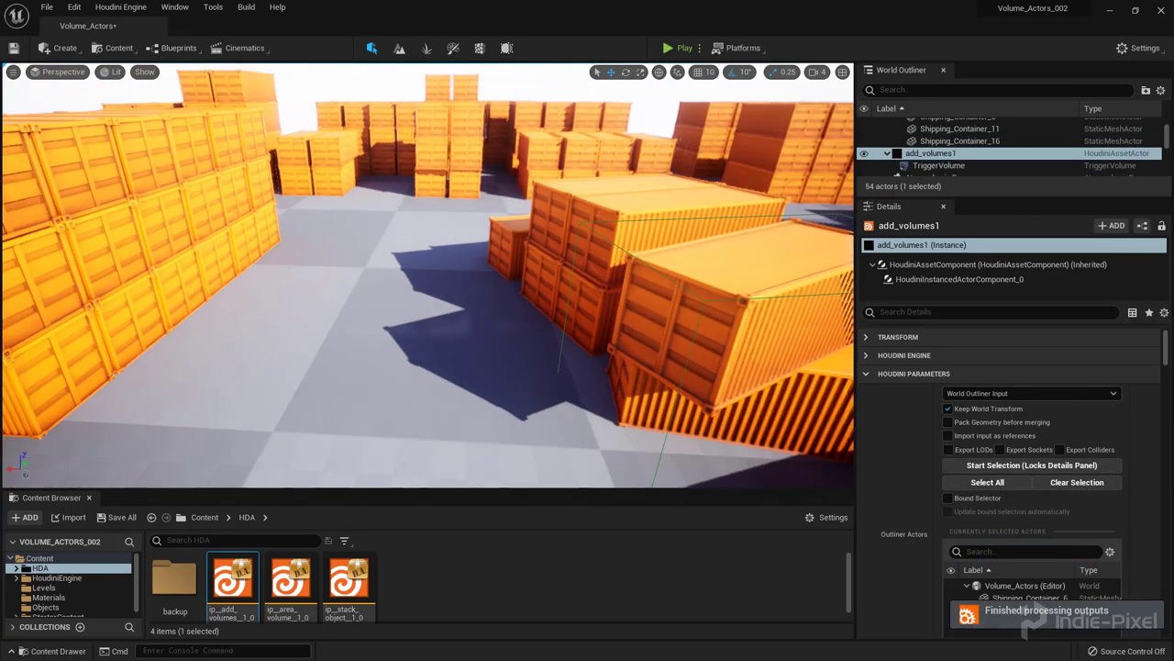
mouse_move(117, 90)
right_down()
mouse_move(137, 93)
mouse_move(117, 90)
right_up()
Step: Select the generated TriggerVolume and inspect its brush shape from the side
click(436, 280)
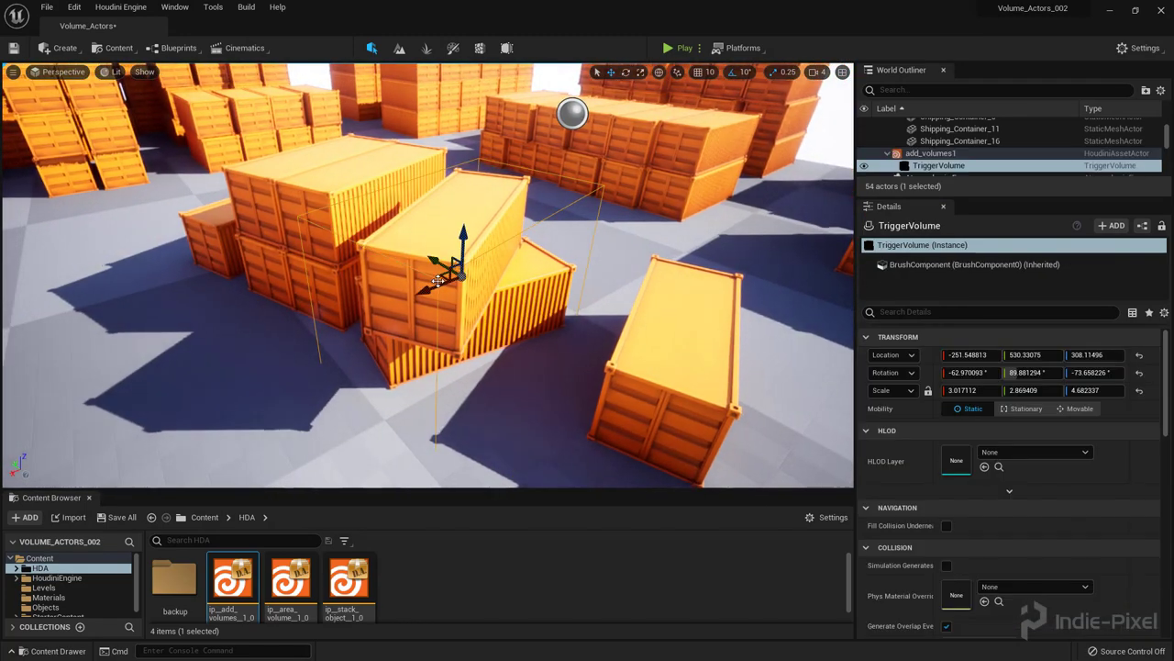
click(507, 48)
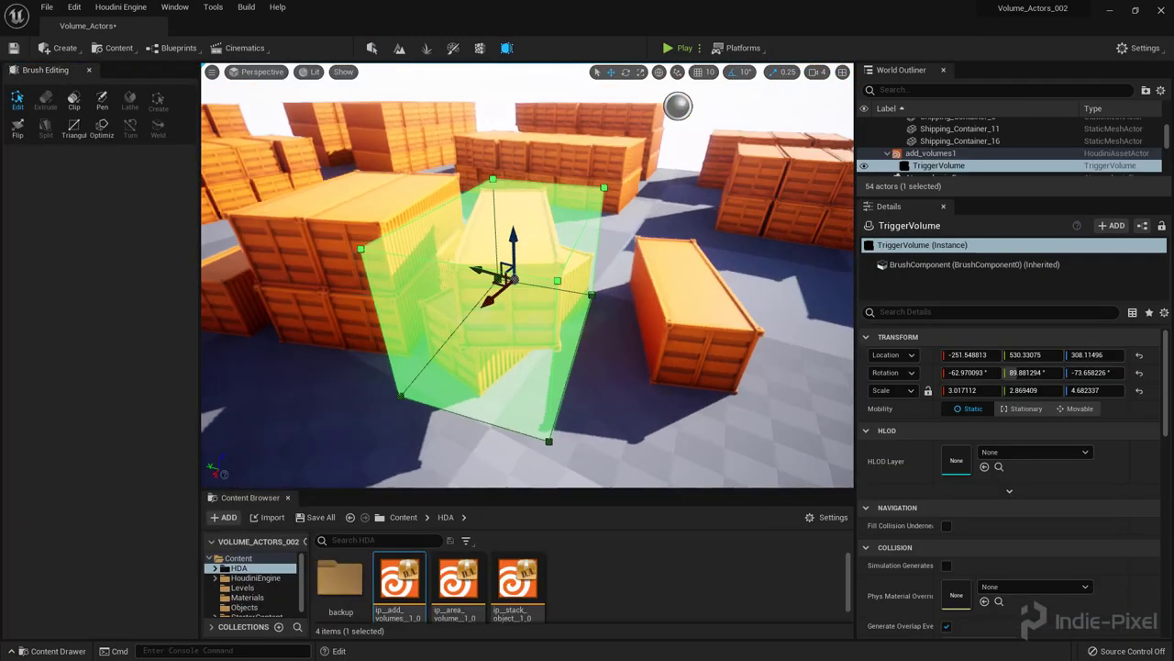
right_drag(527, 276, 571, 374)
Step: Add four more left-stack containers to add_volumes1's input, six containers in total
click(931, 153)
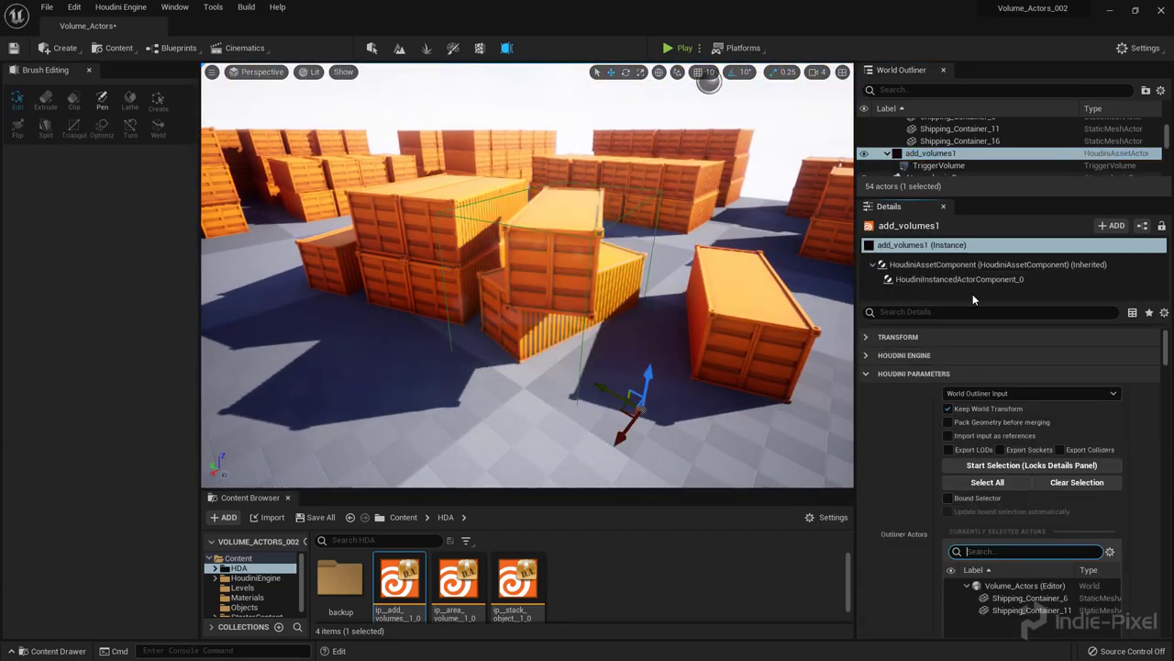
scroll(922, 501, down, 1)
click(1004, 445)
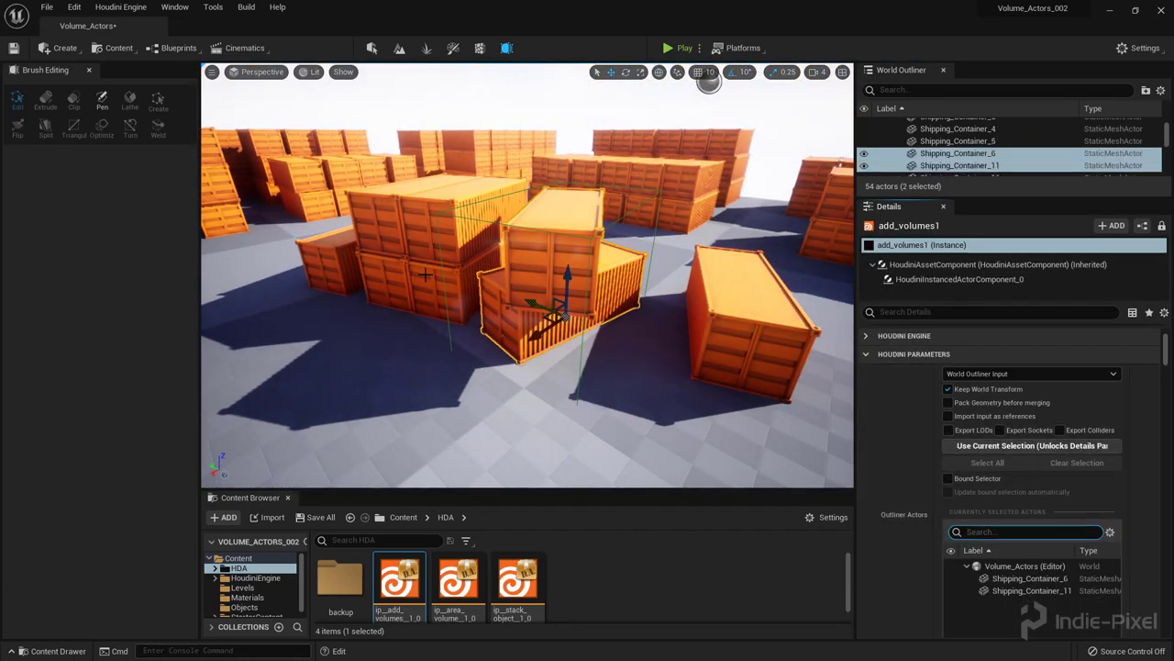
ctrl+click(431, 230)
ctrl+click(408, 275)
ctrl+click(395, 276)
ctrl+click(372, 227)
click(1030, 445)
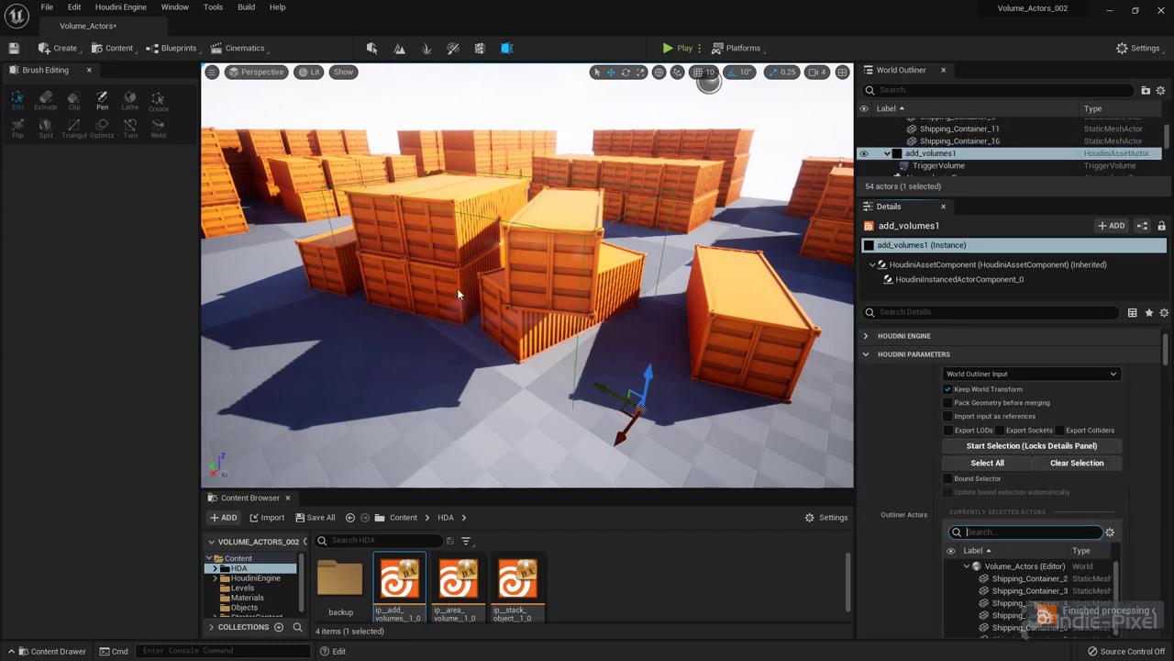
Step: Inspect the regenerated TriggerVolume, now scaled 4.67179, 7.259669, 3.06952
right_drag(457, 288, 583, 299)
click(575, 257)
alt+drag(555, 236, 534, 237)
scroll(534, 237, up, 8)
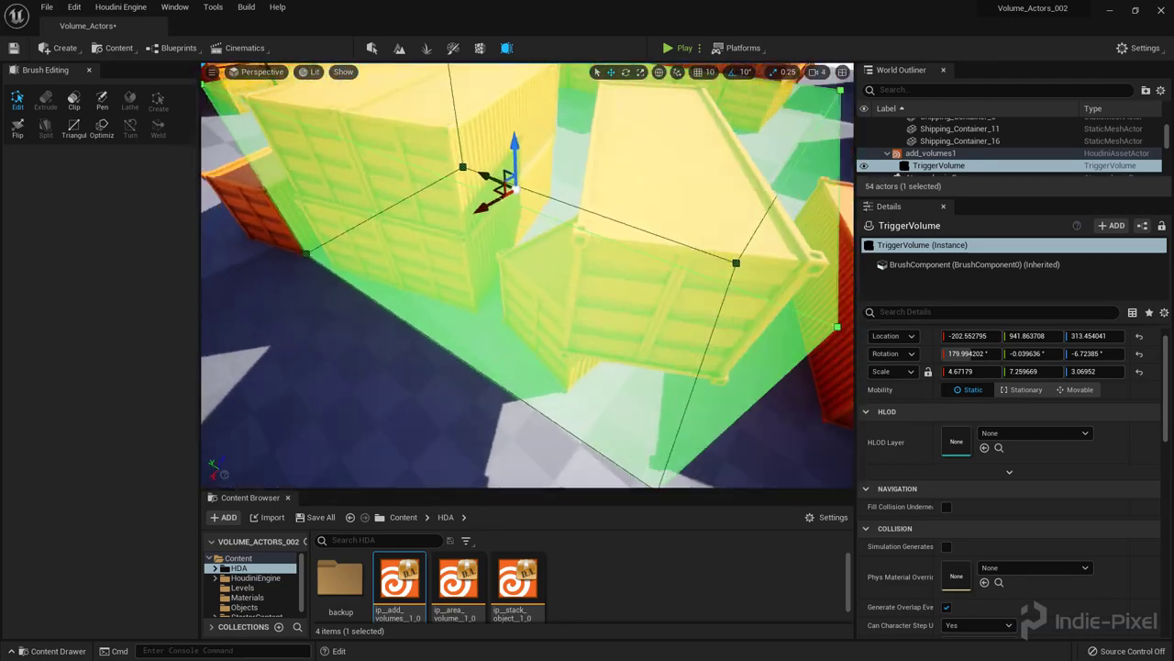
scroll(534, 237, down, 10)
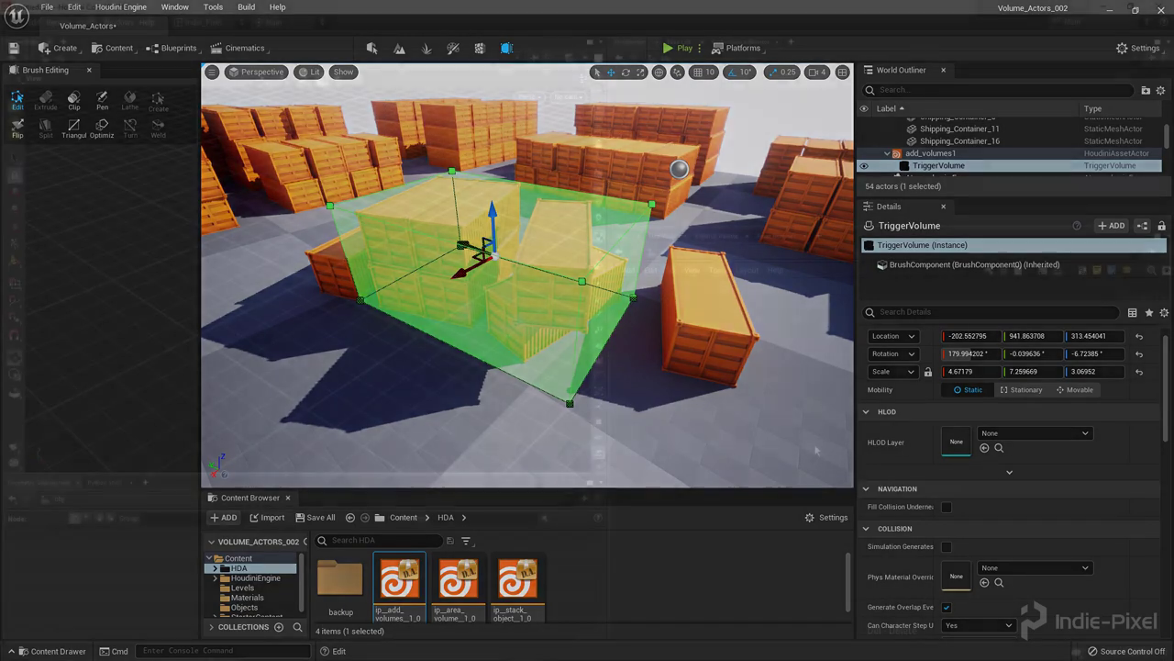
Step: Add a Geometry node and rename it get_objects
key(Tab)
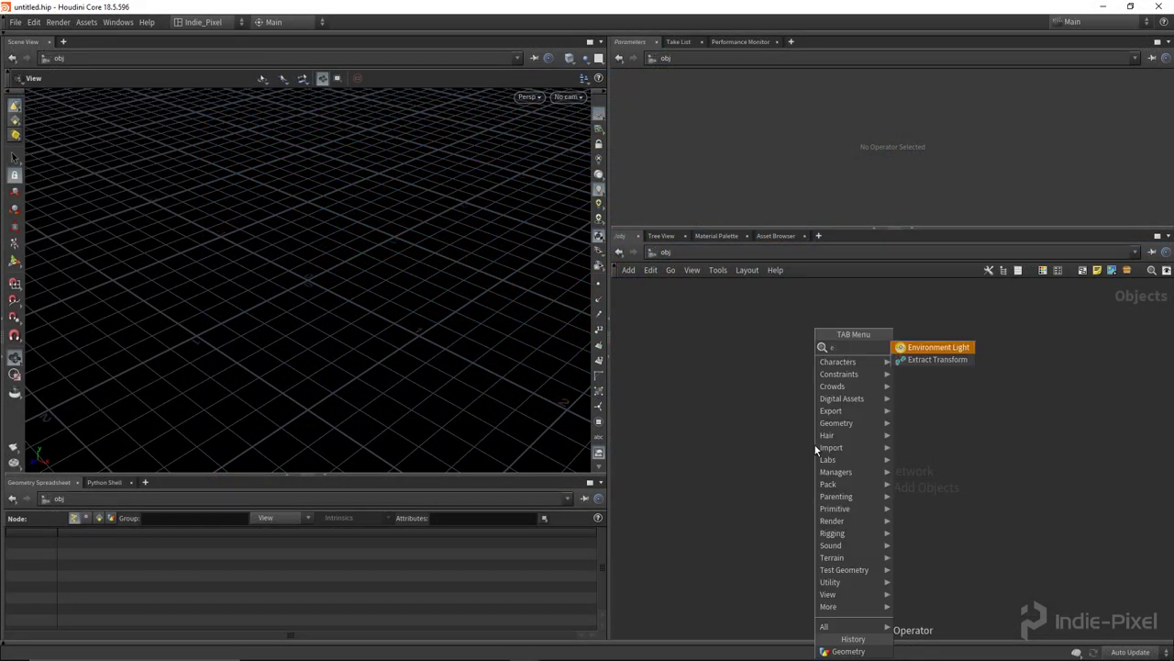
key(Tab)
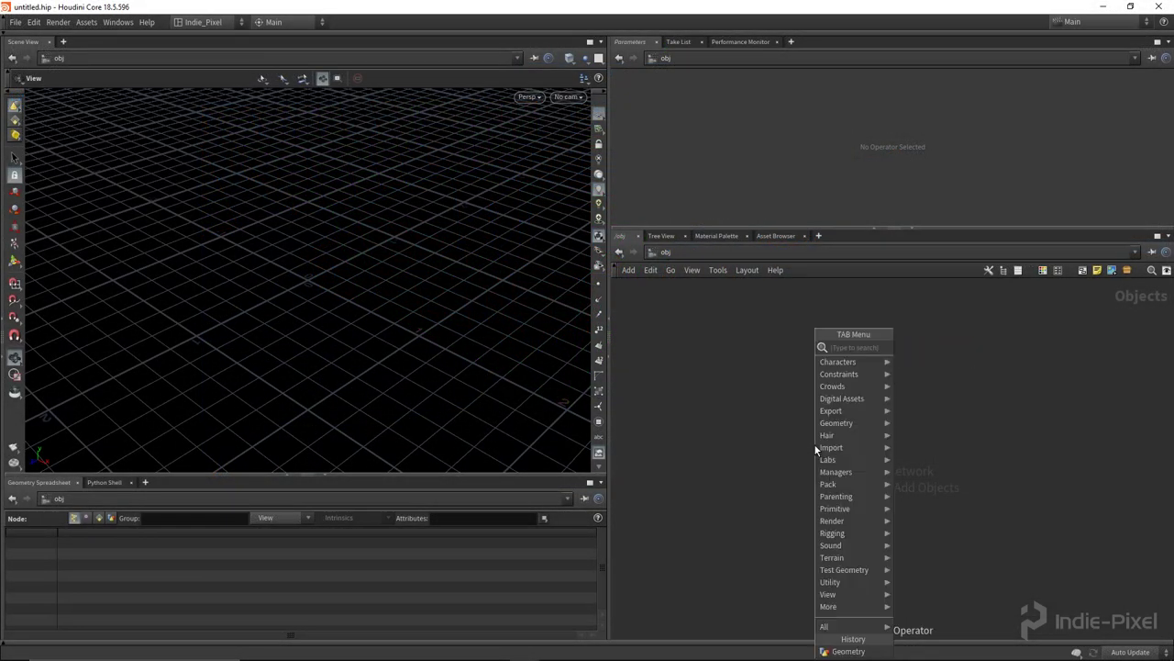
key(Return)
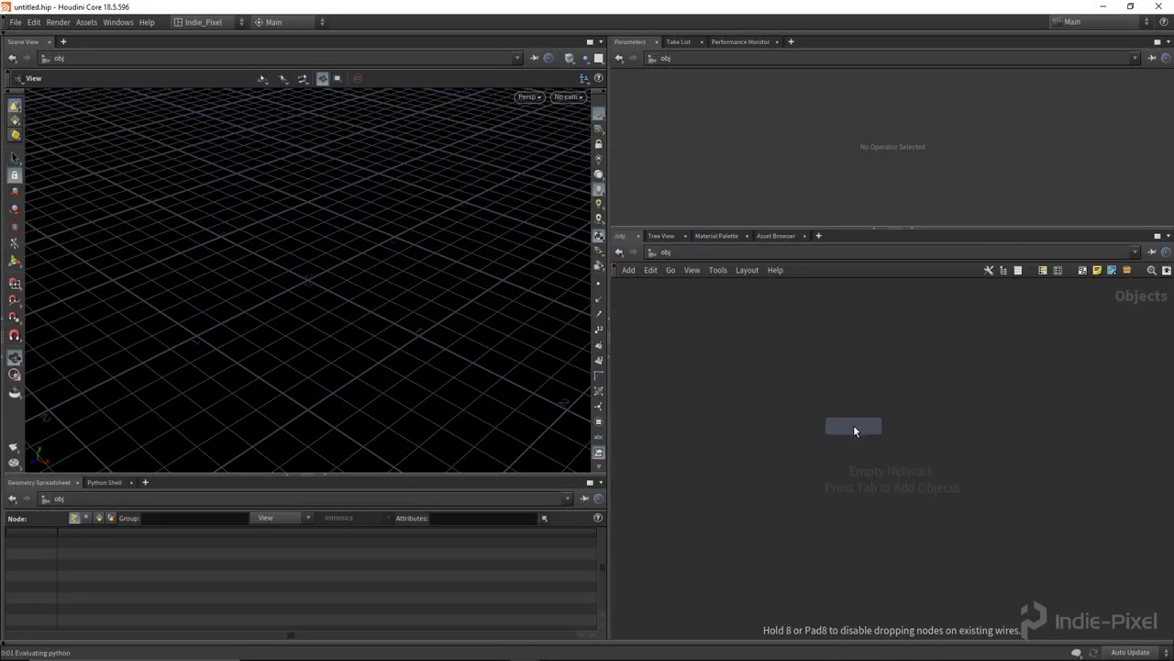
click(854, 425)
double_click(900, 425)
text(get_o)
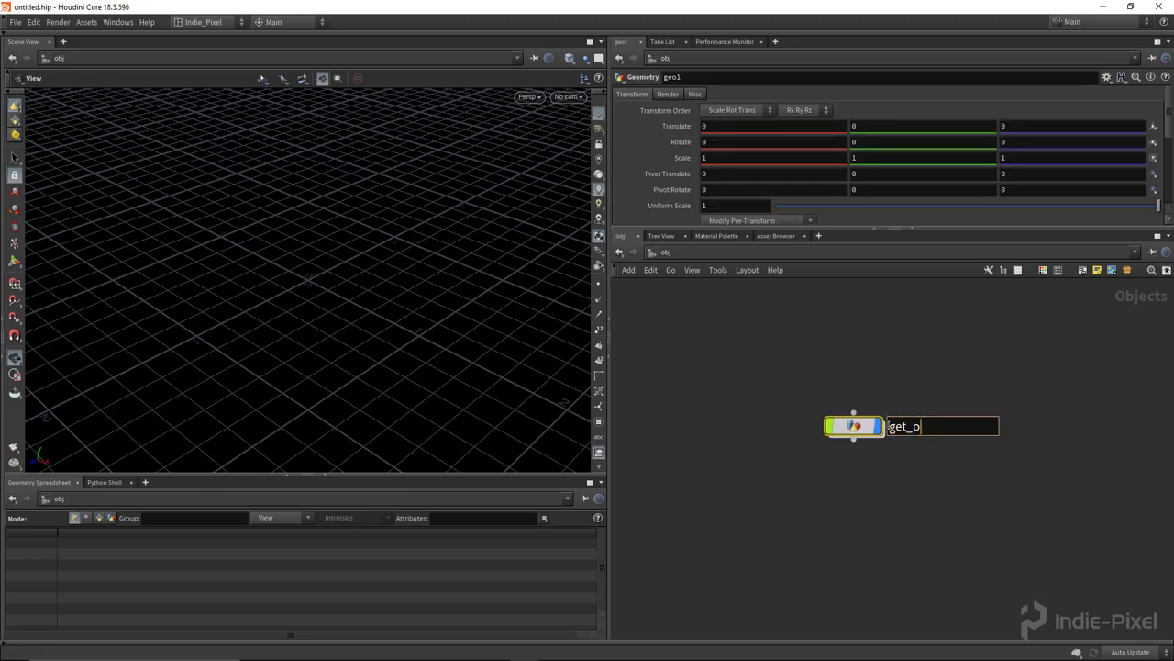
text(bjects)
key(Return)
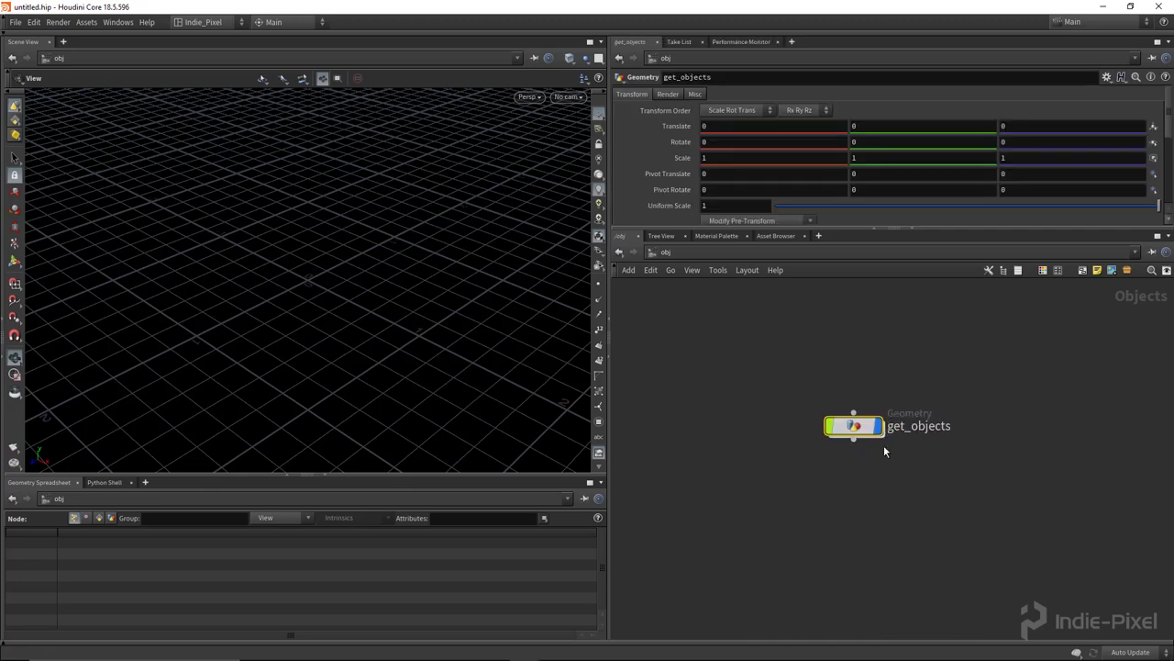
Step: Collapse get_objects into a subnet named ip_add_volumes_to_selected
key(shift+c)
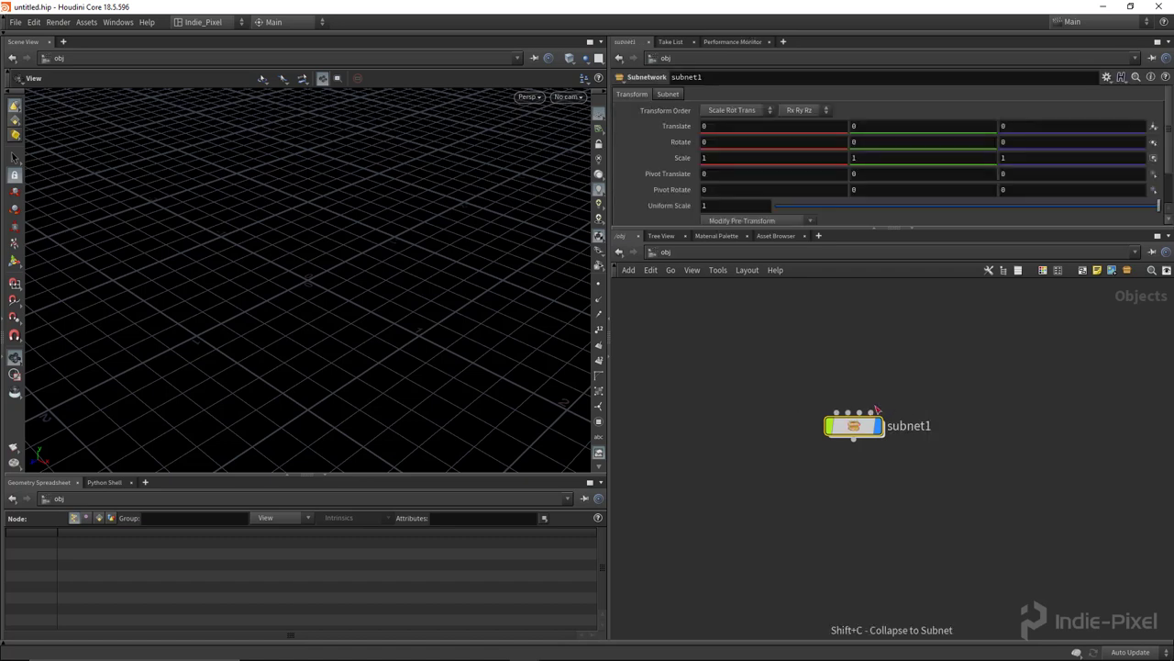
double_click(917, 426)
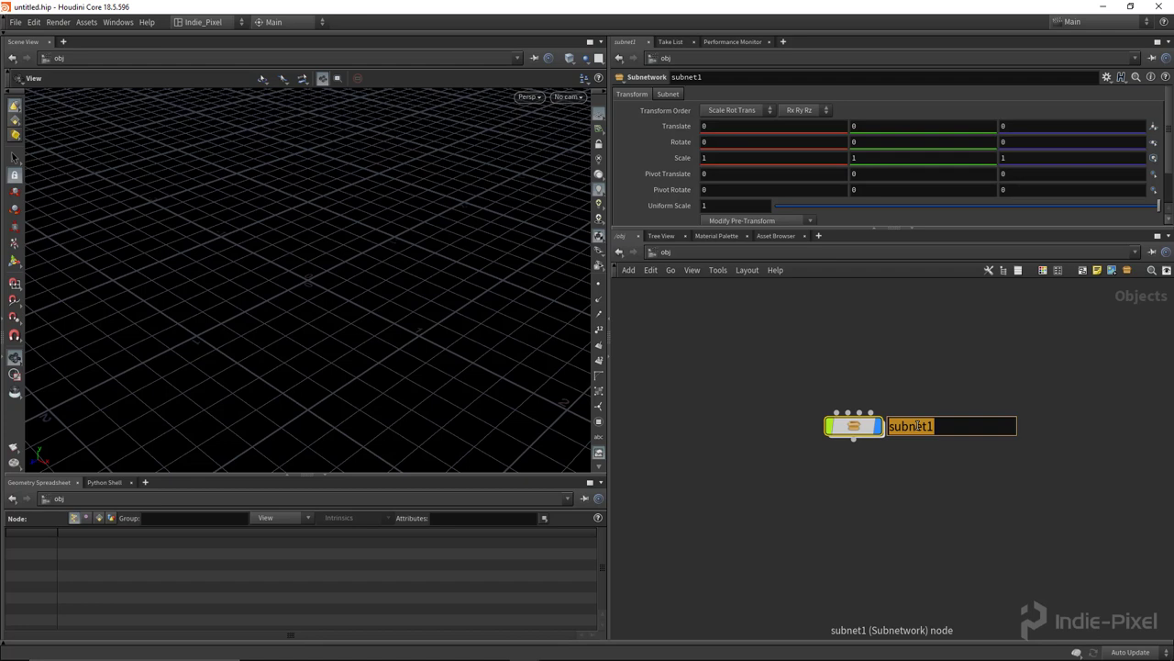
text(ip_add_)
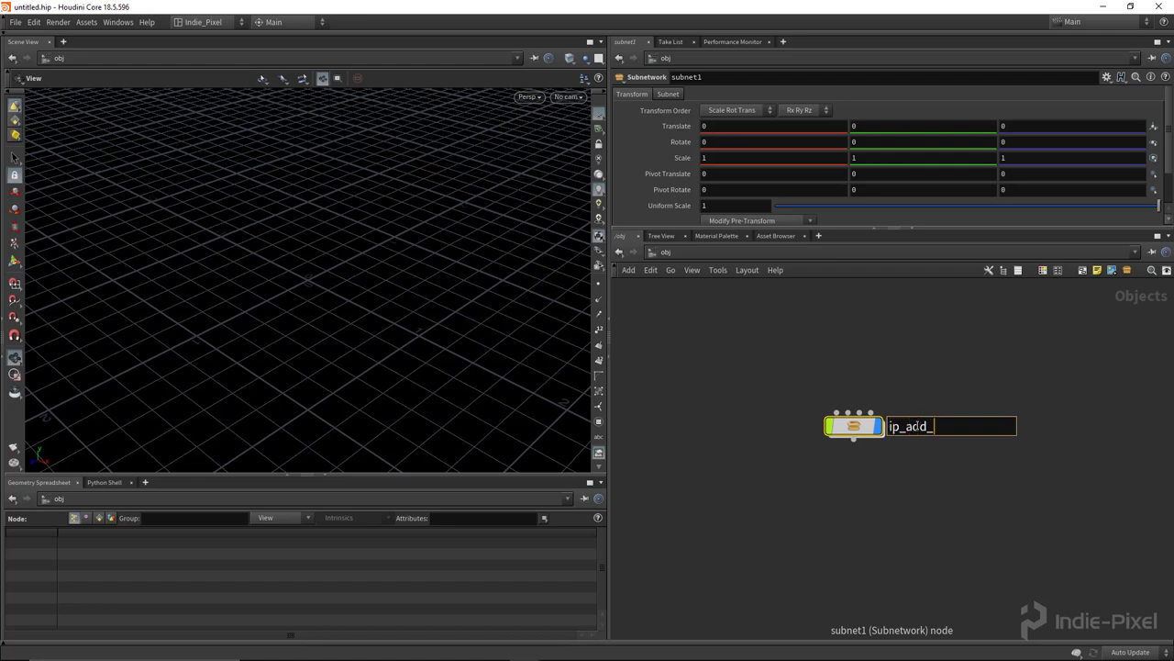
text(volumes_to_selected)
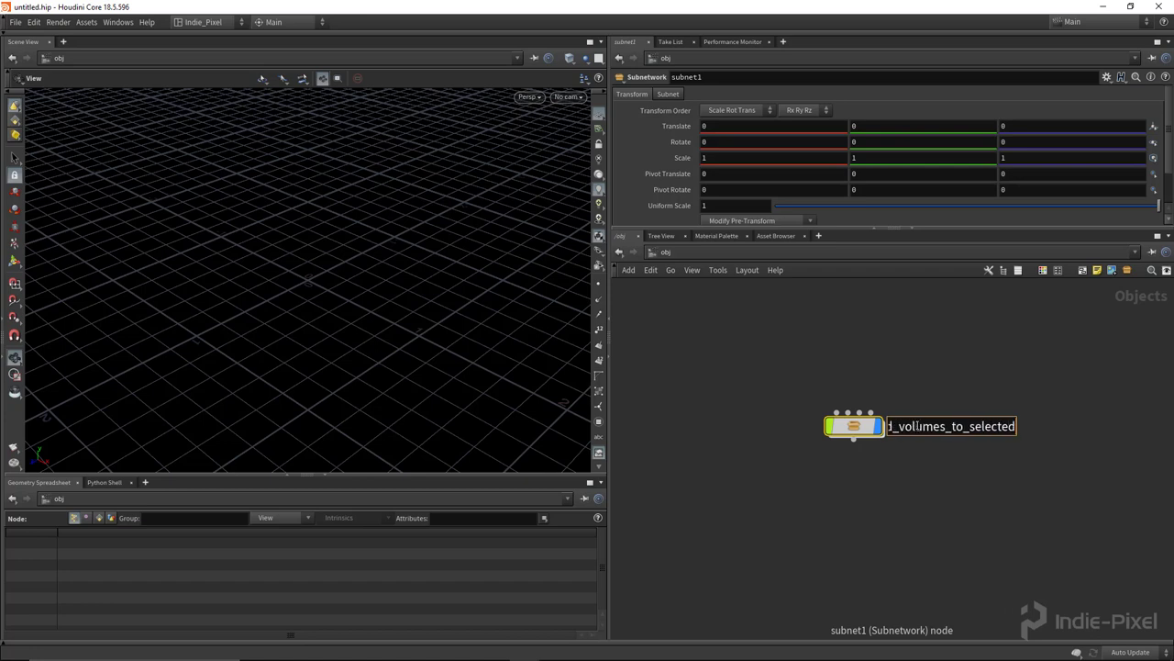
key(Return)
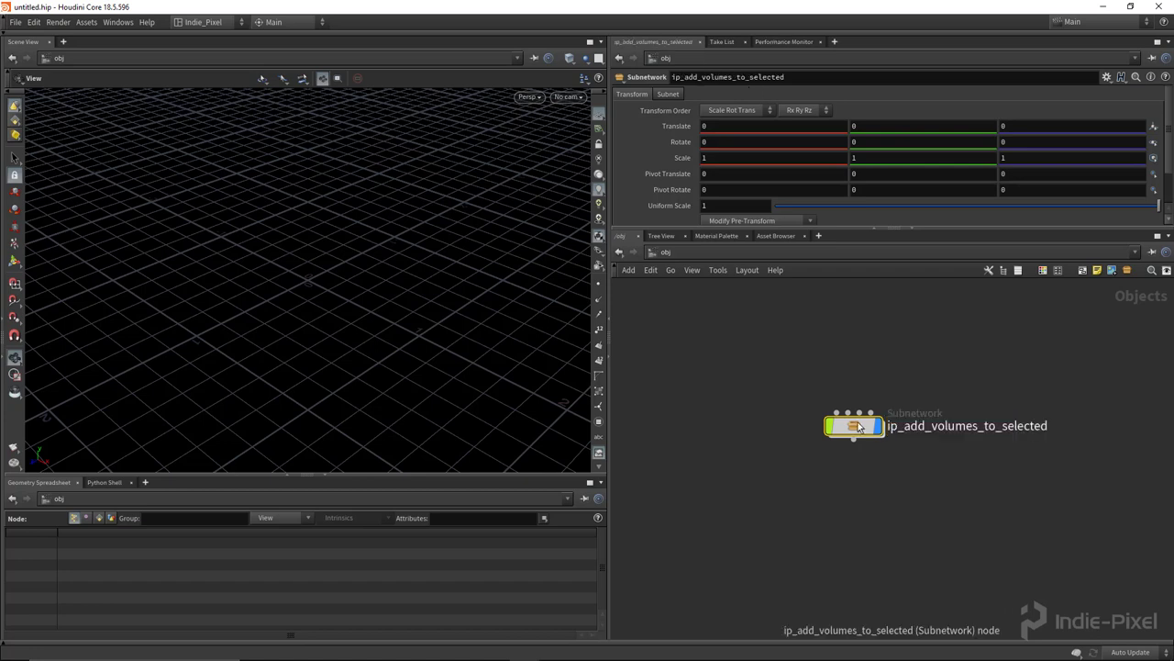
Step: Start a digital asset named ip::add_volumes_to_selected::1.0, capitalizing Add, Volumes and Selected in its label
right_click(845, 426)
click(879, 563)
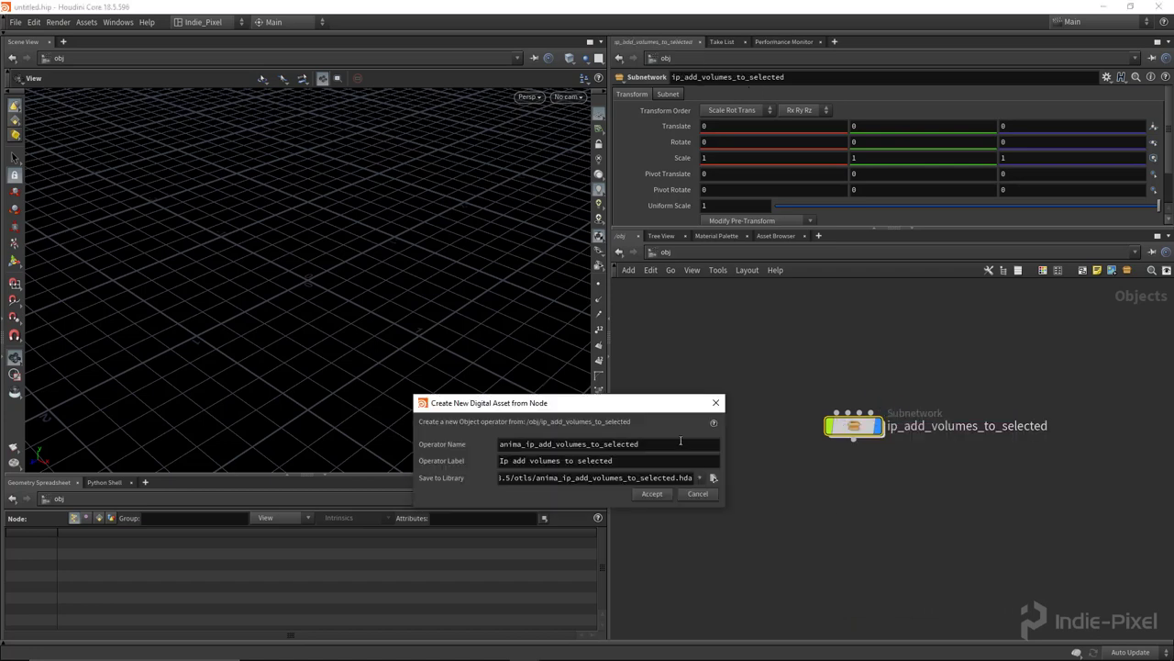
drag(525, 444, 499, 444)
key(BackSpace)
key(Delete)
text(::)
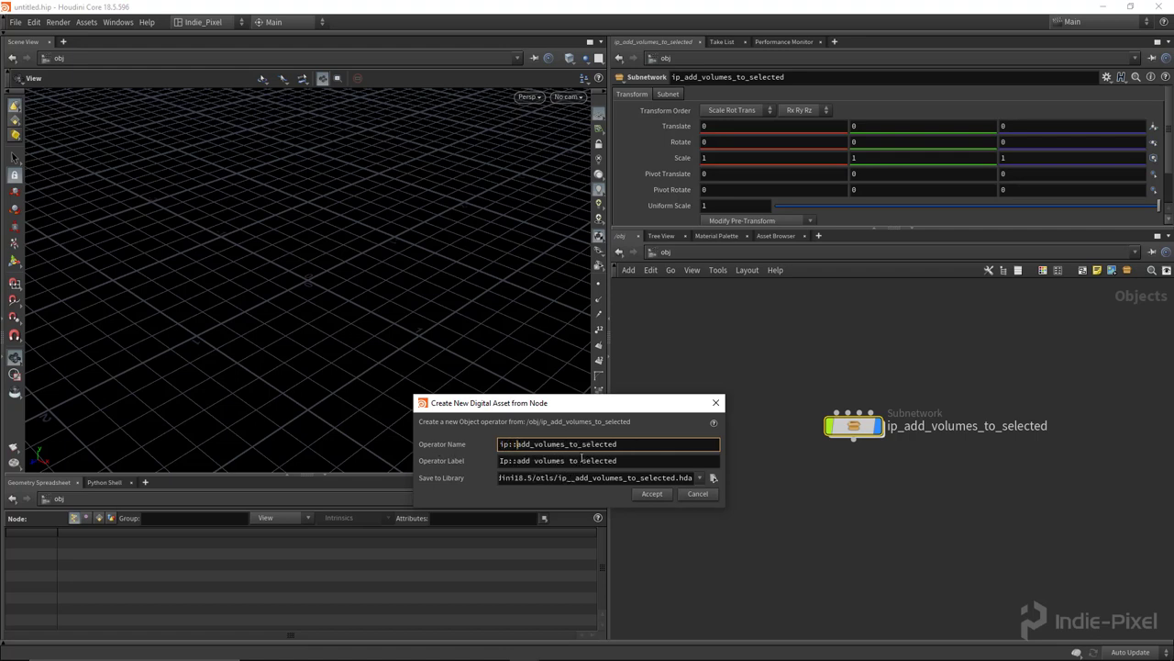
text(::1.0)
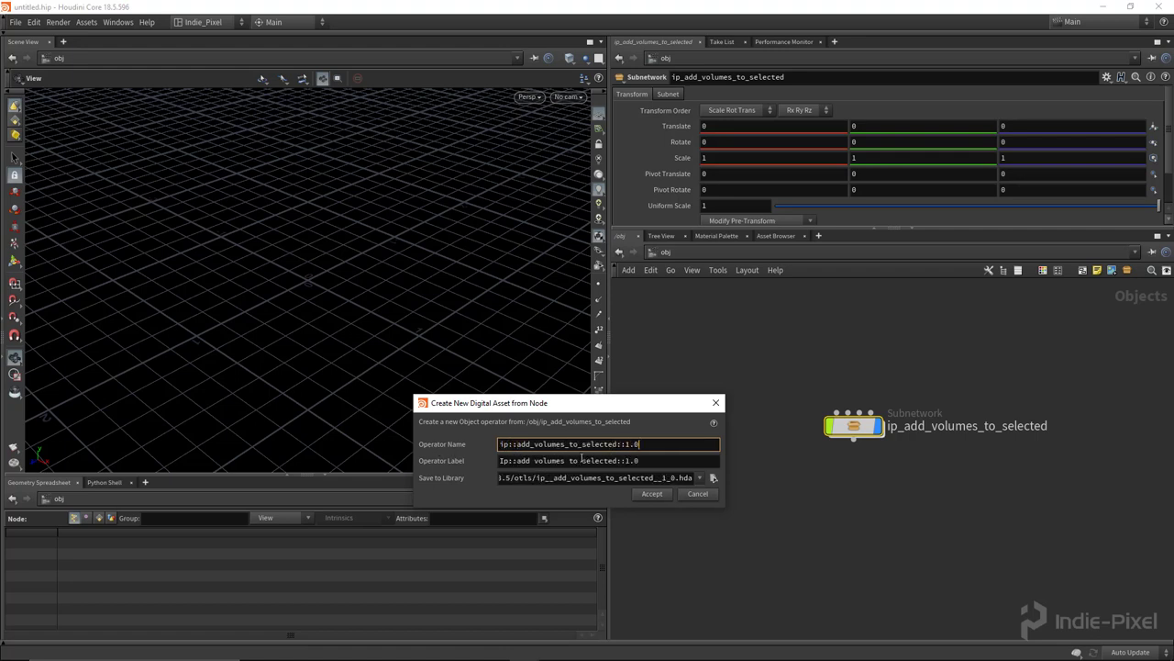
key(Tab)
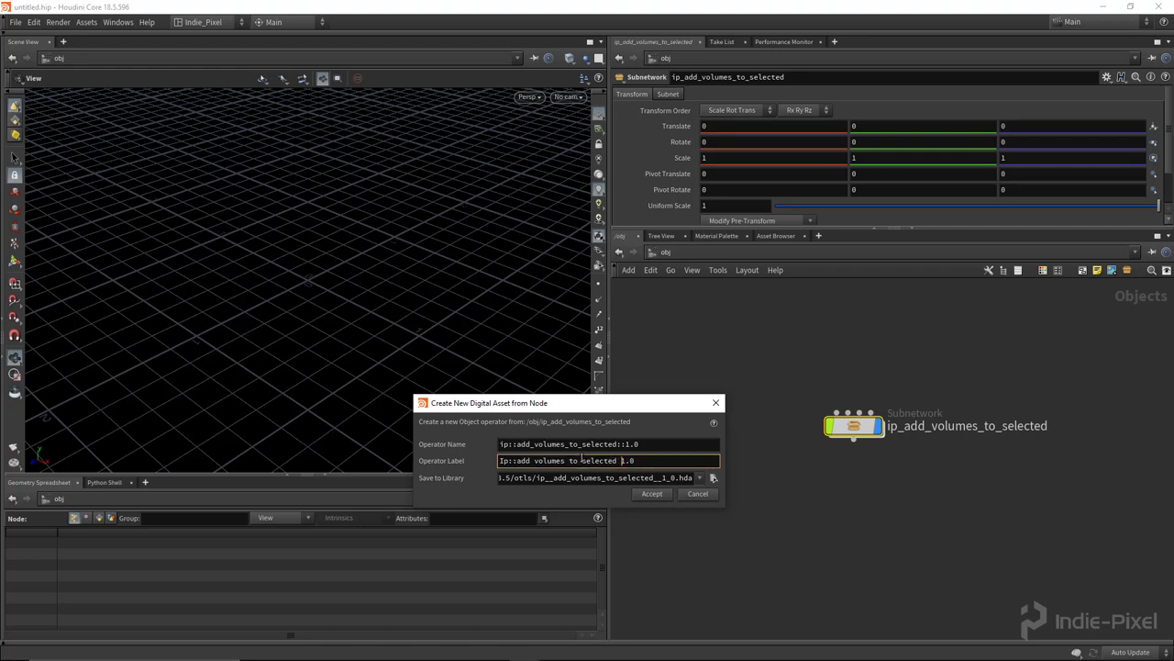
key(Delete)
text(S)
key(BackSpace)
text(V)
key(BackSpace)
key(BackSpace)
key(BackSpace)
key(BackSpace)
key(BackSpace)
text(Add)
Step: Save the asset library in G:/Indie_Pixel/Unreal_Projects/Volume_Actors_002/Content/HDA and create the asset
click(713, 478)
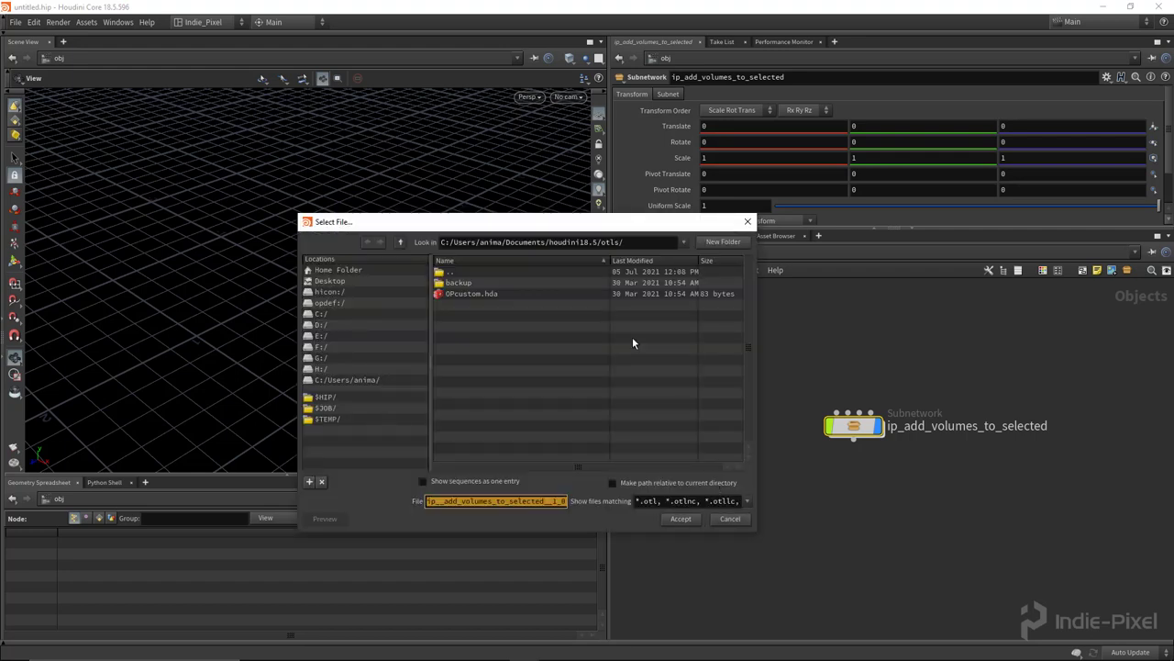
drag(561, 226, 518, 174)
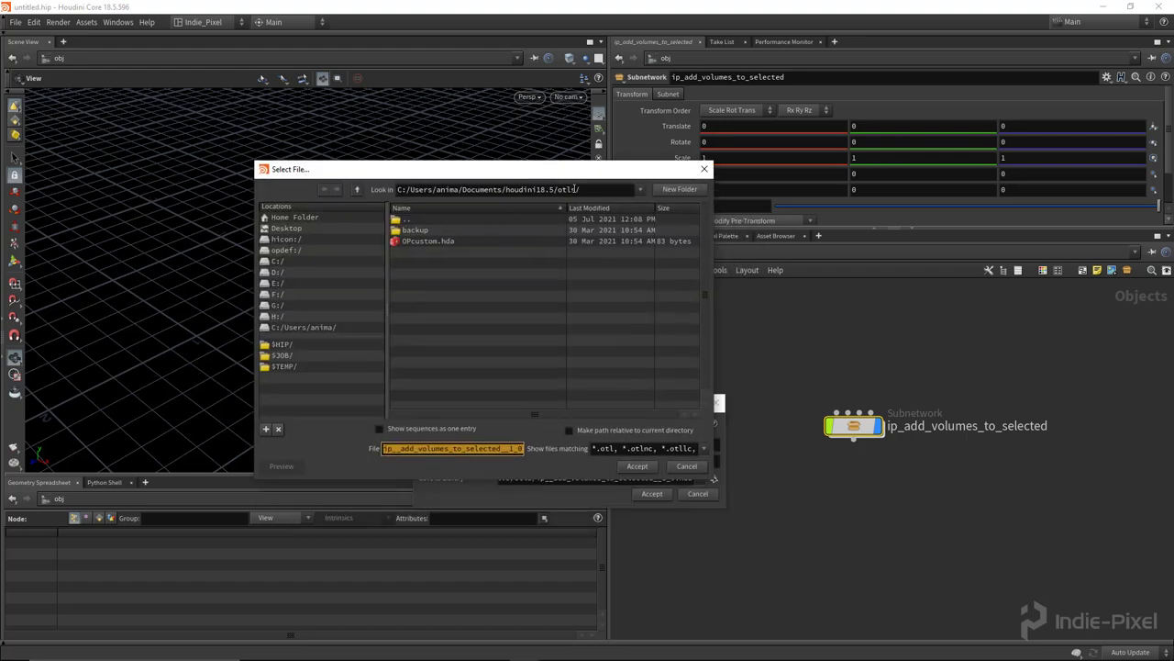
click(304, 307)
double_click(440, 263)
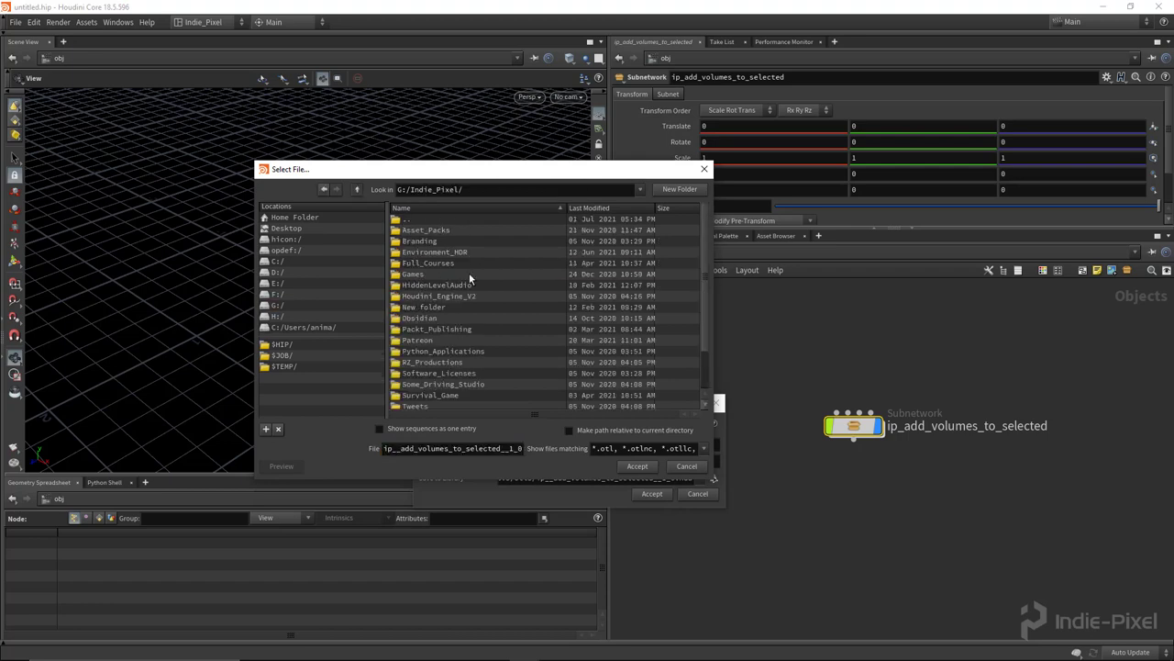
scroll(477, 294, down, 2)
scroll(469, 349, down, 1)
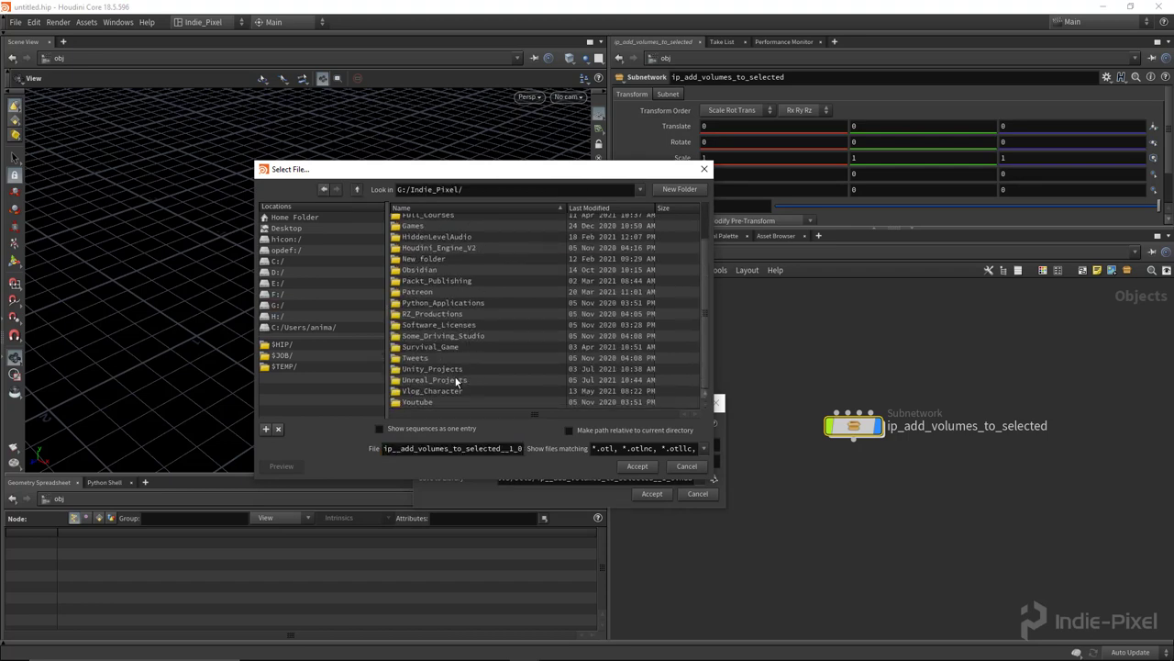
double_click(456, 381)
scroll(450, 298, down, 4)
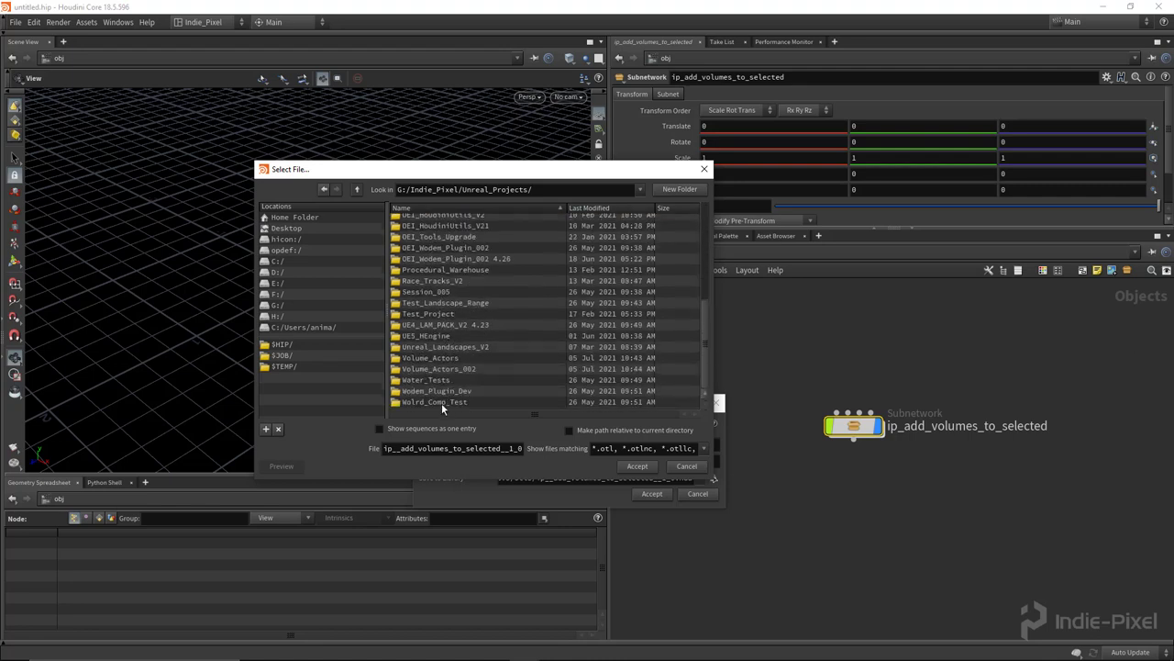
double_click(468, 369)
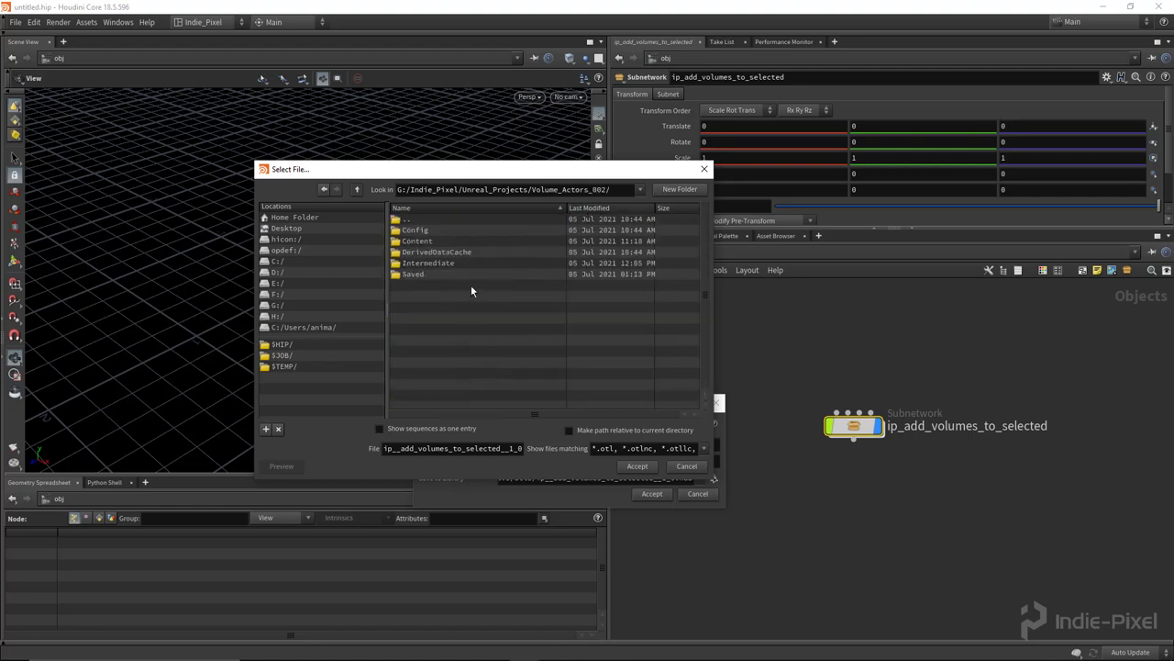
double_click(445, 241)
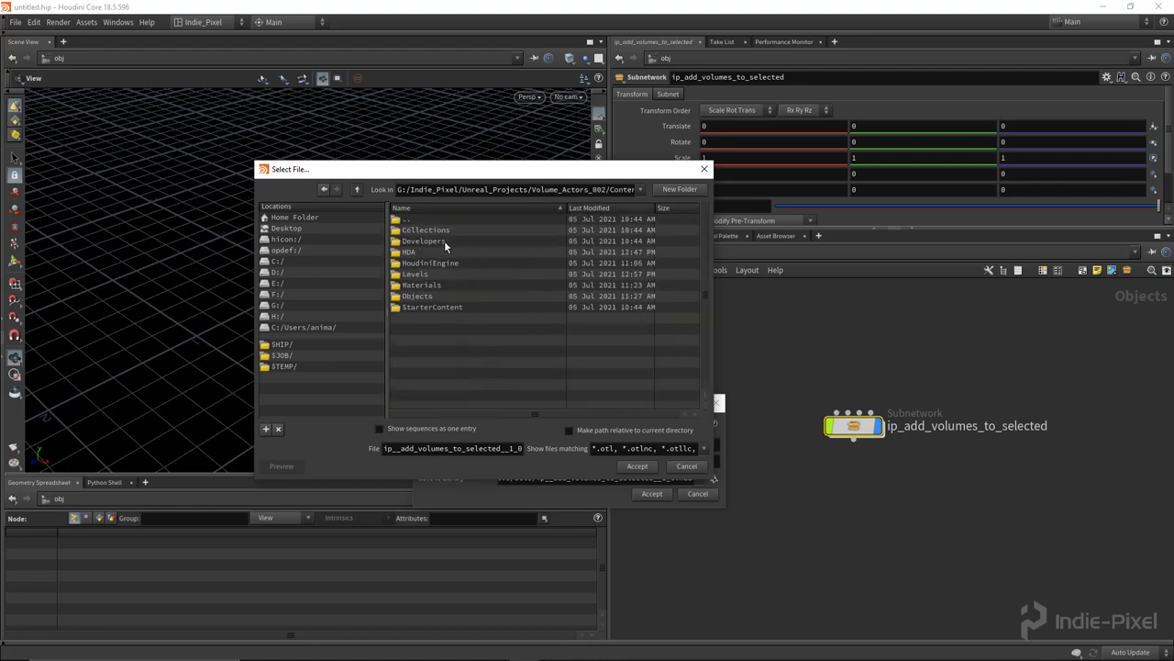
click(638, 466)
click(651, 494)
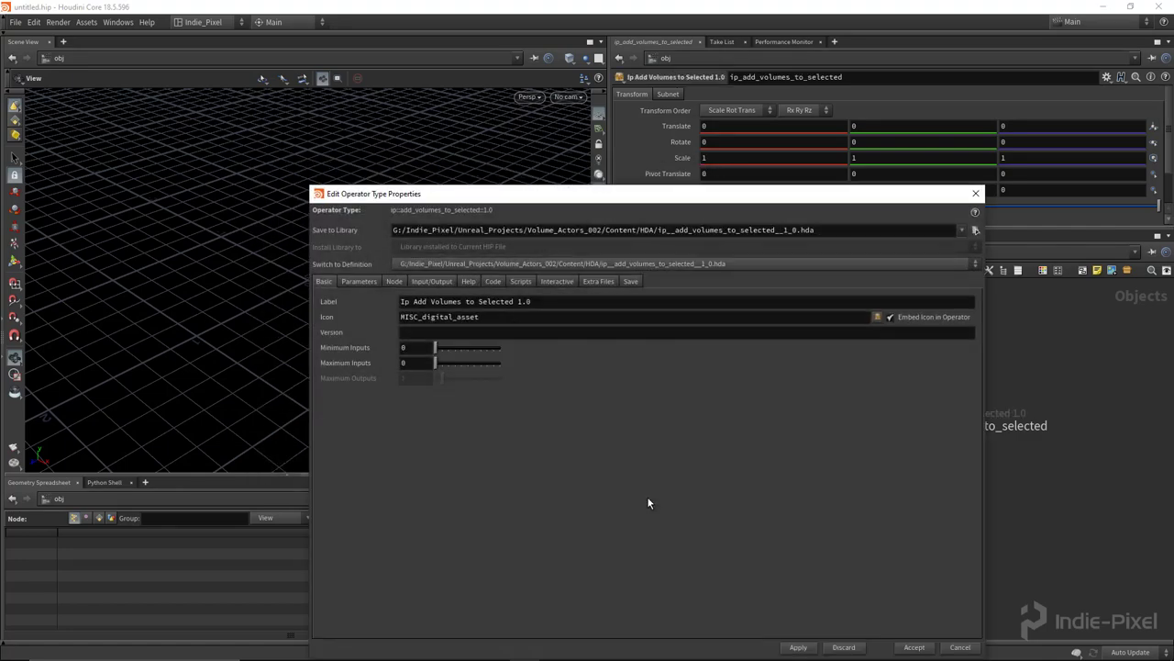
Step: Set the asset's version to 1.0
drag(575, 194, 459, 131)
click(355, 269)
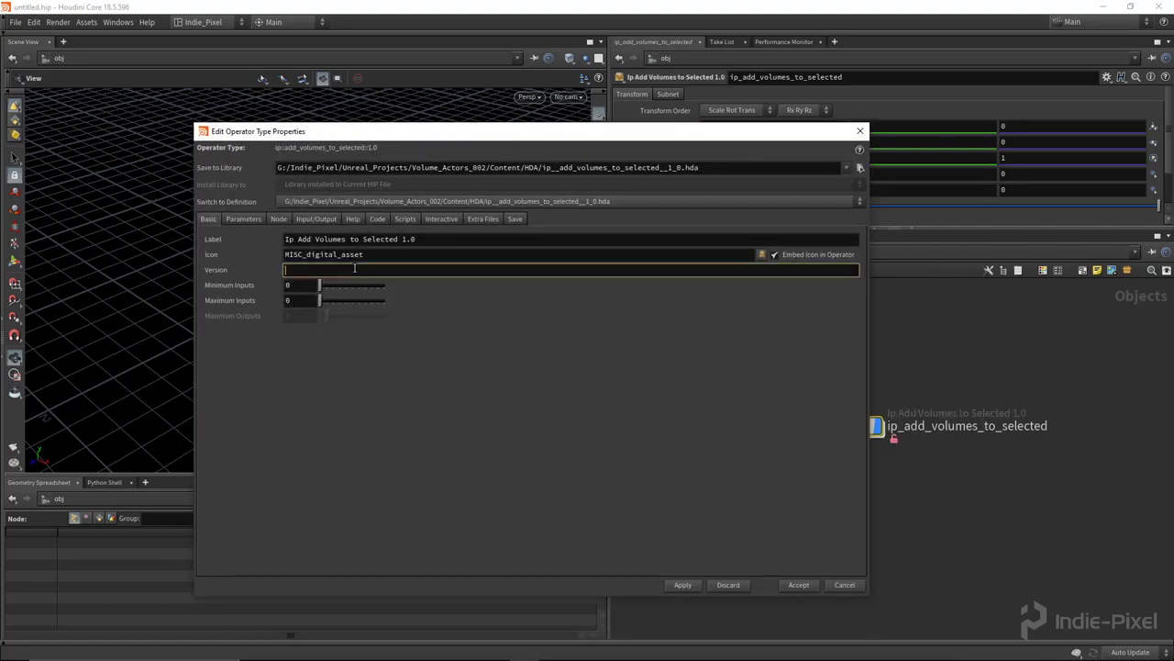
text(1.0)
key(Return)
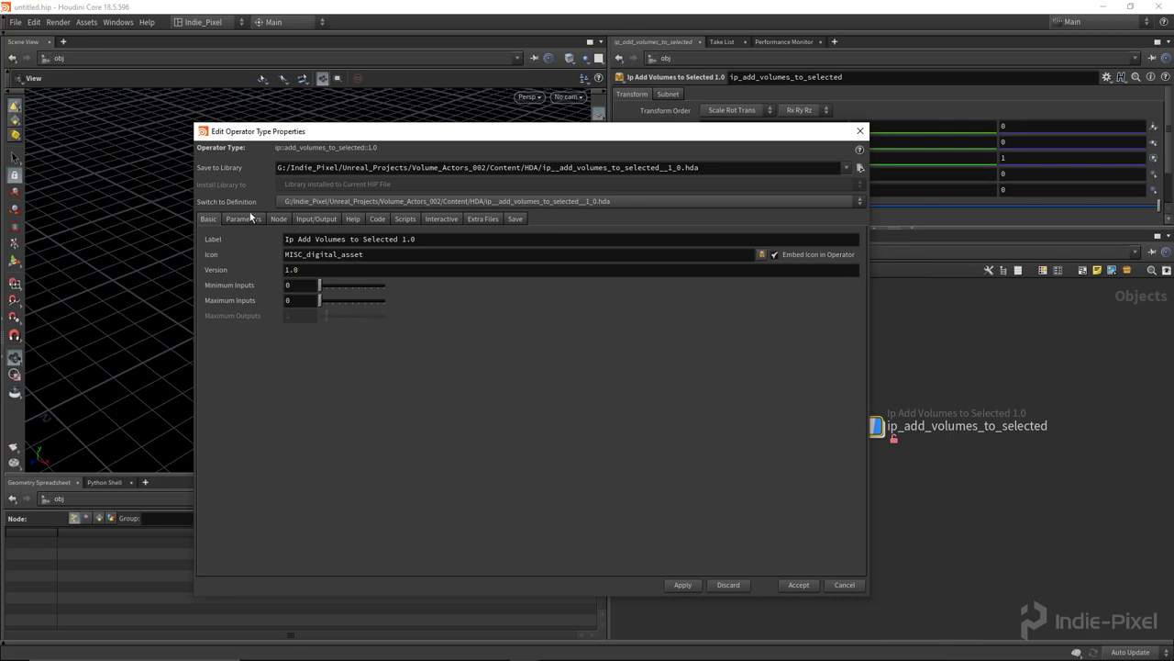
Step: Make the Transform and Subnet parameter folders invisible and apply the change
click(244, 218)
click(459, 274)
click(459, 286)
drag(486, 274, 501, 298)
click(686, 360)
click(682, 585)
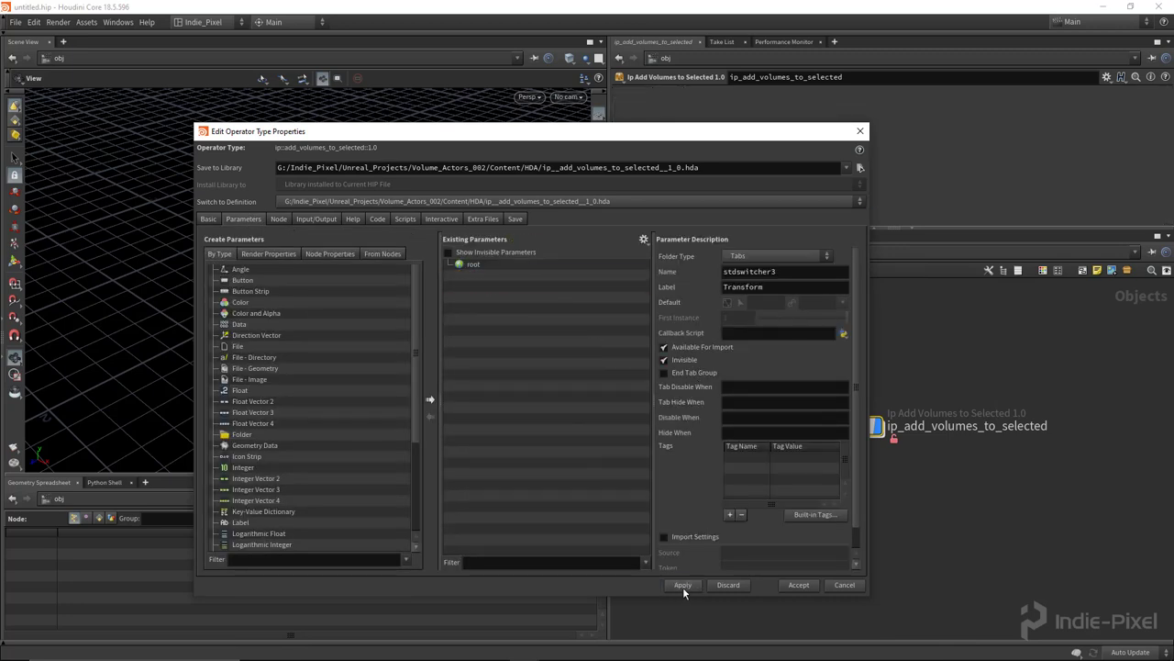
drag(524, 134, 442, 137)
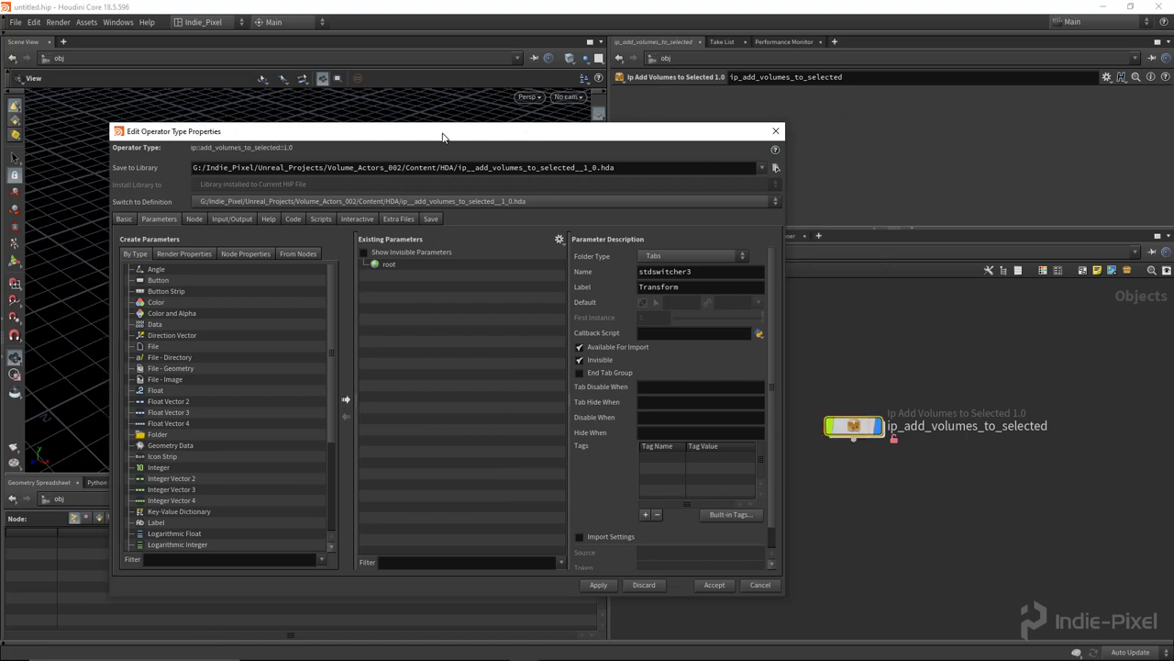
Step: Inside get_objects, add an Object Merge named get_objects with Transform set to Into This Object
click(714, 585)
double_click(853, 427)
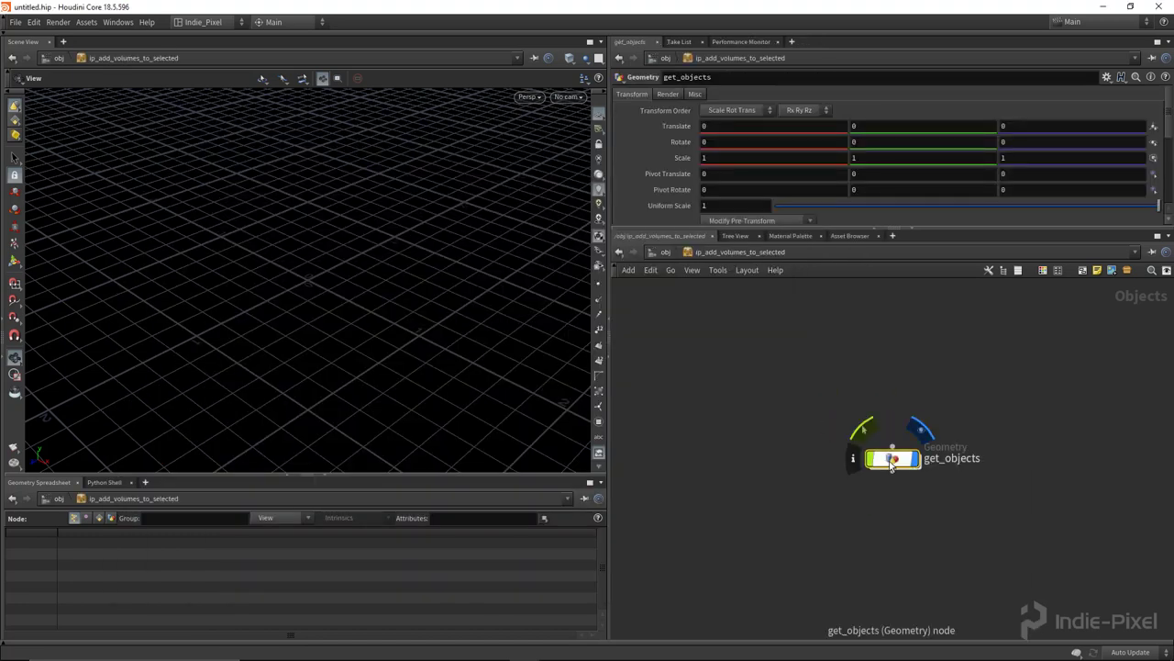
double_click(891, 461)
key(Tab)
text(obj)
key(Return)
click(858, 420)
double_click(918, 417)
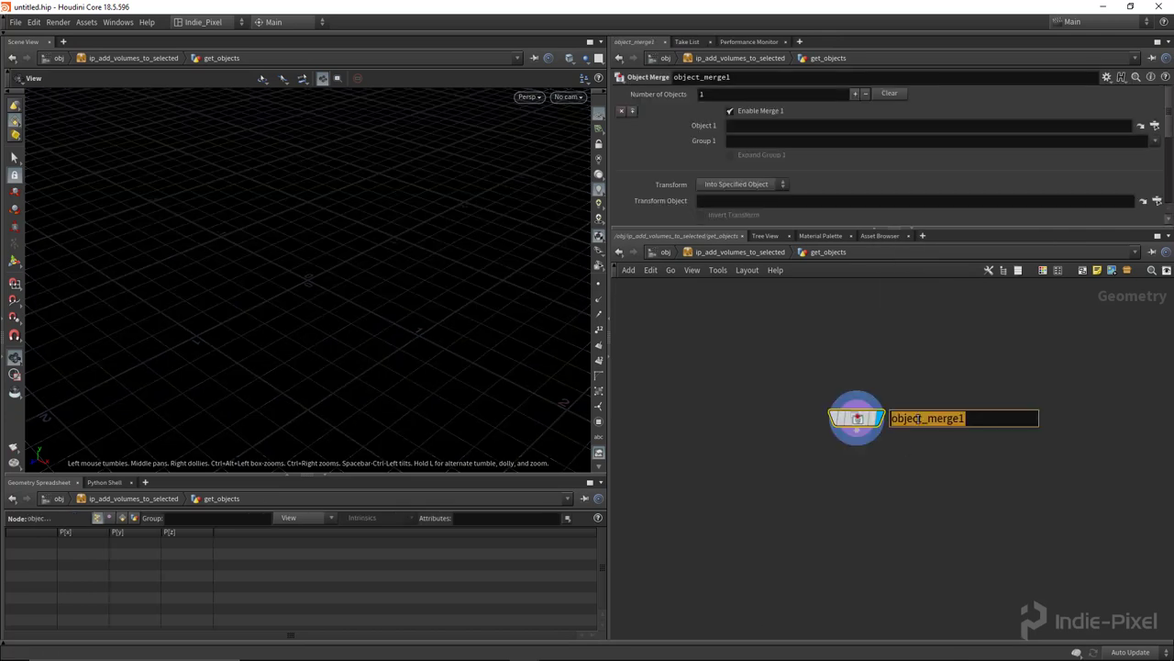
text(get_objects)
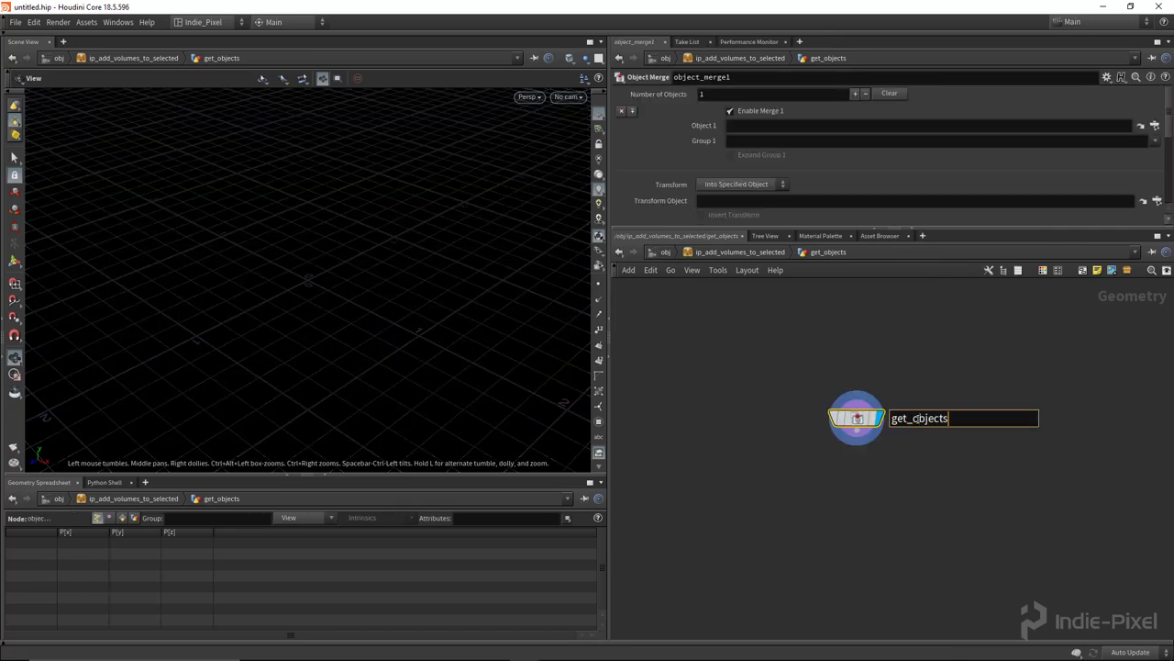
key(Return)
click(745, 183)
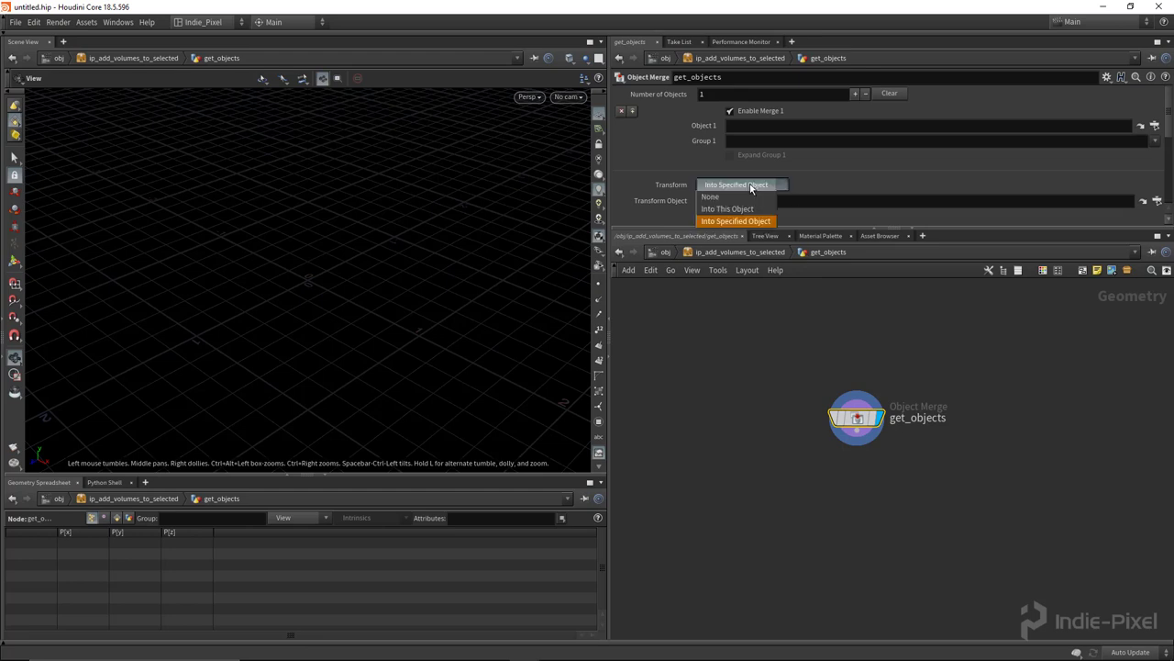
click(743, 207)
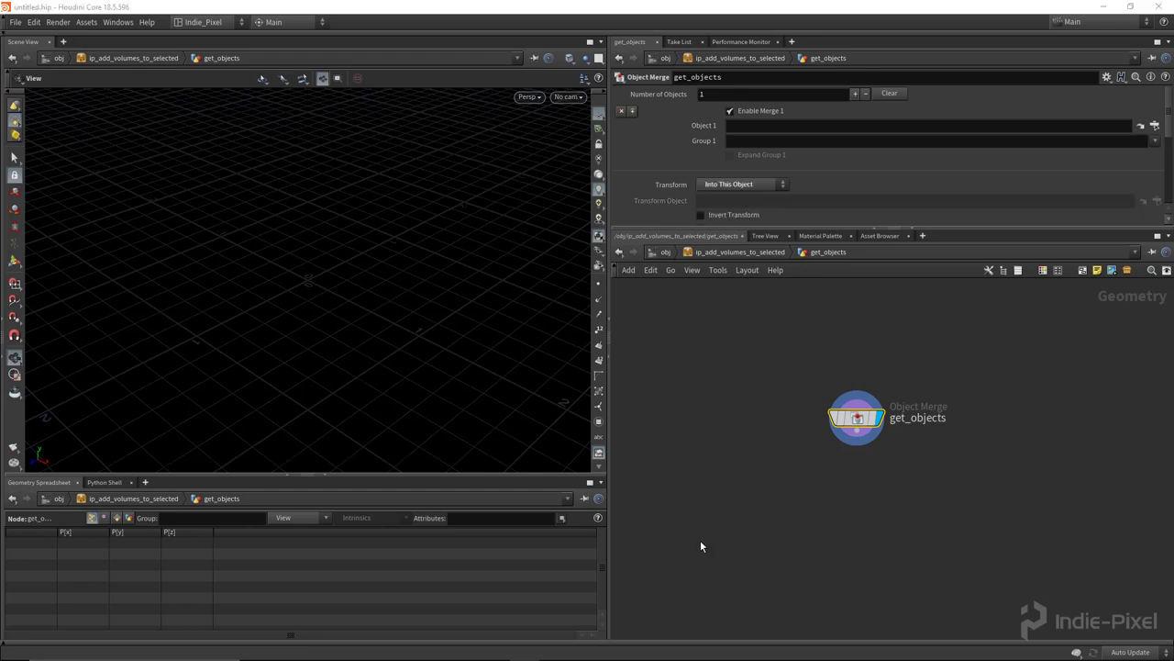
Step: Add a Null named OUT_OBJECTS wired below get_objects
key(Tab)
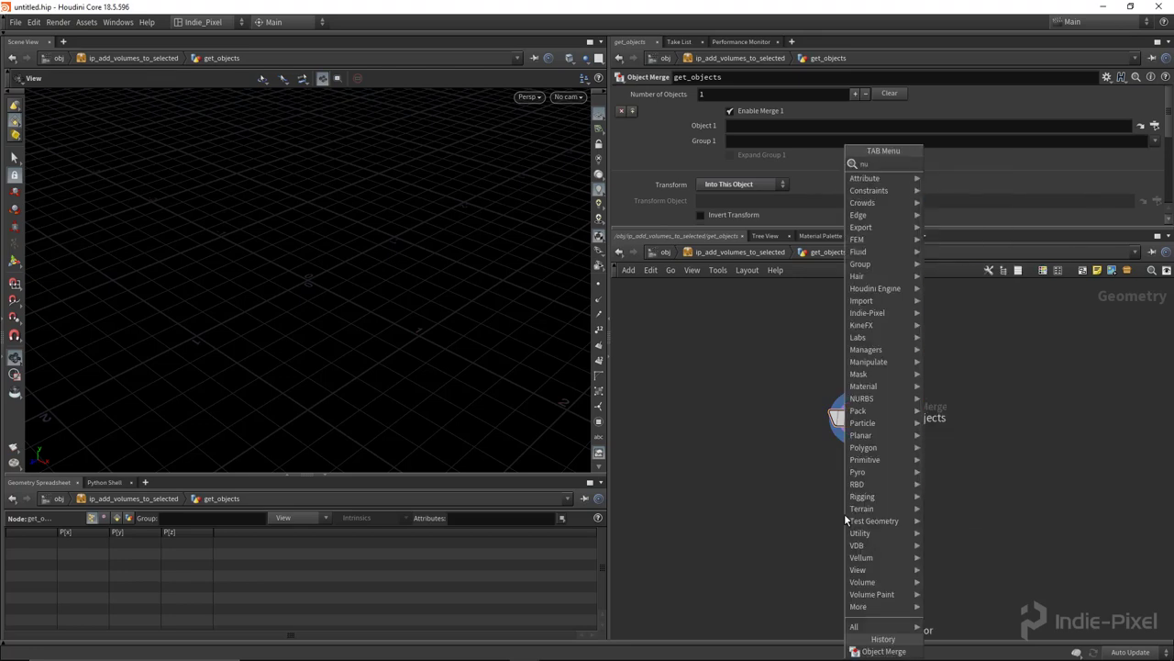
key(Return)
click(853, 502)
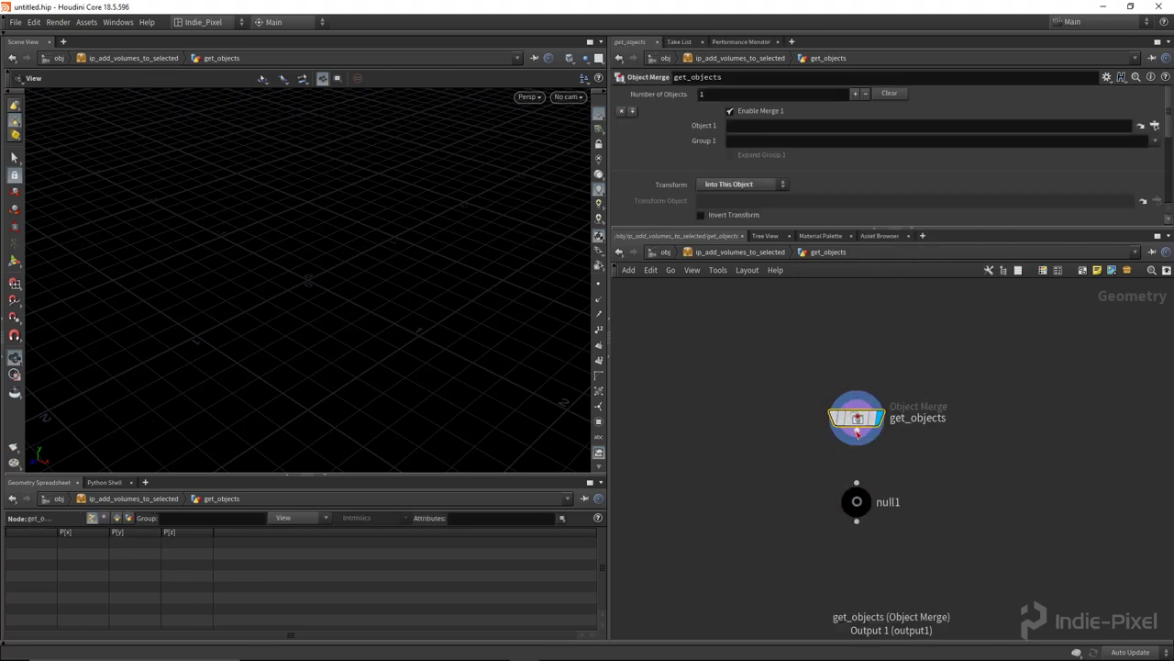
double_click(888, 502)
text(OUT_)
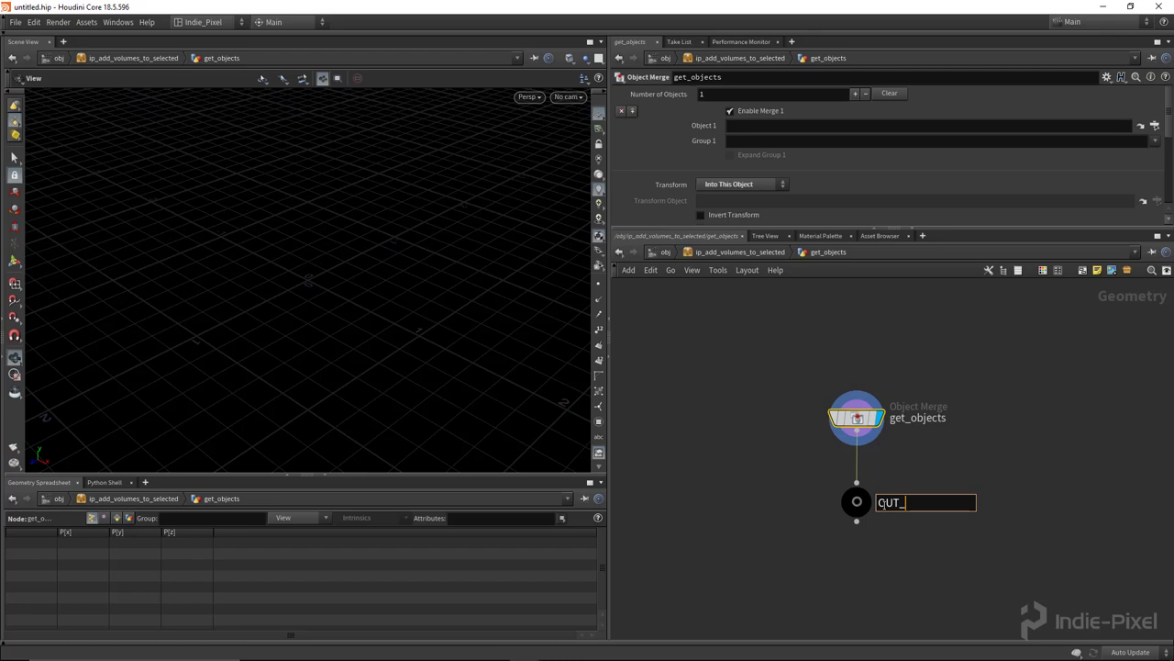
text(OBJECTS)
key(Return)
scroll(915, 414, down, 2)
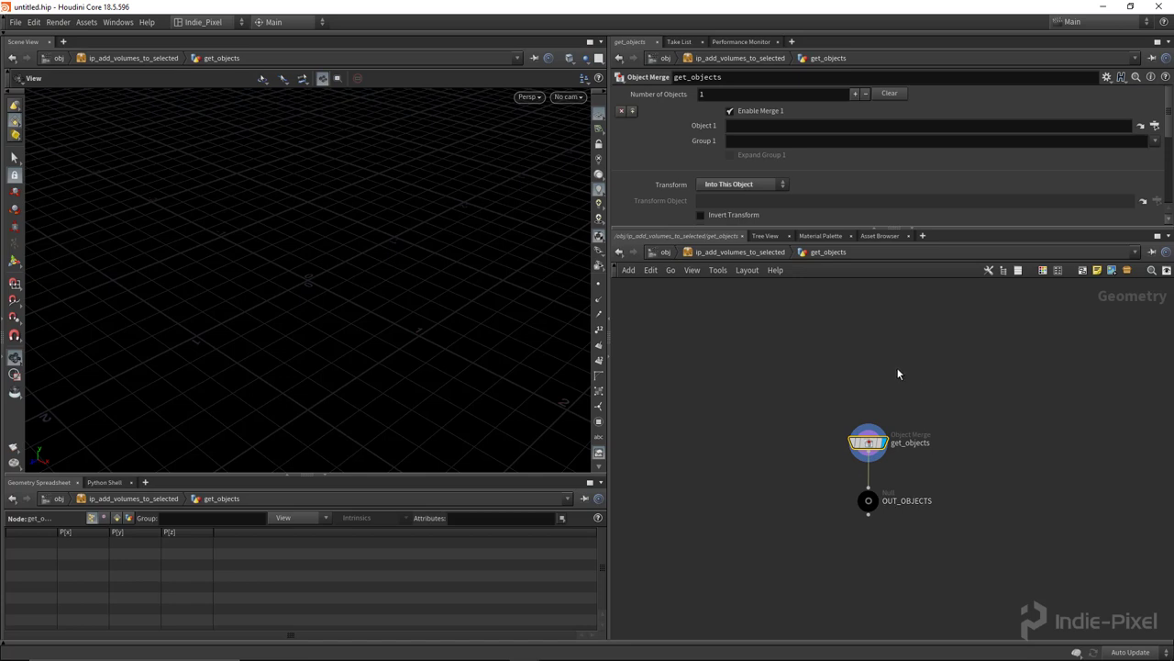
right_click(741, 251)
Step: Promote the Object Merge's Object 1 path to the asset's parameter interface
click(776, 532)
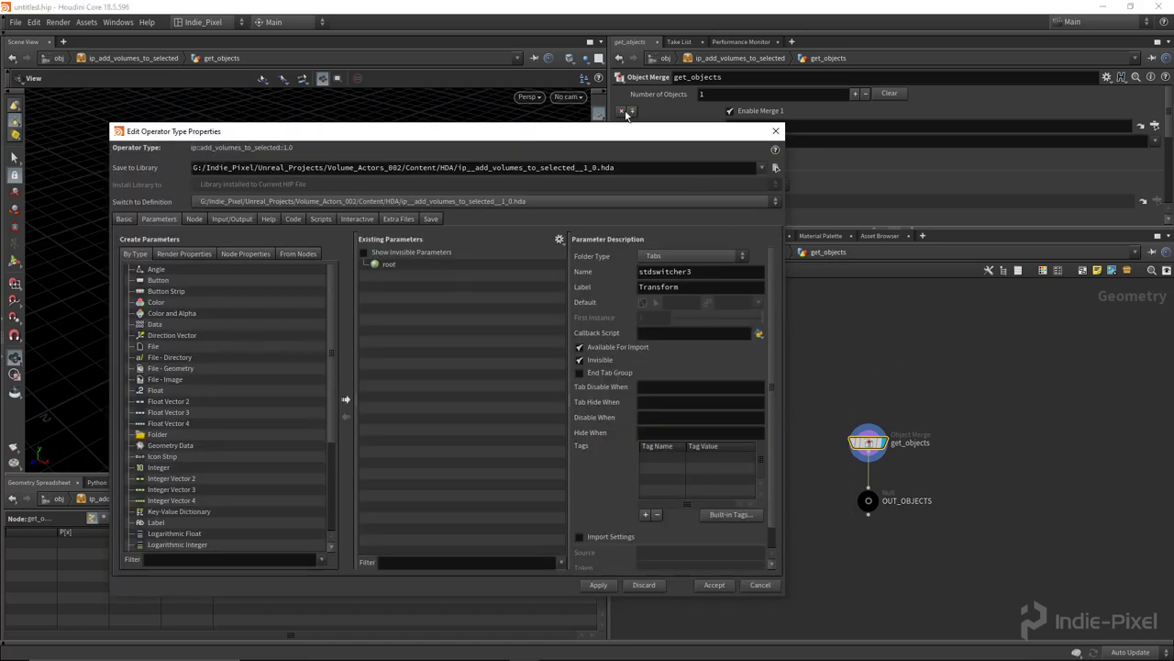
drag(572, 134, 583, 195)
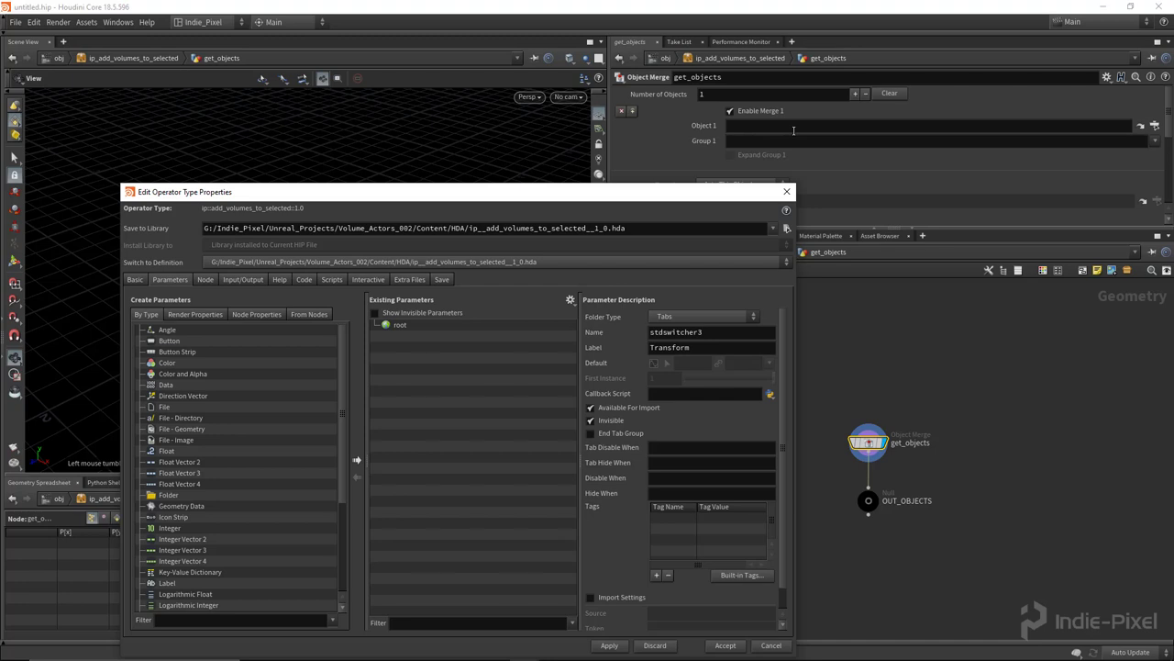
drag(705, 126, 514, 404)
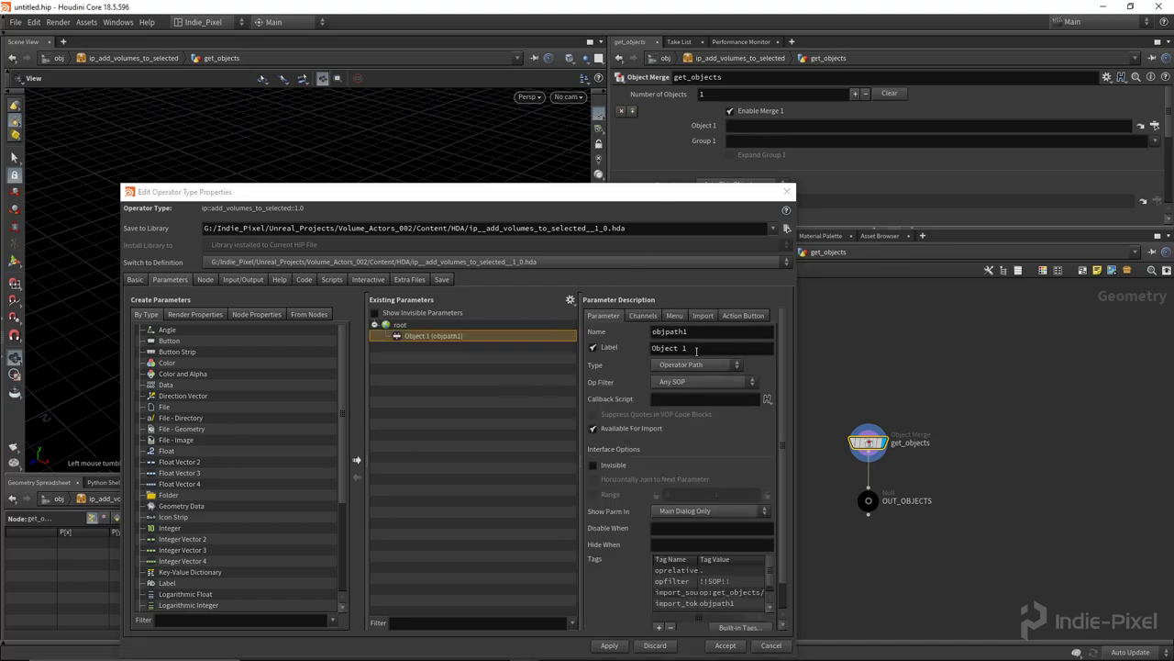
Step: Name the parameter outliner_objects, label it Outliner Objects, apply, and save the node type
double_click(723, 332)
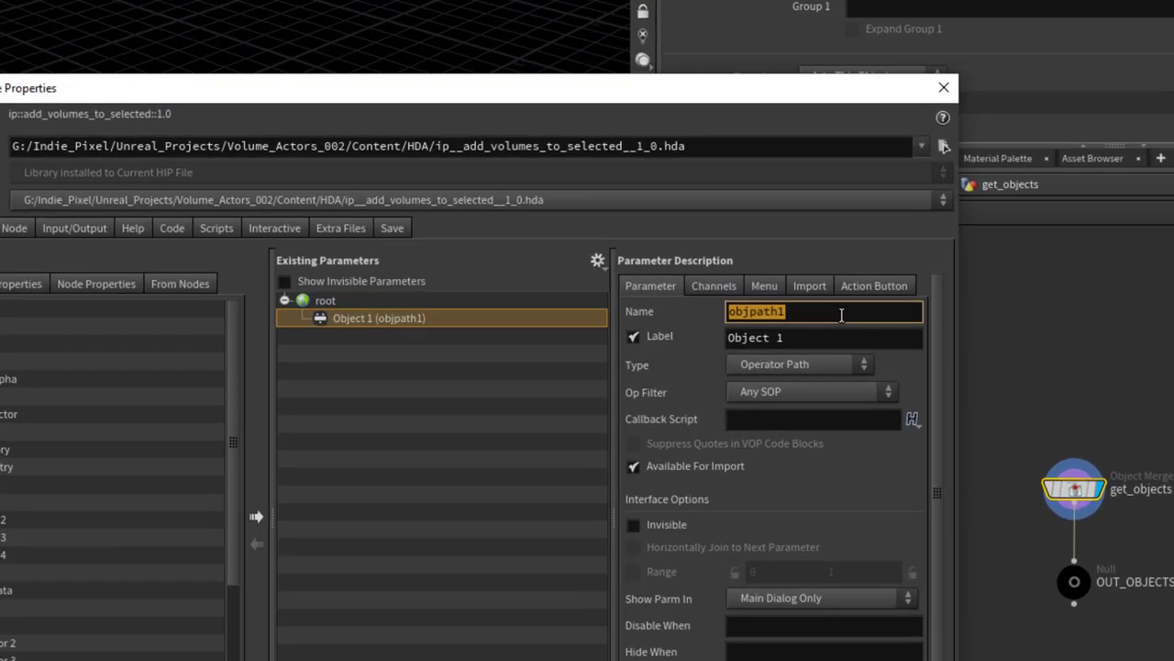
text(outliner)
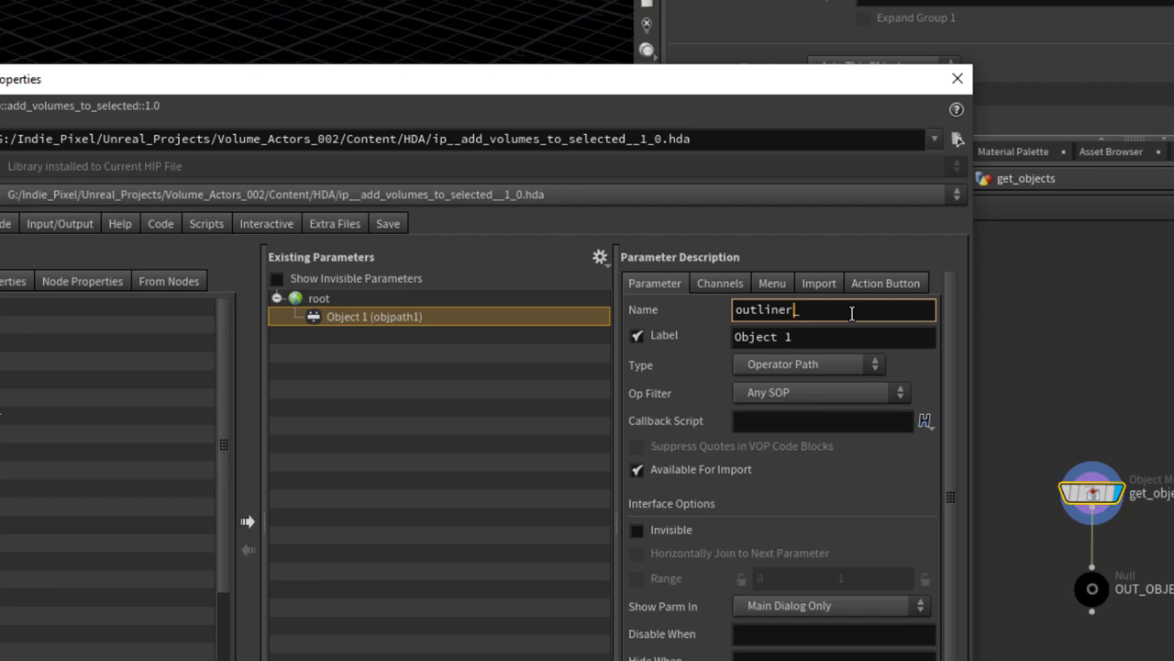
text(_)
key(shift+Home)
key(Home)
key(Right)
key(BackSpace)
text(objects)
key(Tab)
text(Outliner Objects)
key(Return)
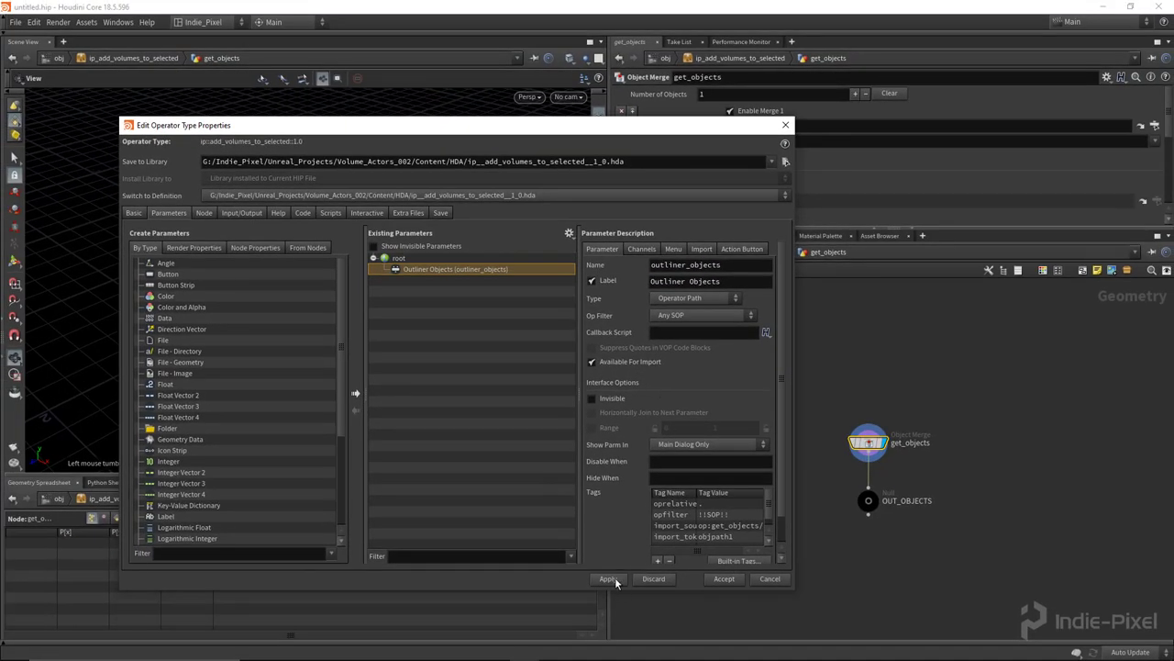
click(608, 578)
click(724, 580)
right_click(750, 256)
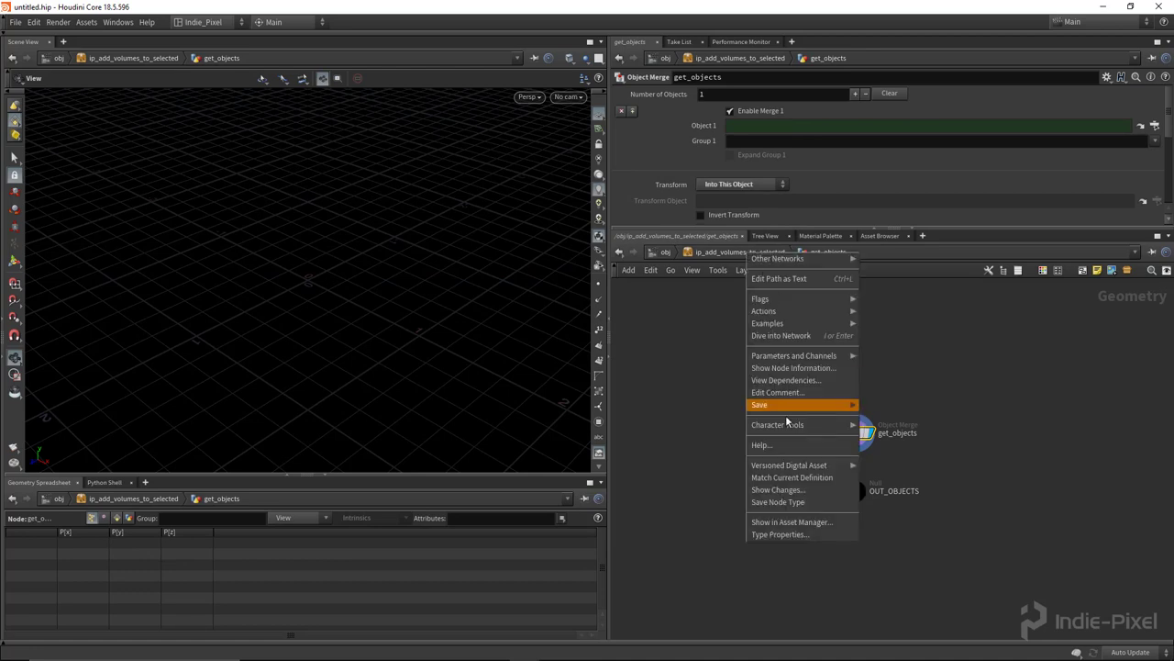
click(775, 503)
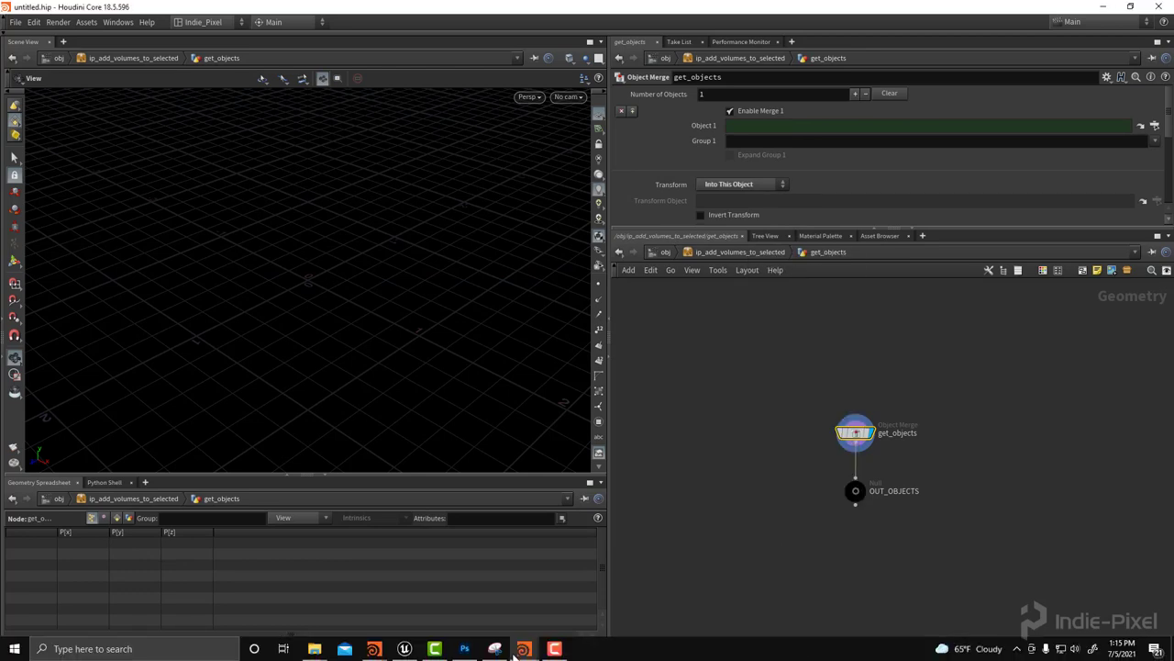
Step: Import ip_add_volumes_to_selected_1_0.hda into the Unreal project's HDA folder
click(405, 648)
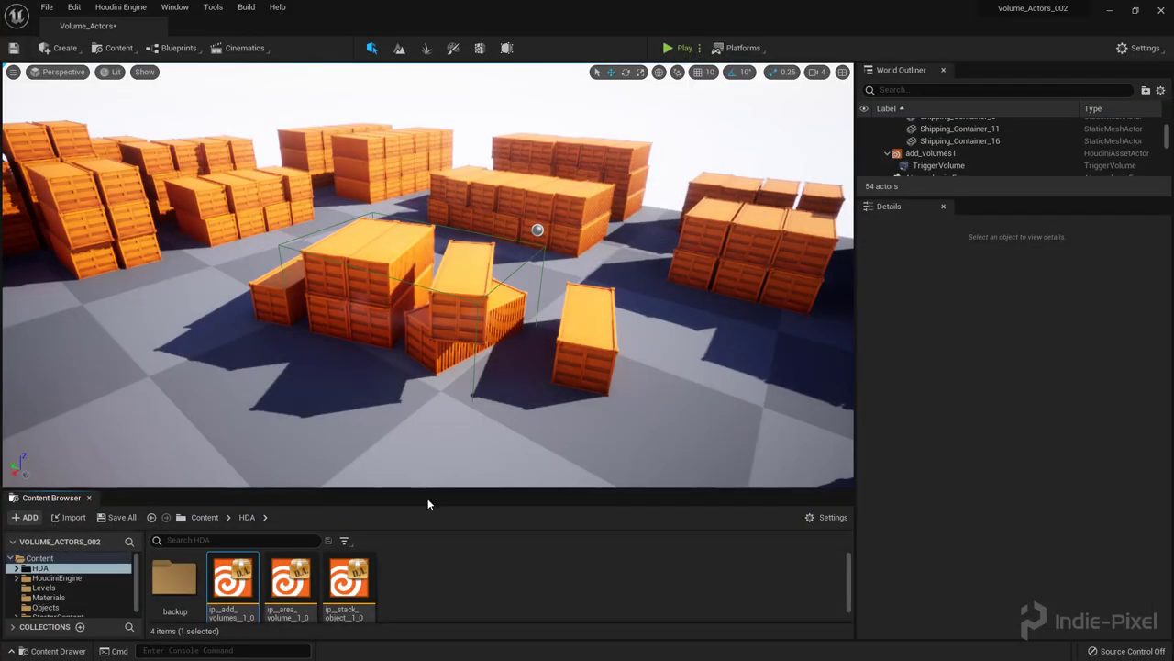
right_click(44, 568)
key(Escape)
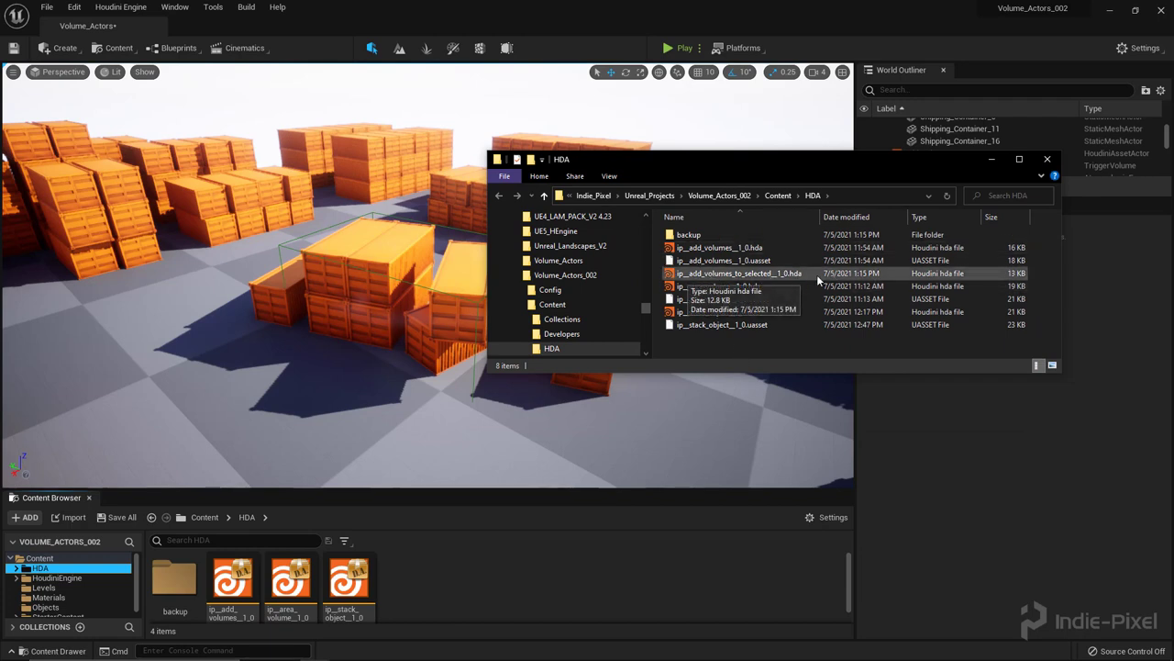
drag(812, 275, 525, 591)
Step: Place an instance of the new asset at the world origin
click(291, 588)
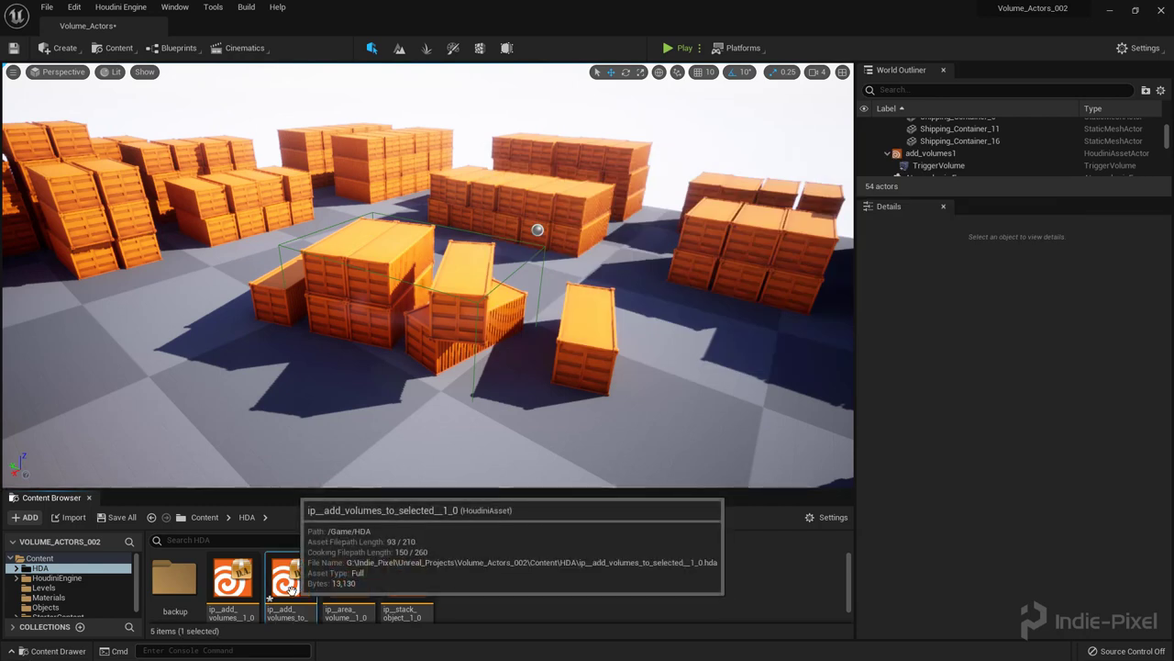
right_click(291, 588)
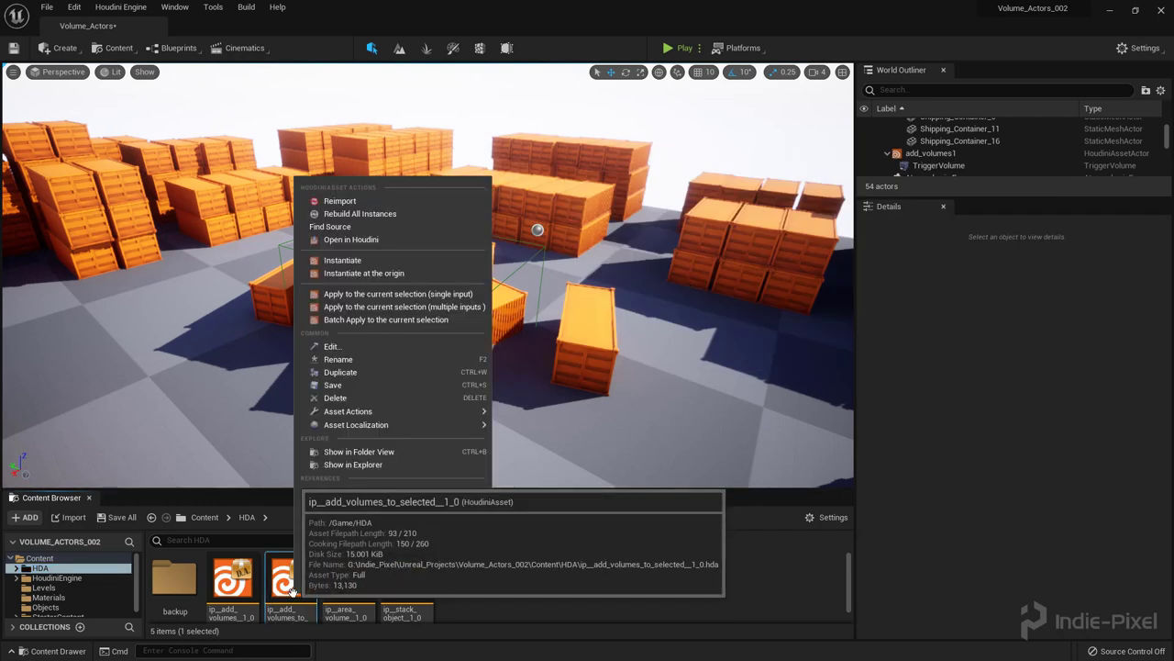
click(379, 275)
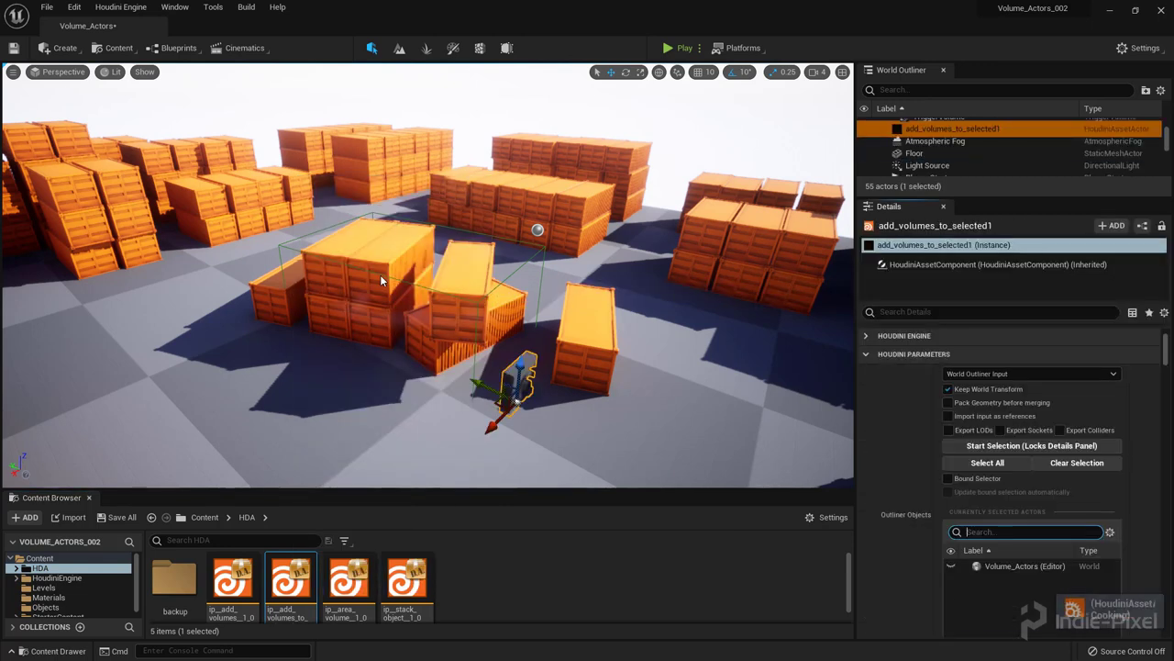
Step: Delete the old add_volumes1 actor together with its TriggerVolume
click(120, 7)
key(Escape)
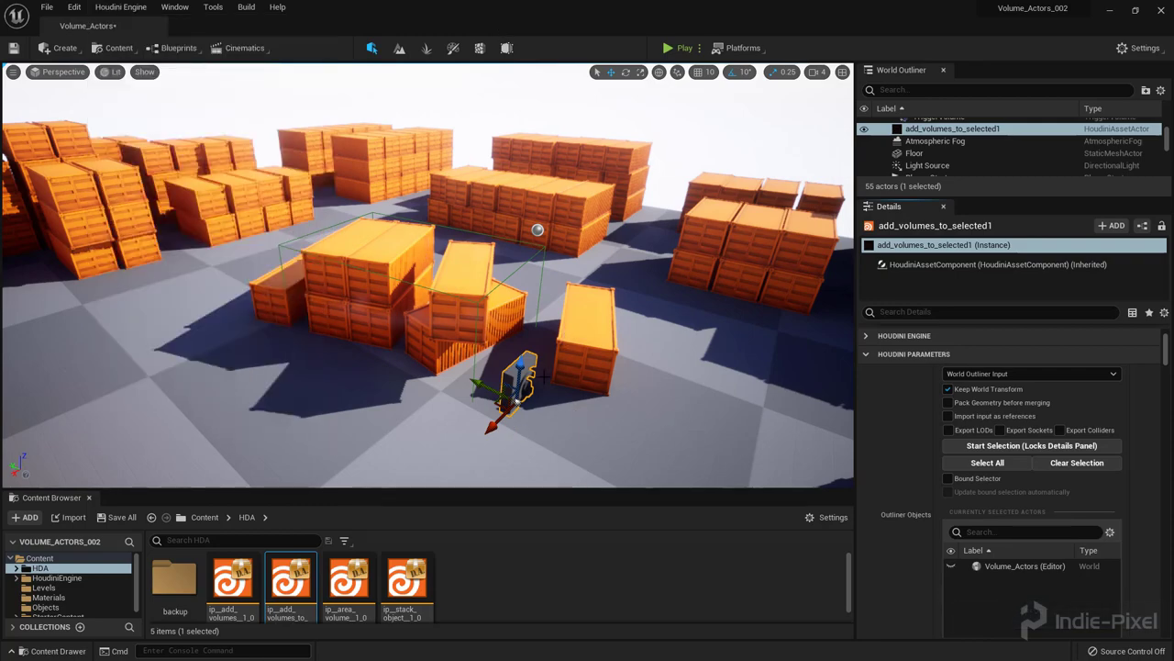
right_drag(643, 302, 534, 168)
click(502, 192)
click(502, 193)
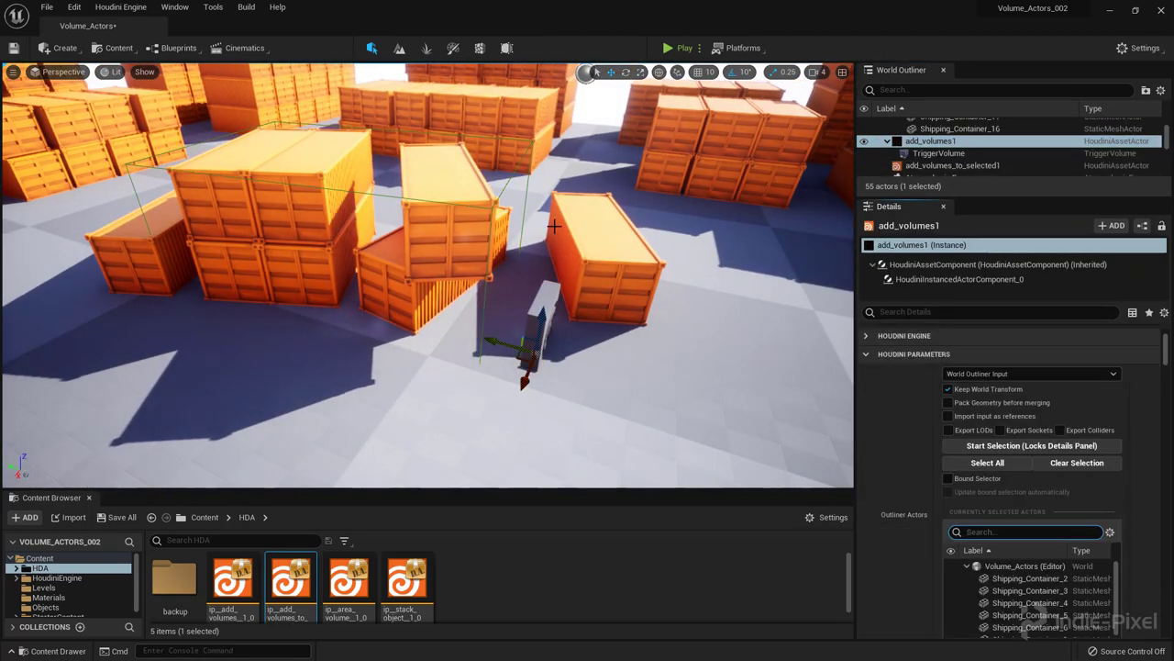
middle_drag(502, 193, 545, 221)
key(Delete)
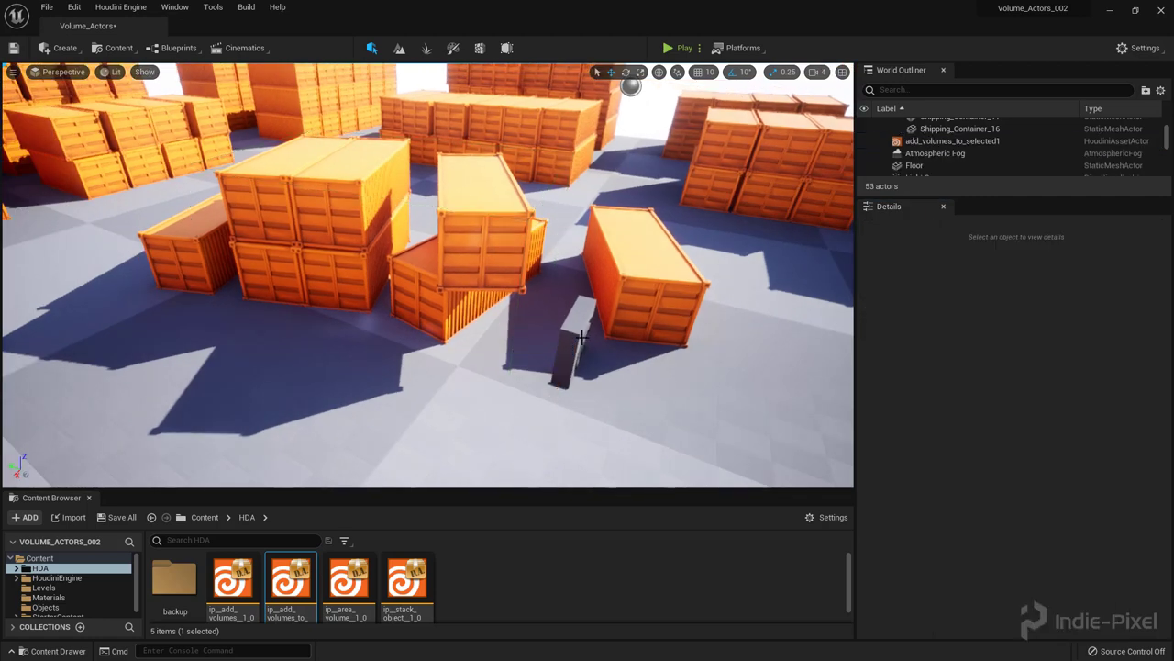
Step: Set add_volumes_to_selected1's Outliner Objects input to World Outliner Input
click(580, 337)
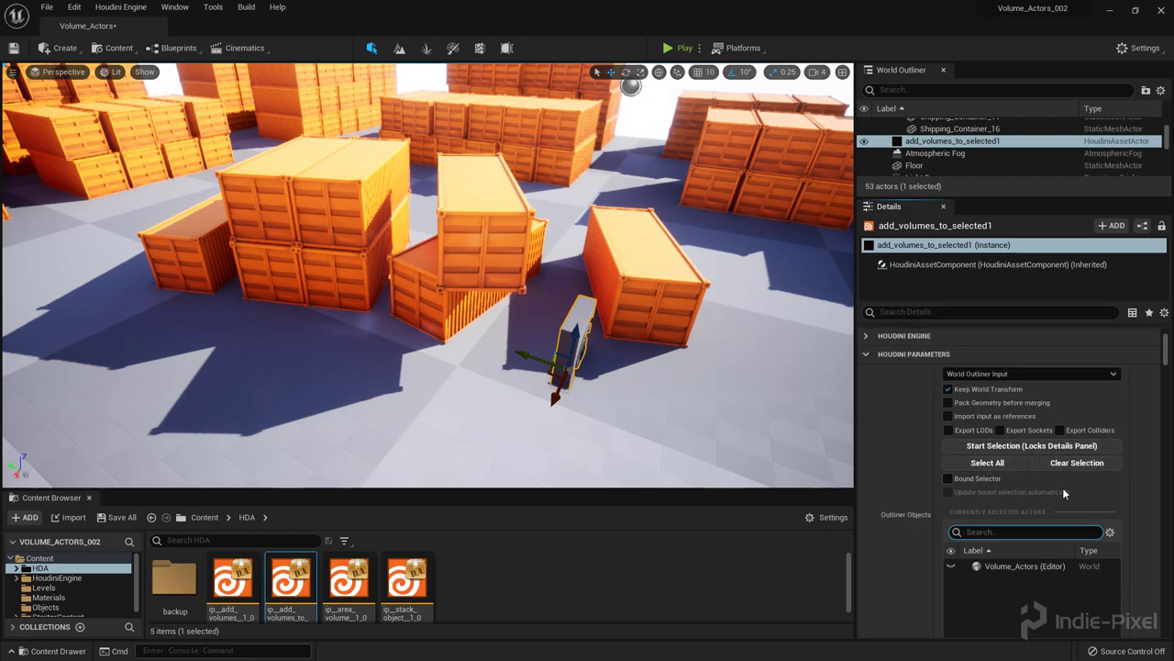
click(986, 375)
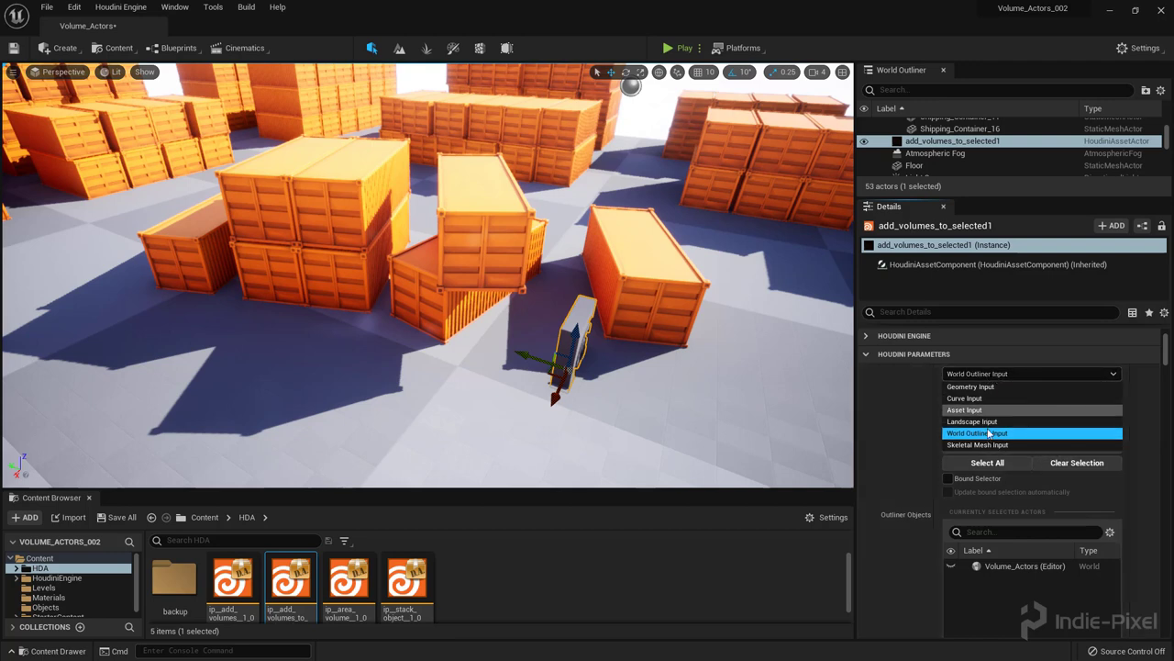
click(978, 434)
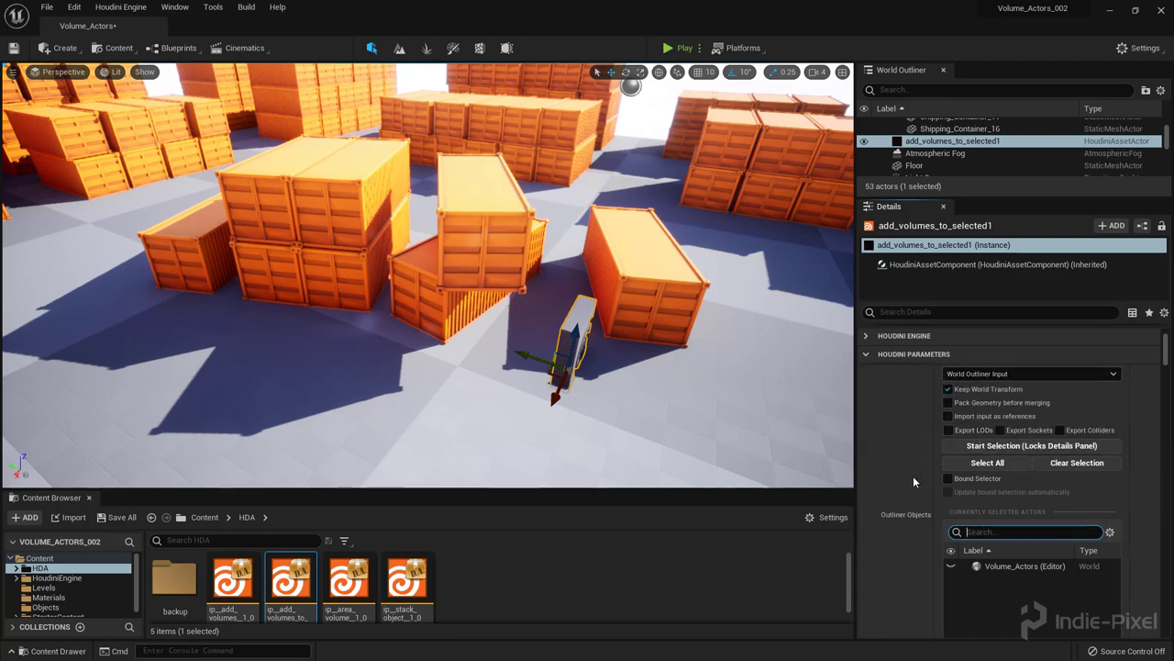
Step: Feed Shipping_Container_11 and Shipping_Container_6 into the Outliner Objects input
click(994, 448)
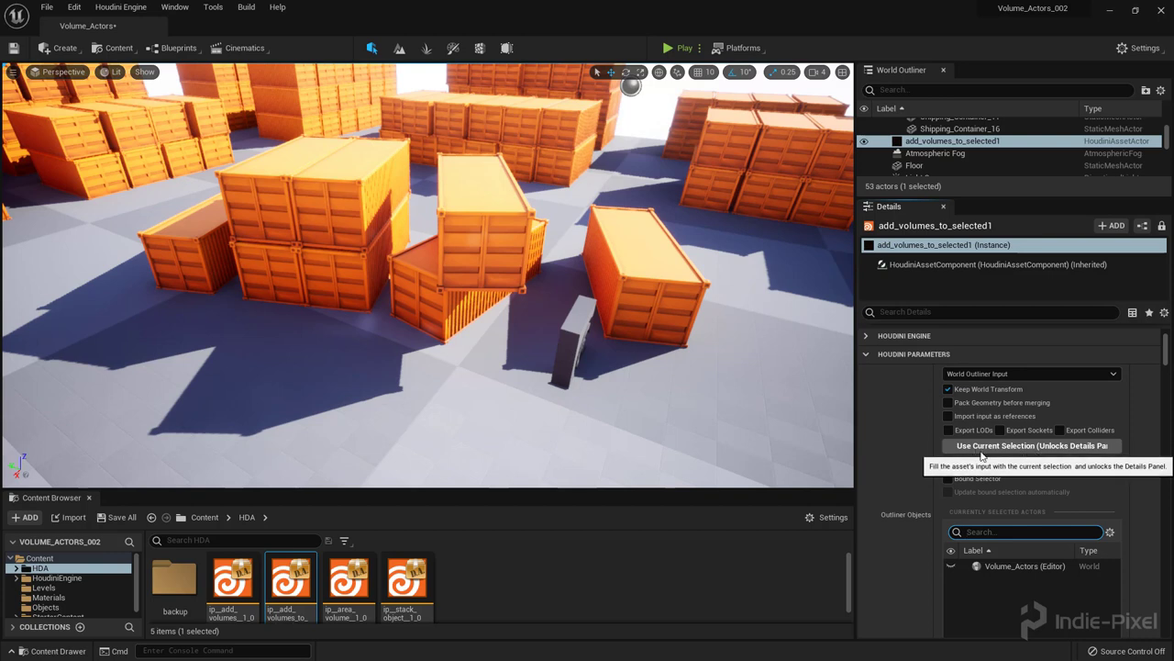
click(459, 226)
ctrl+click(431, 320)
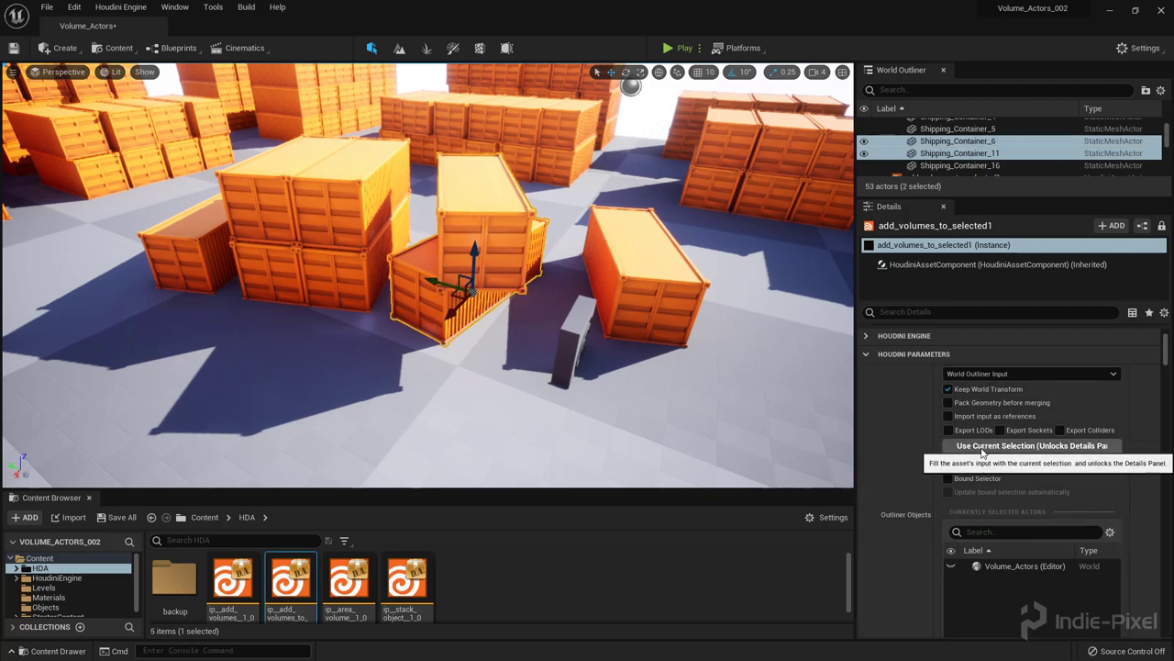
click(974, 447)
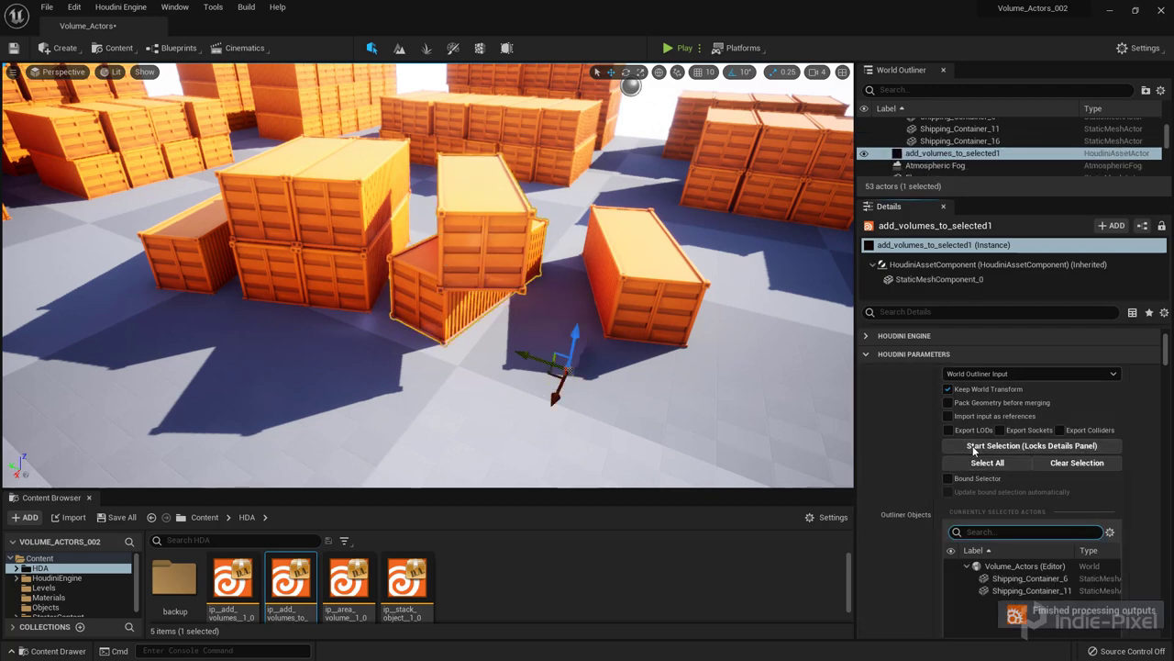
scroll(901, 455, down, 2)
scroll(903, 454, down, 1)
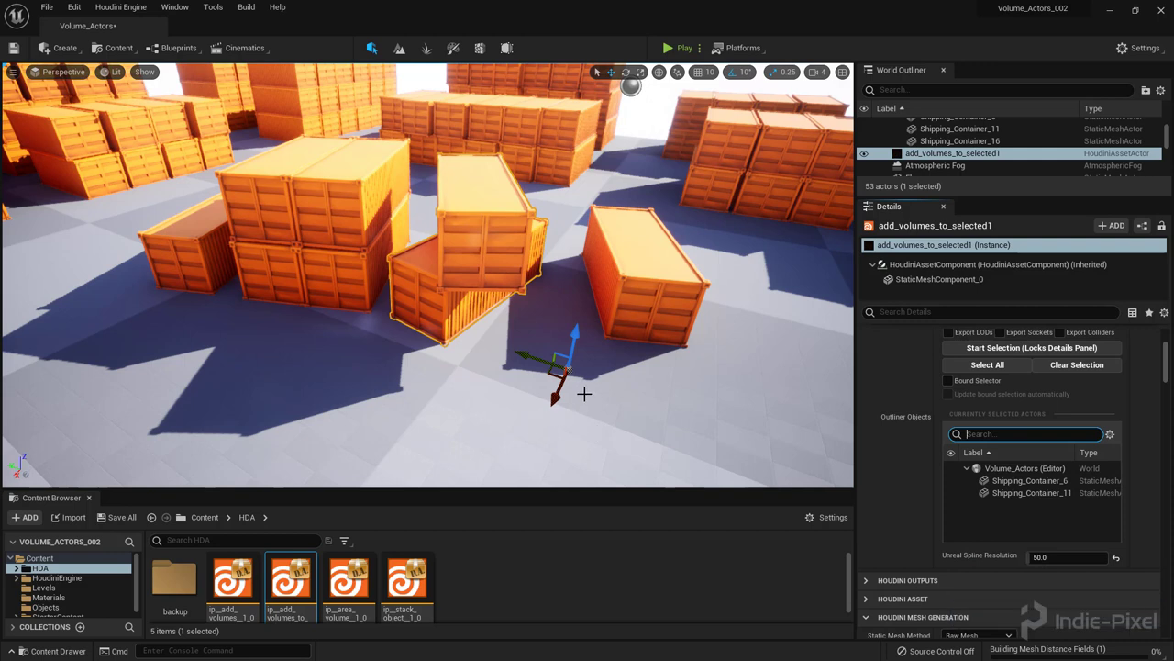
right_drag(584, 394, 568, 378)
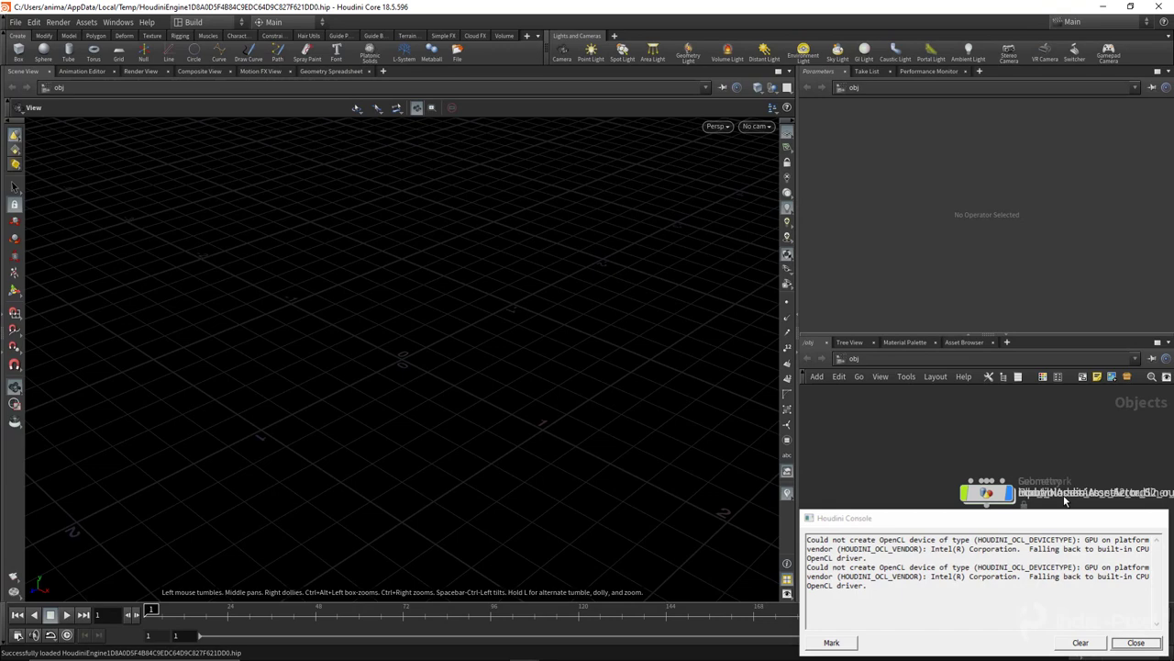
Step: Close the Houdini Console and switch to the Indie_Pixel desktop layout
click(1065, 500)
click(206, 22)
click(224, 95)
Step: Tidy the network layout and move add_volumes_to_selected1 to the left of the input nodes
key(l)
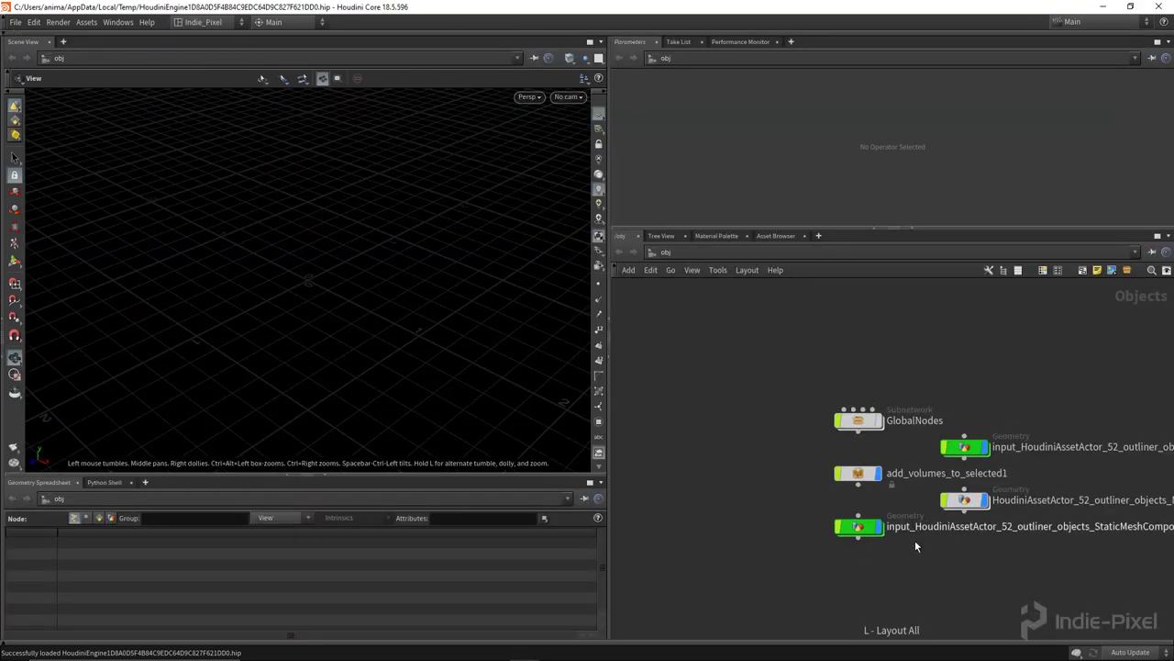
drag(921, 585, 838, 370)
click(890, 561)
drag(840, 454, 703, 438)
key(h)
drag(830, 363, 989, 528)
drag(829, 534, 1018, 348)
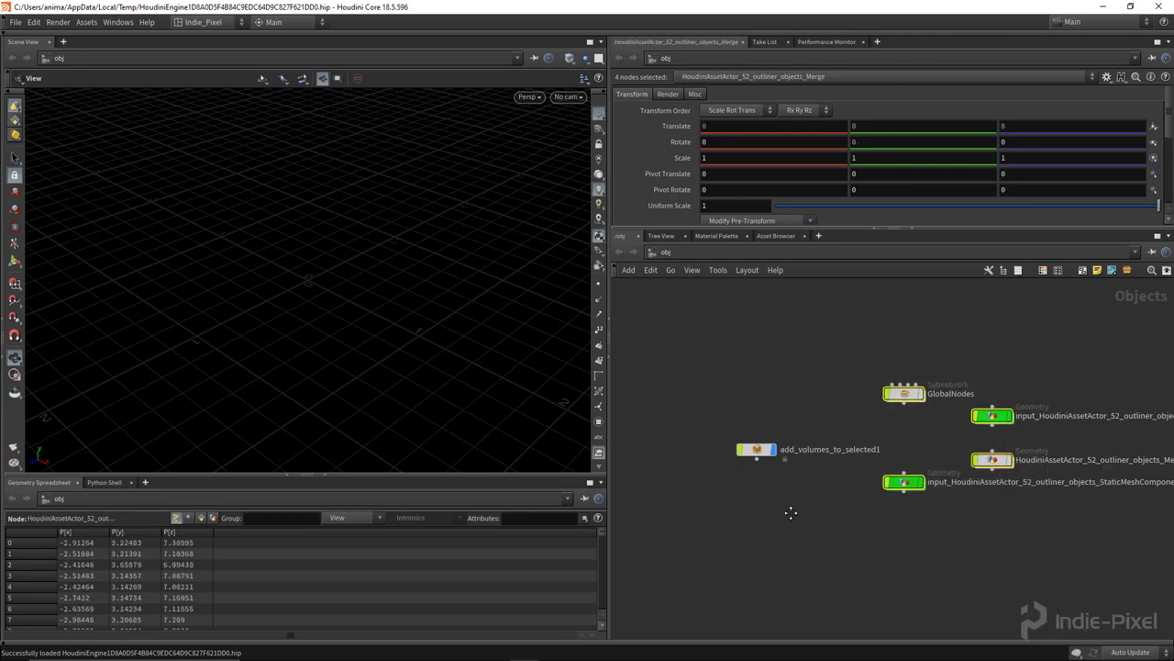
scroll(802, 503, up, 3)
Step: Allow editing of add_volumes_to_selected1's contents, go inside, and frame the containers in wireframe
right_click(810, 413)
click(853, 581)
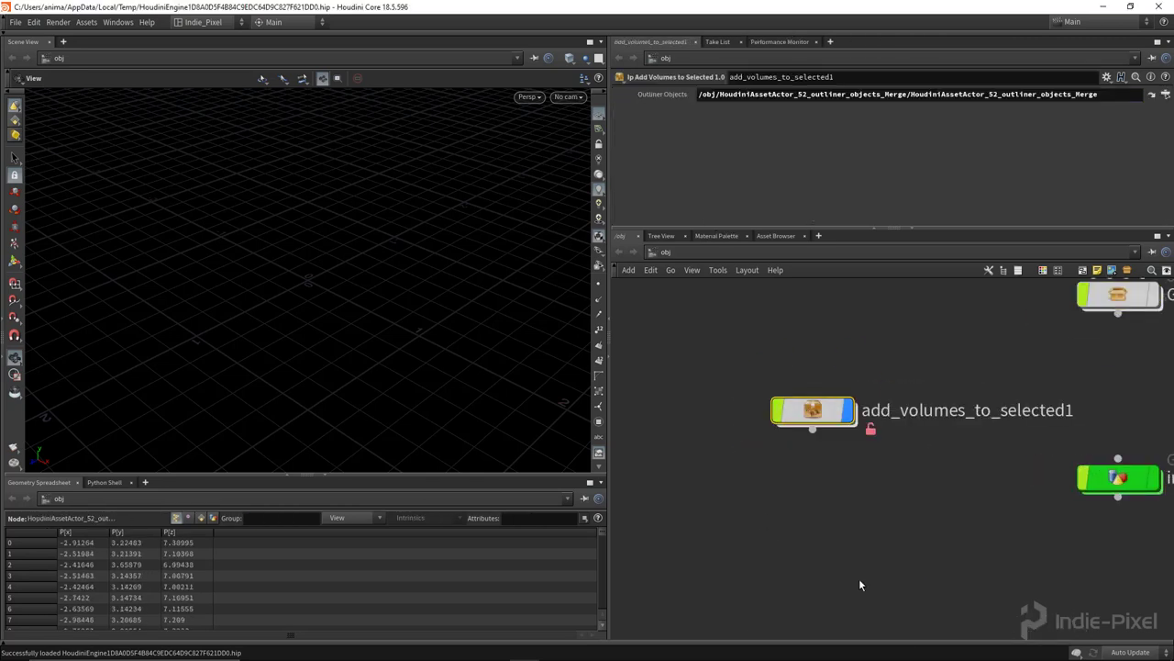
double_click(808, 412)
drag(511, 367, 468, 365)
key(f)
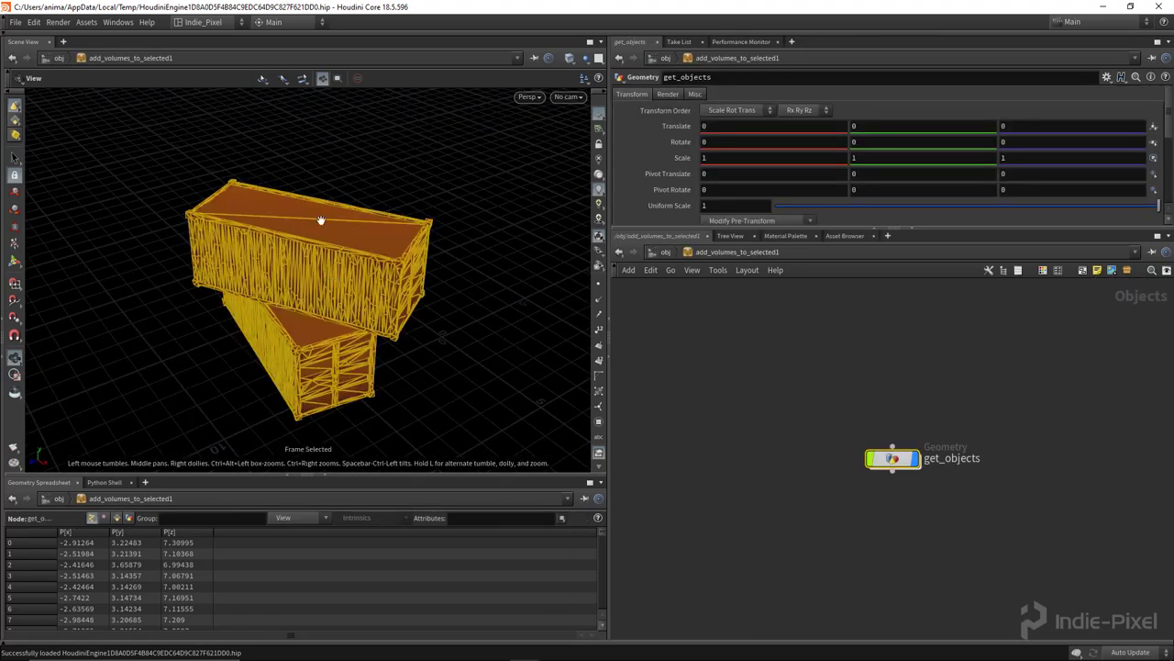
mouse_move(348, 286)
mouse_down()
mouse_move(254, 241)
mouse_move(276, 290)
mouse_move(377, 315)
mouse_move(304, 306)
mouse_move(367, 327)
mouse_up()
key(w)
Step: Orbit around the two wireframe containers to inspect them from several angles
mouse_move(449, 288)
mouse_down()
mouse_move(437, 281)
mouse_move(406, 320)
mouse_move(326, 285)
mouse_move(283, 231)
mouse_move(440, 230)
mouse_move(278, 218)
mouse_move(314, 212)
mouse_move(215, 244)
mouse_move(288, 246)
mouse_move(160, 270)
mouse_move(273, 312)
mouse_up()
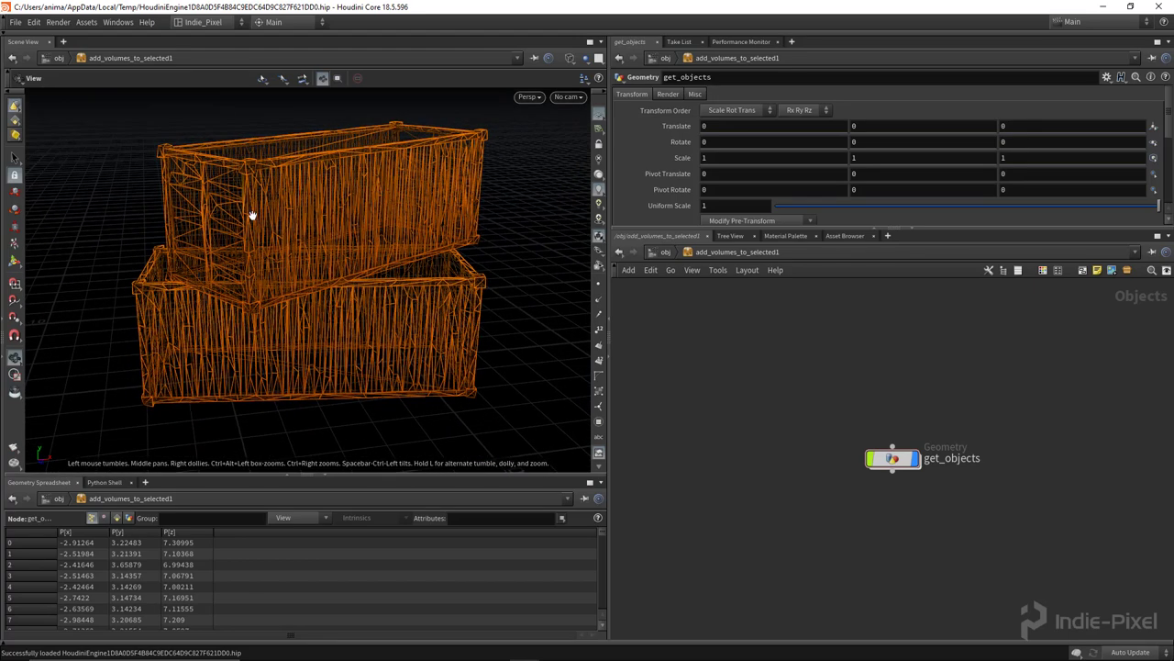
drag(325, 266, 317, 268)
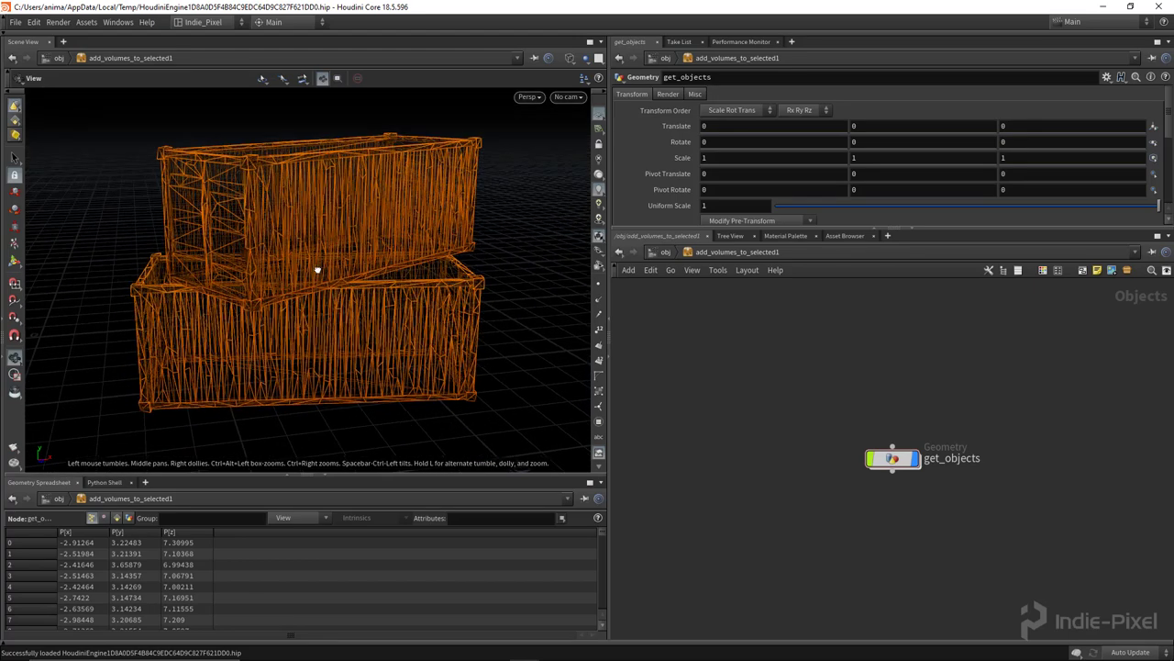
drag(408, 285, 307, 299)
drag(451, 306, 283, 315)
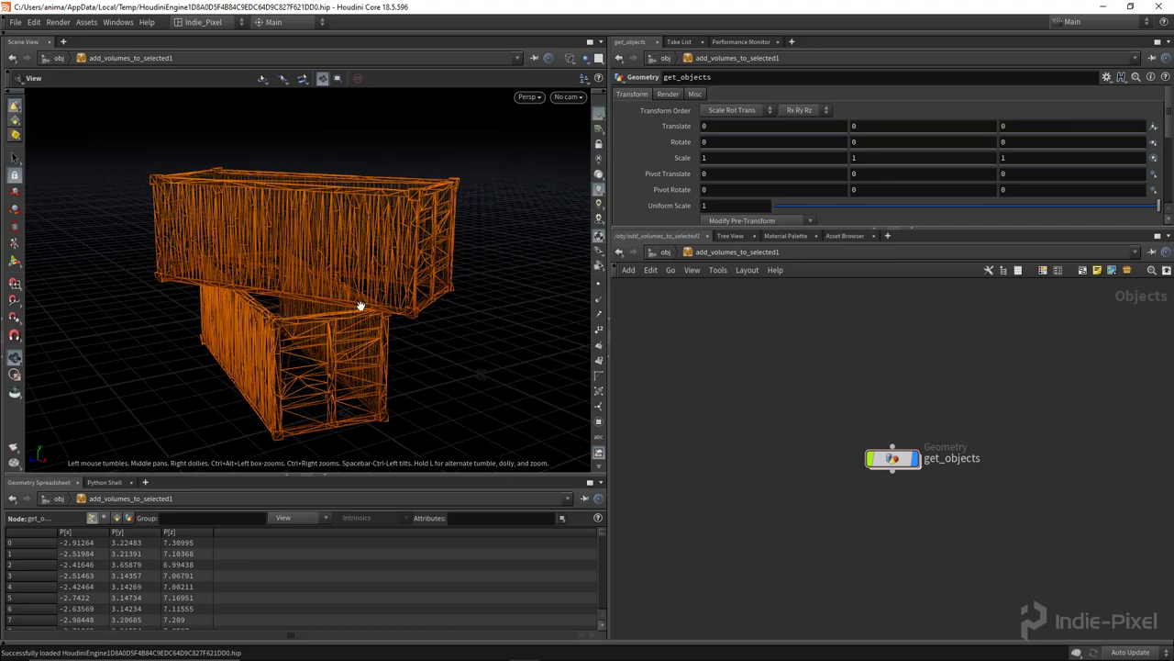
mouse_move(379, 302)
mouse_down()
mouse_move(319, 341)
mouse_move(385, 316)
mouse_up()
middle_drag(878, 541, 853, 487)
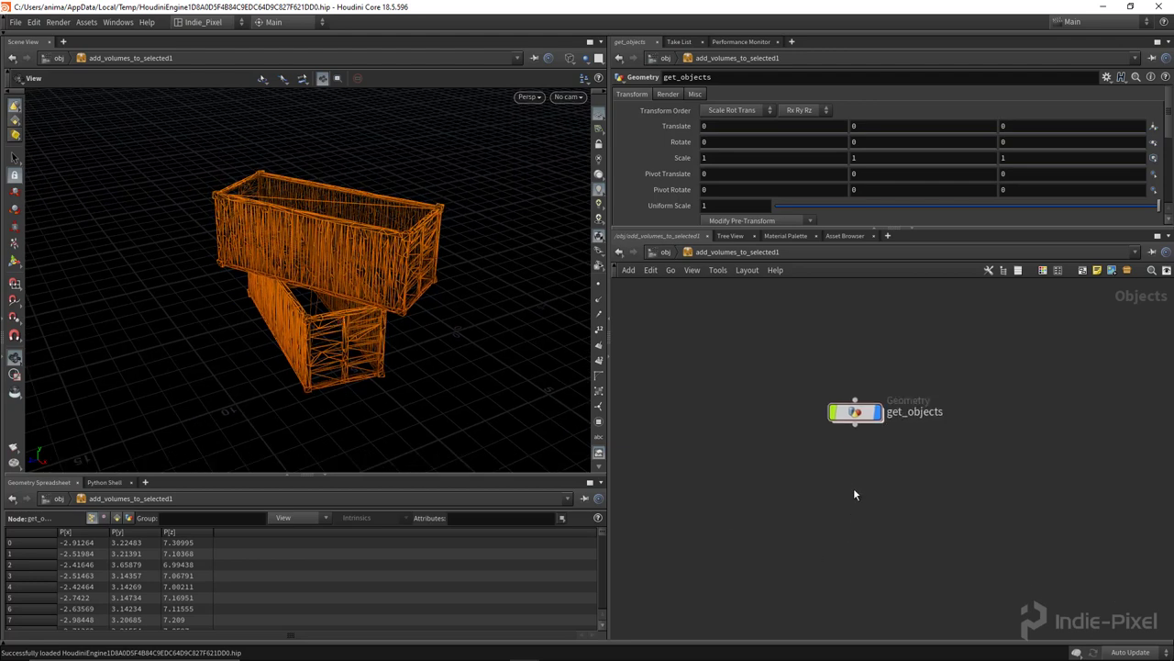
key(Tab)
Step: Add a geometry node named add_volumes, hide get_objects' display, and go inside it
text(geo)
key(Return)
click(853, 487)
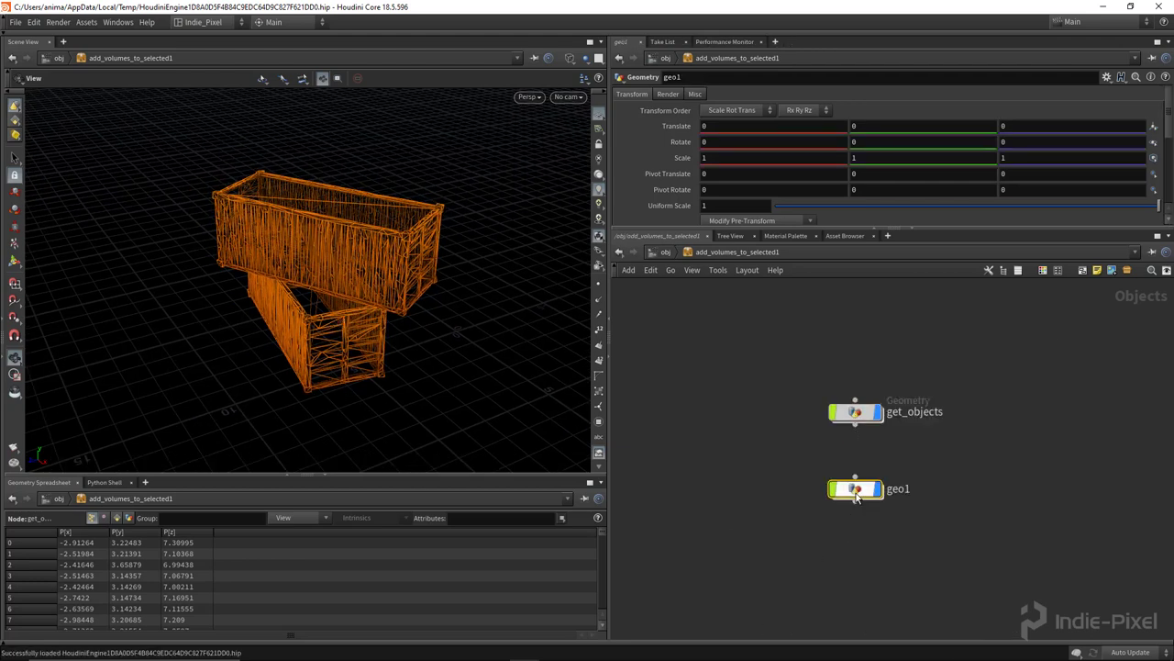
double_click(906, 489)
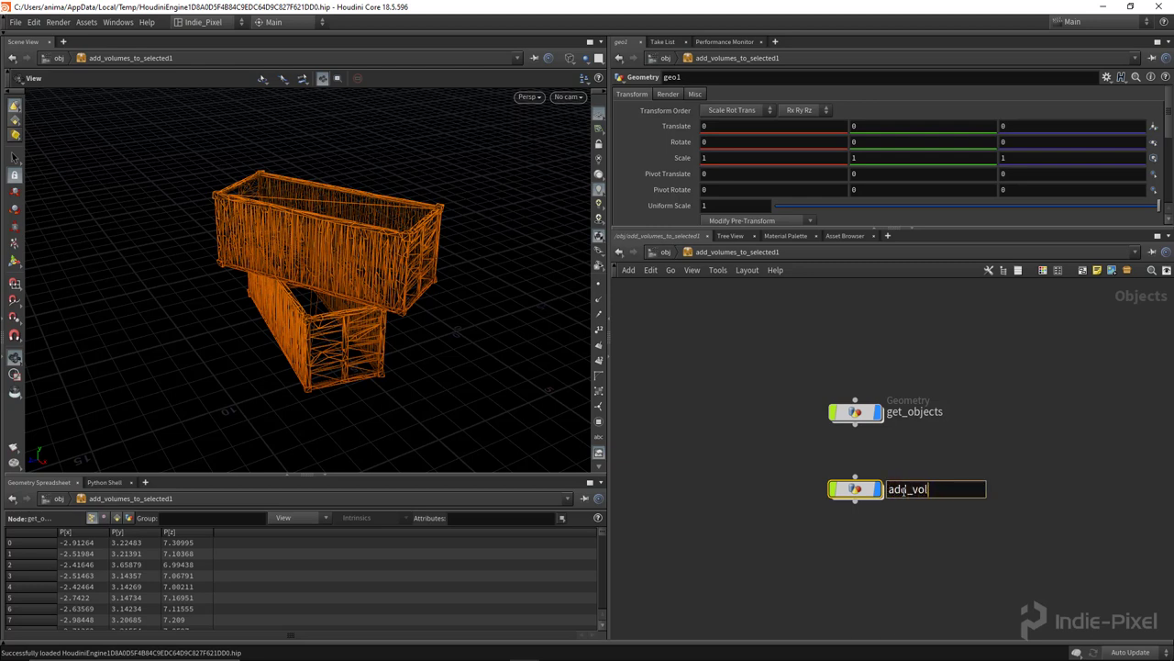
text(add_volumes)
key(Return)
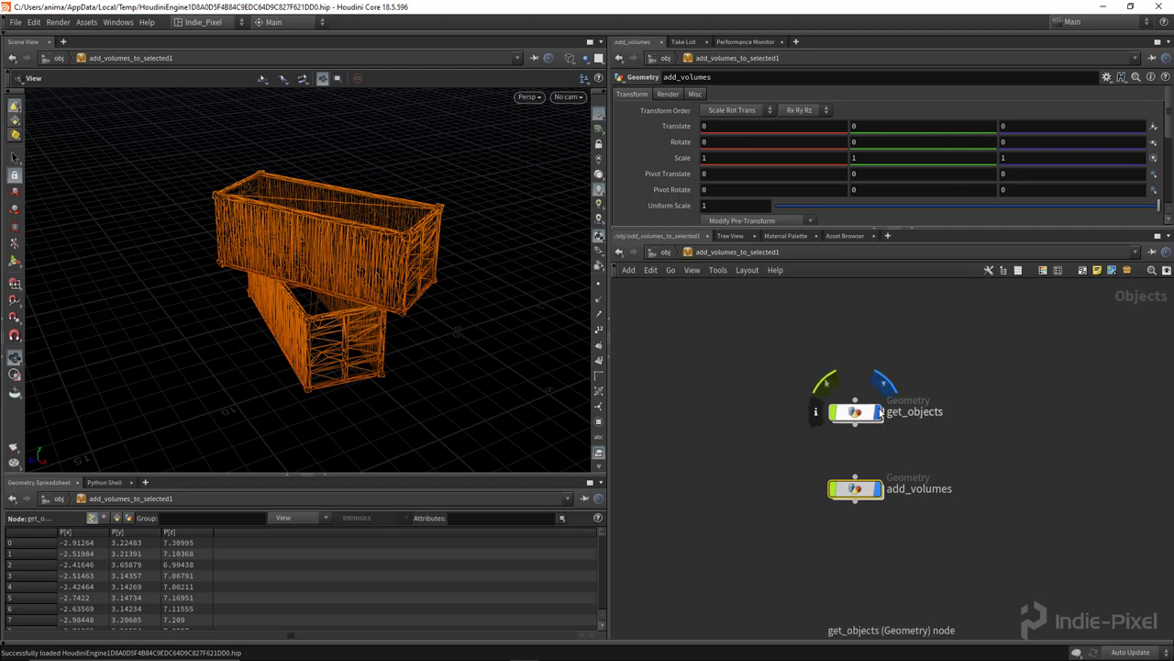
click(879, 412)
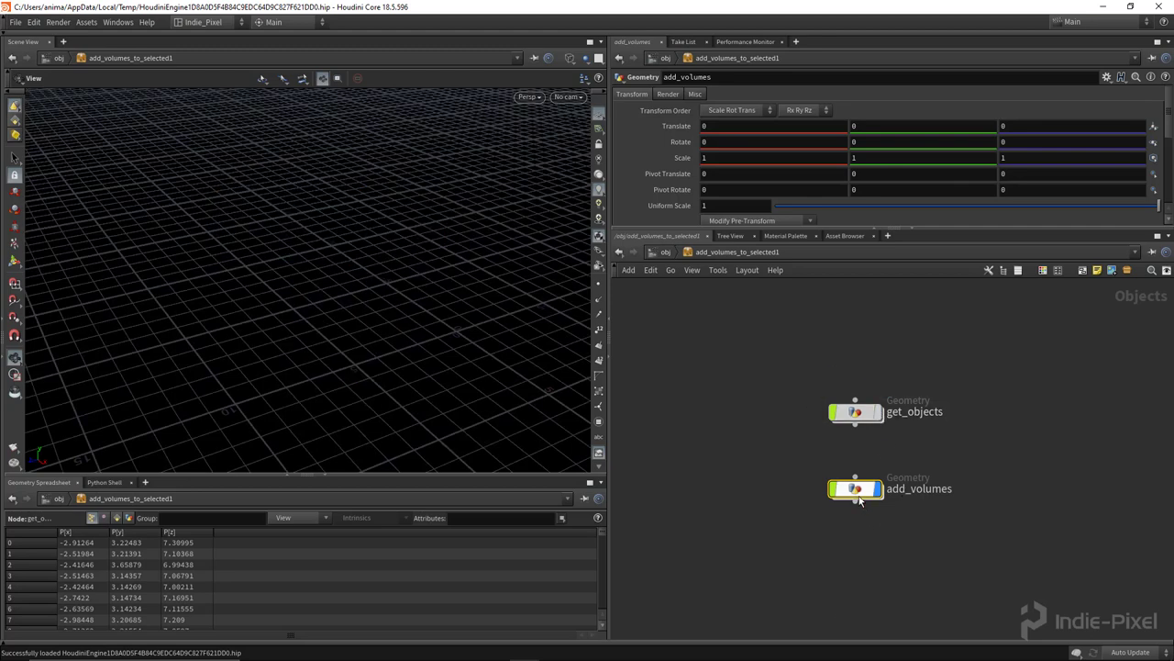
drag(859, 498, 859, 489)
double_click(859, 486)
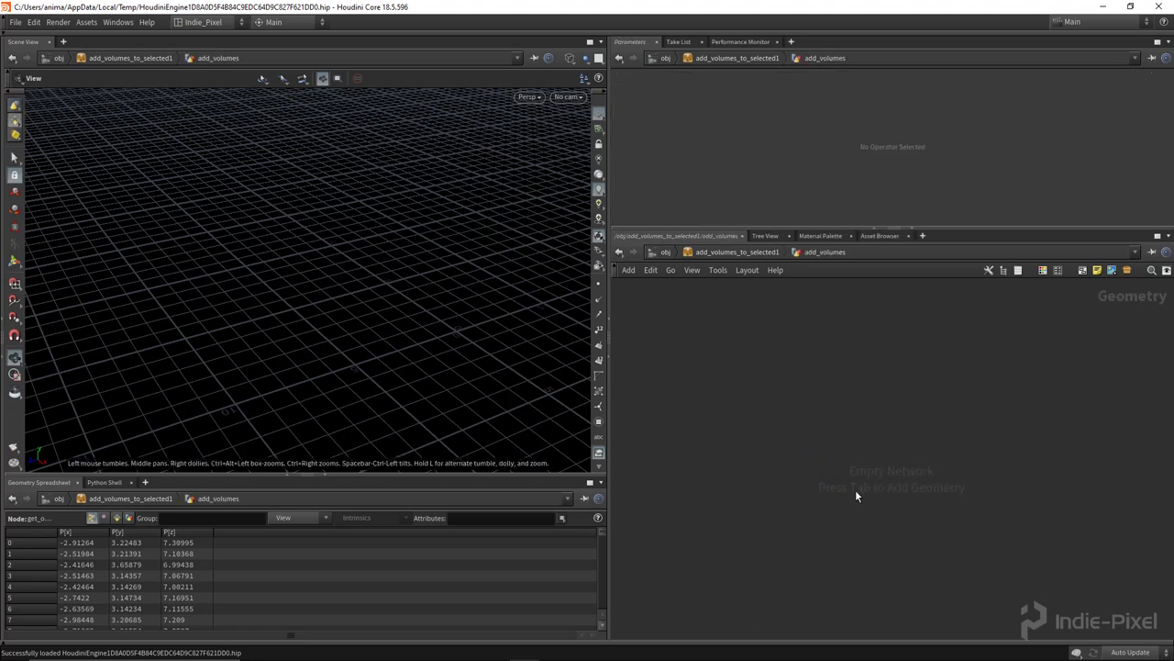
Step: Add an Object Merge node inside add_volumes and name it get_objects
key(Tab)
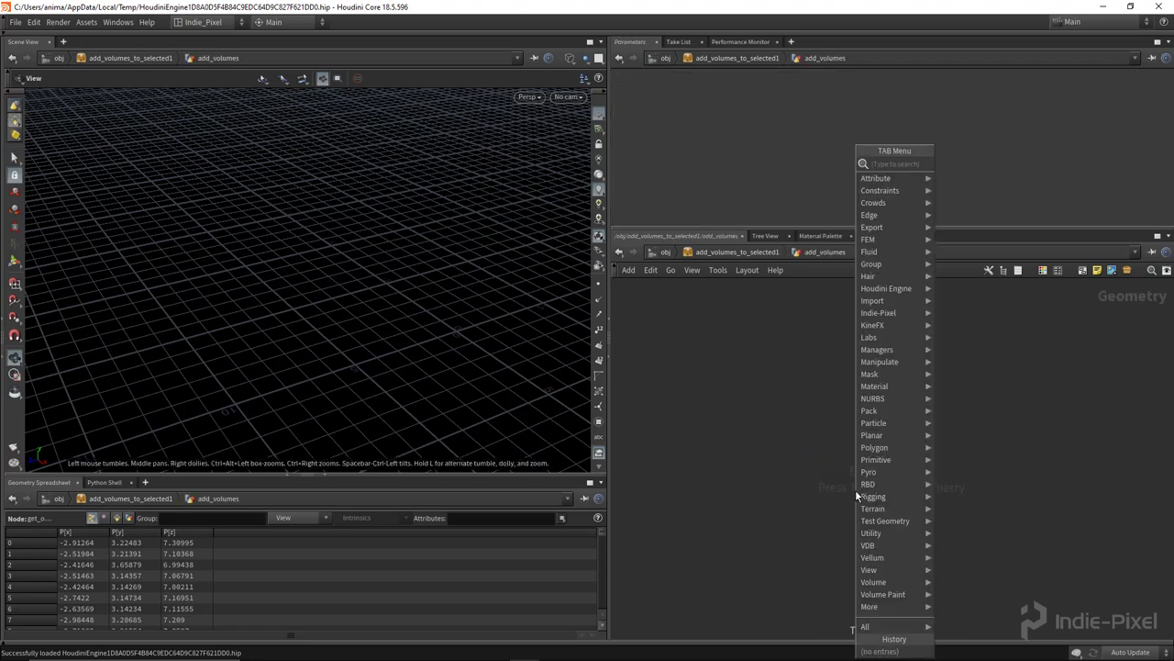
text(object merge)
key(Return)
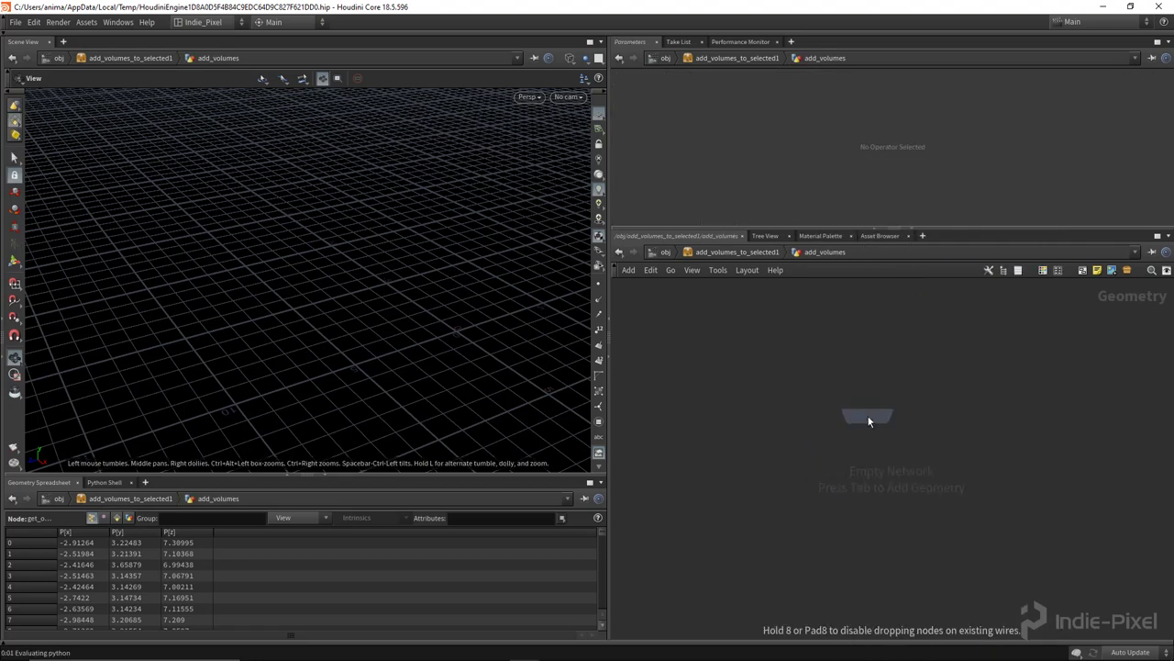
click(870, 421)
click(918, 418)
text(get_objects)
key(Return)
Step: Set get_objects' Transform to None and Object 1 to ../../get_objects/OUT_OBJECTS/
click(764, 185)
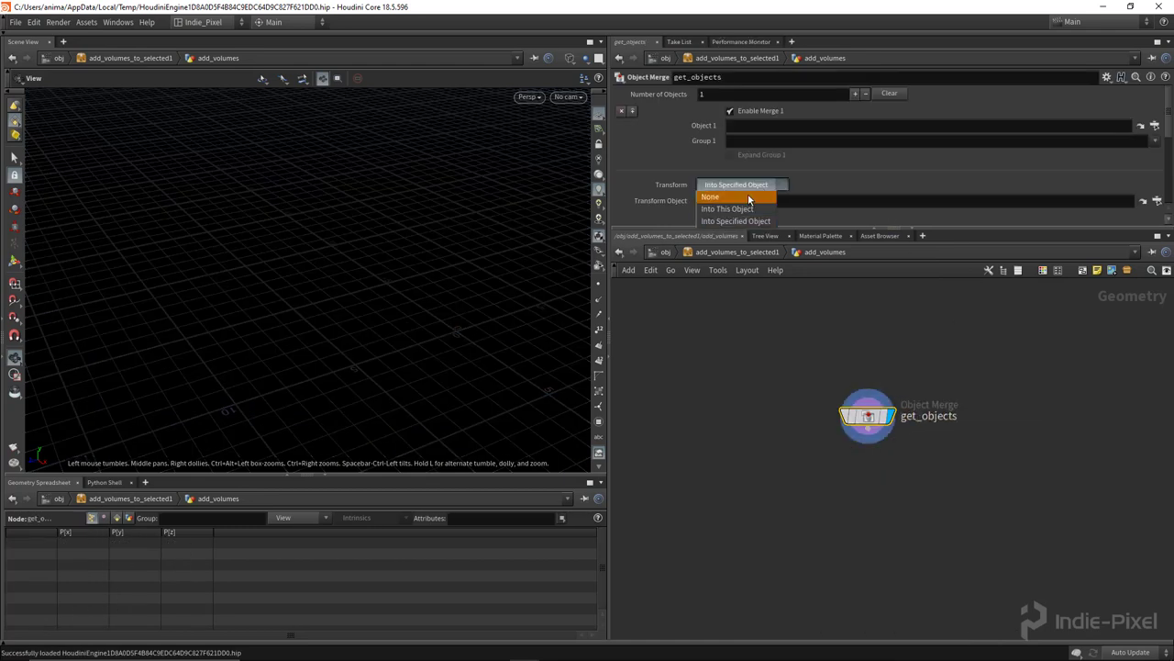
click(766, 188)
click(749, 125)
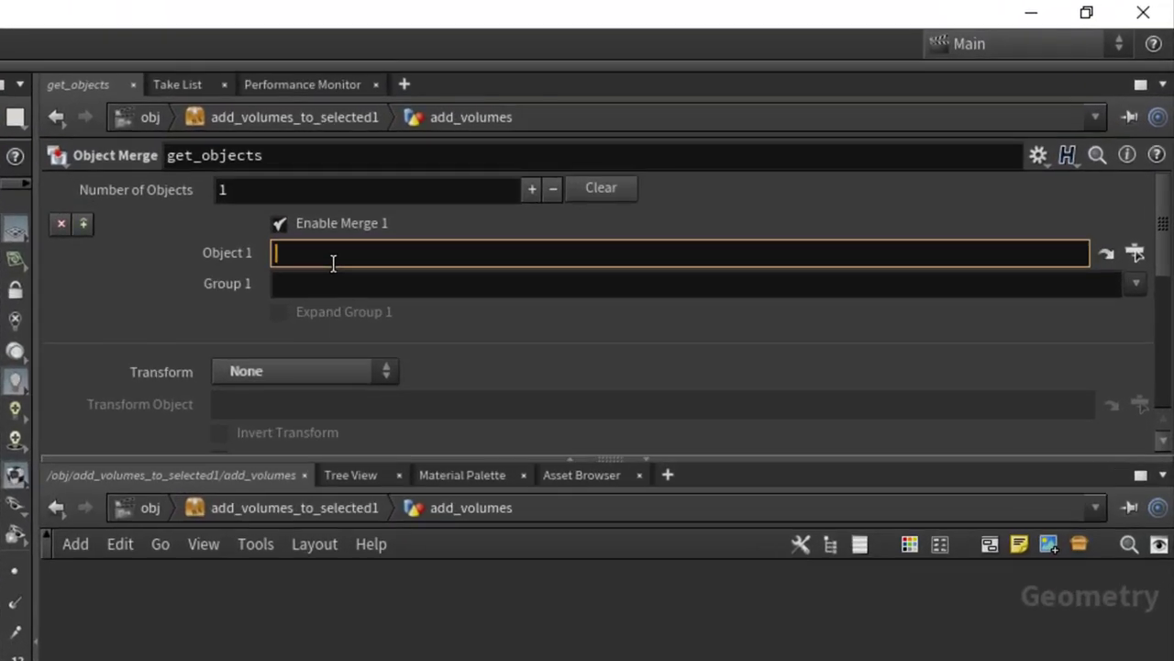
text(../../get_objects/)
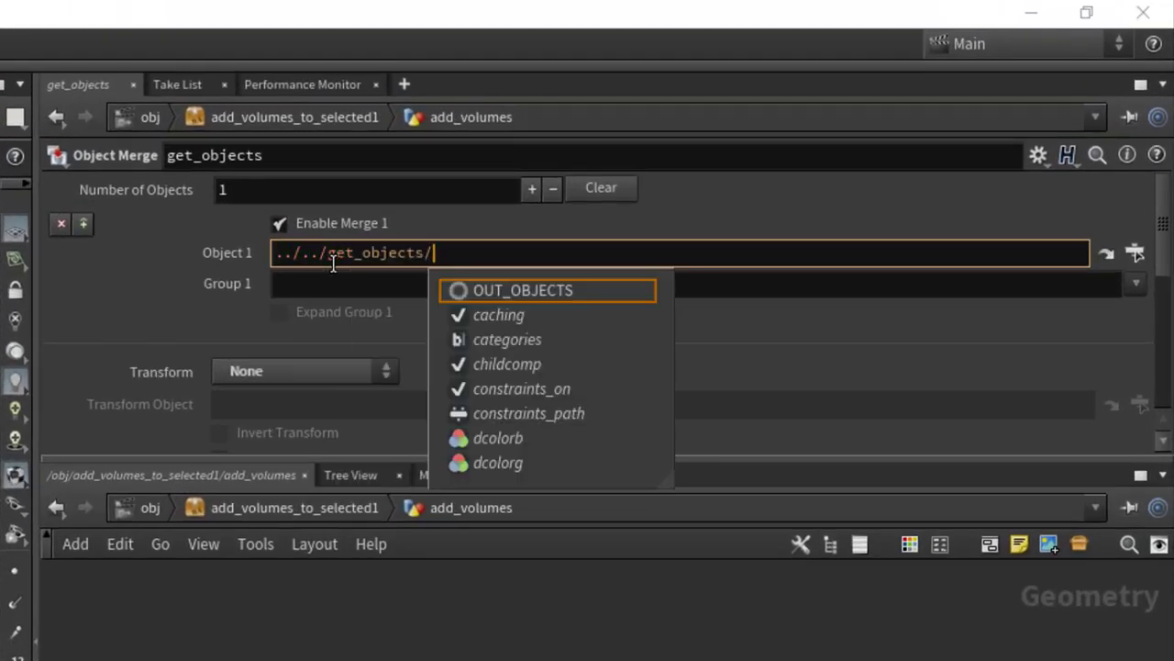
key(Return)
key(Return)
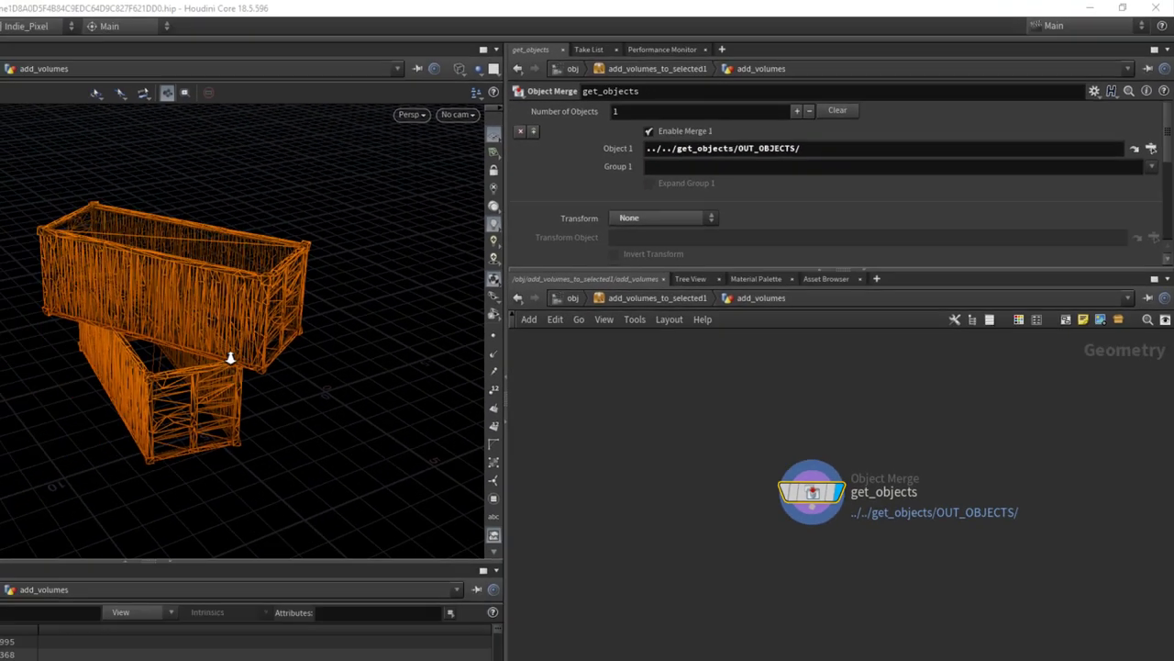
key(w)
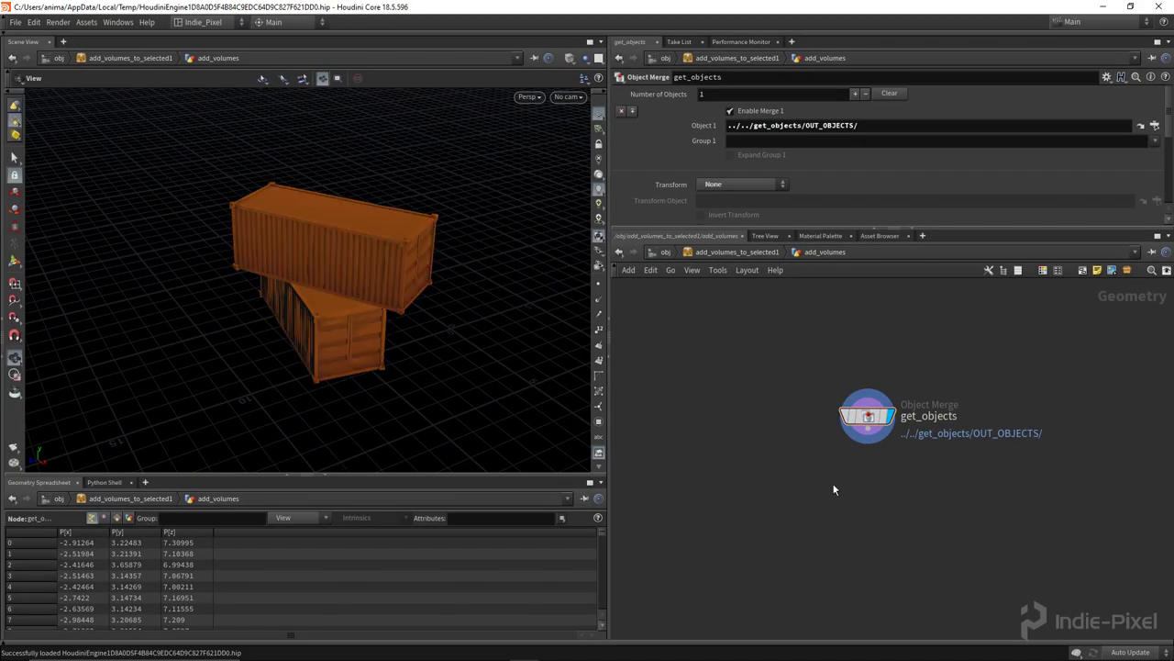
key(u)
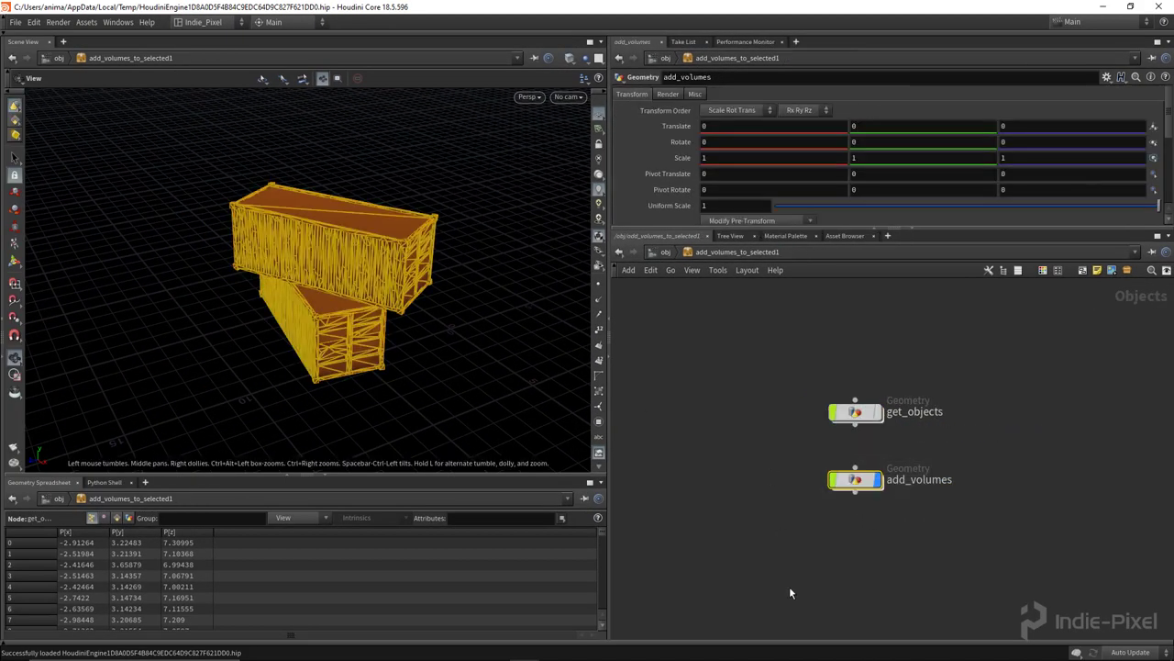
drag(938, 459, 730, 371)
drag(765, 434, 945, 546)
double_click(853, 481)
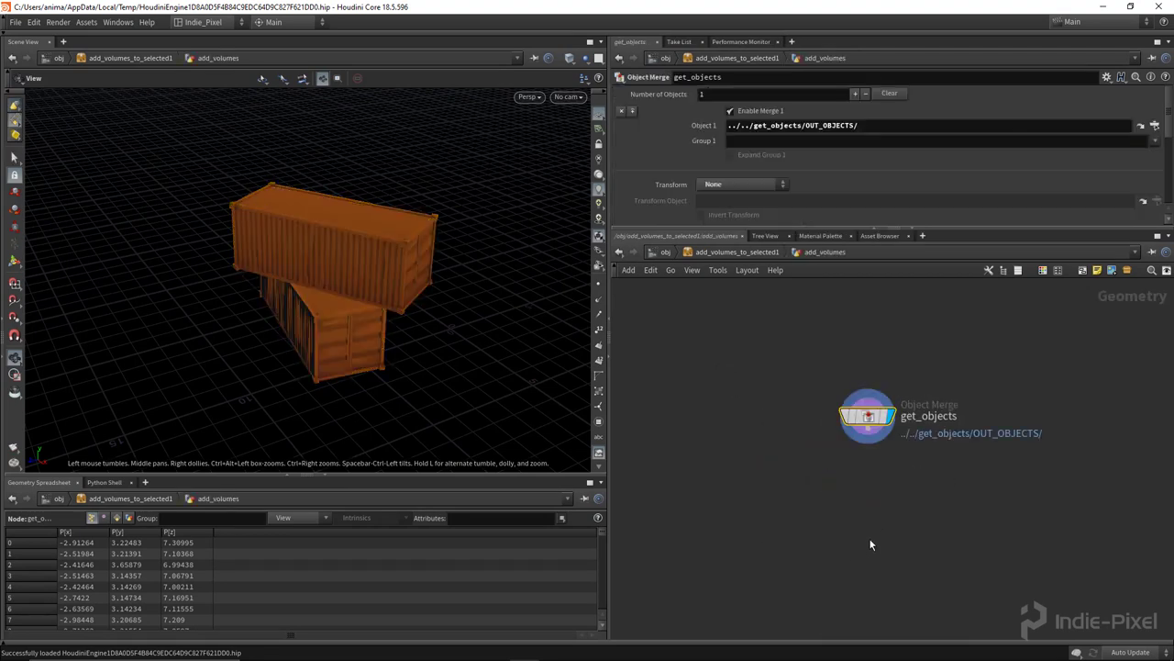
Step: Add a Bound node below get_objects and wire get_objects into it
key(Tab)
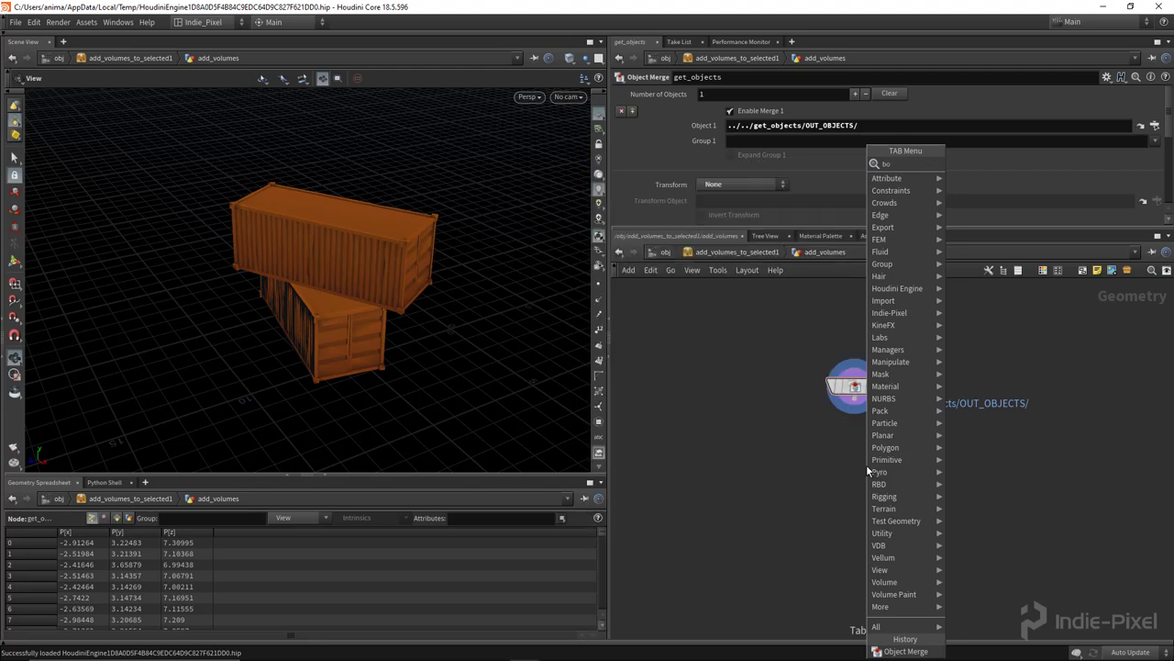
text(vdb)
key(Return)
click(866, 464)
drag(855, 415, 858, 465)
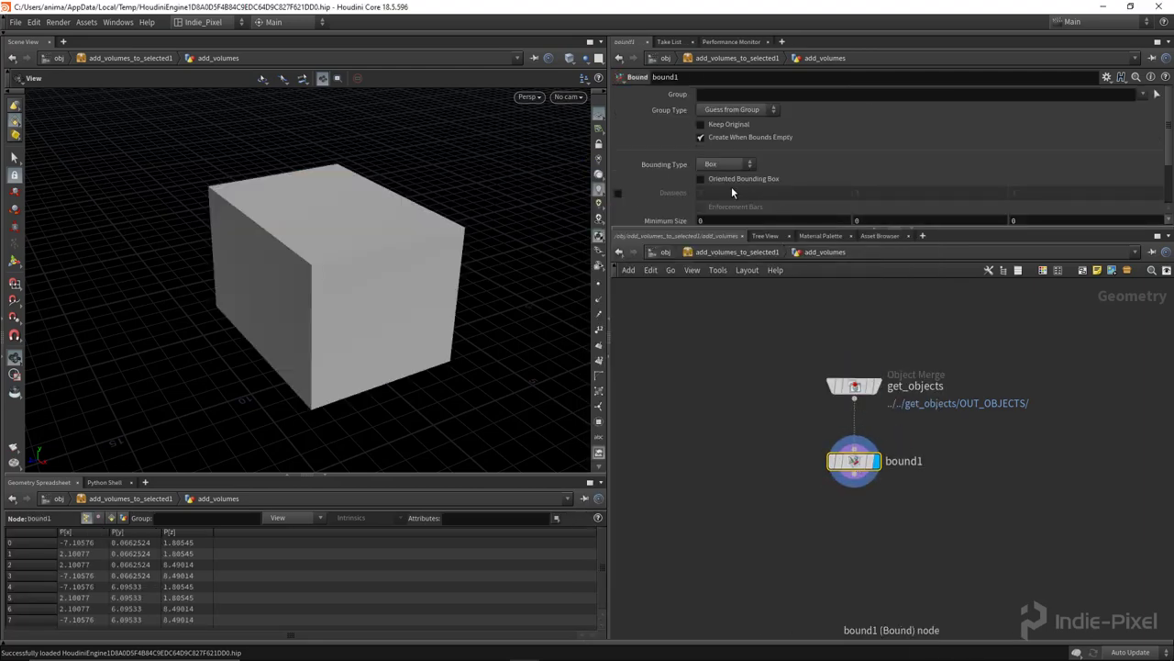
drag(854, 227, 854, 314)
drag(500, 245, 385, 220)
Step: Enable Oriented Bounding Box on bound1 and inspect the tilted box around the containers
click(881, 429)
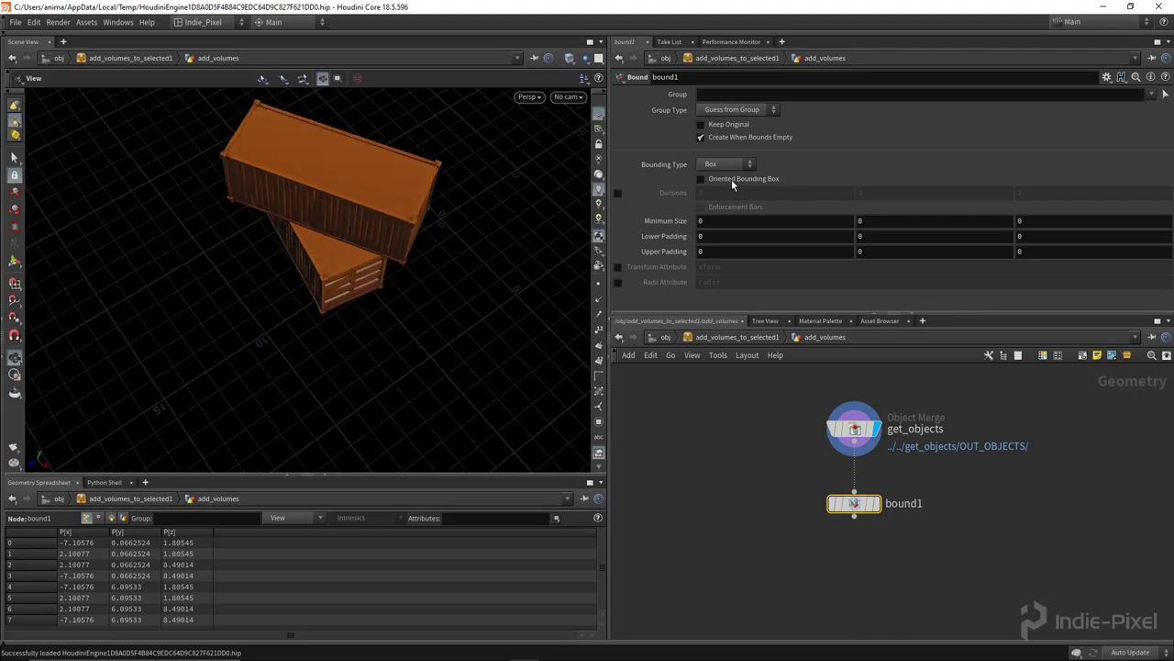
click(720, 179)
click(872, 502)
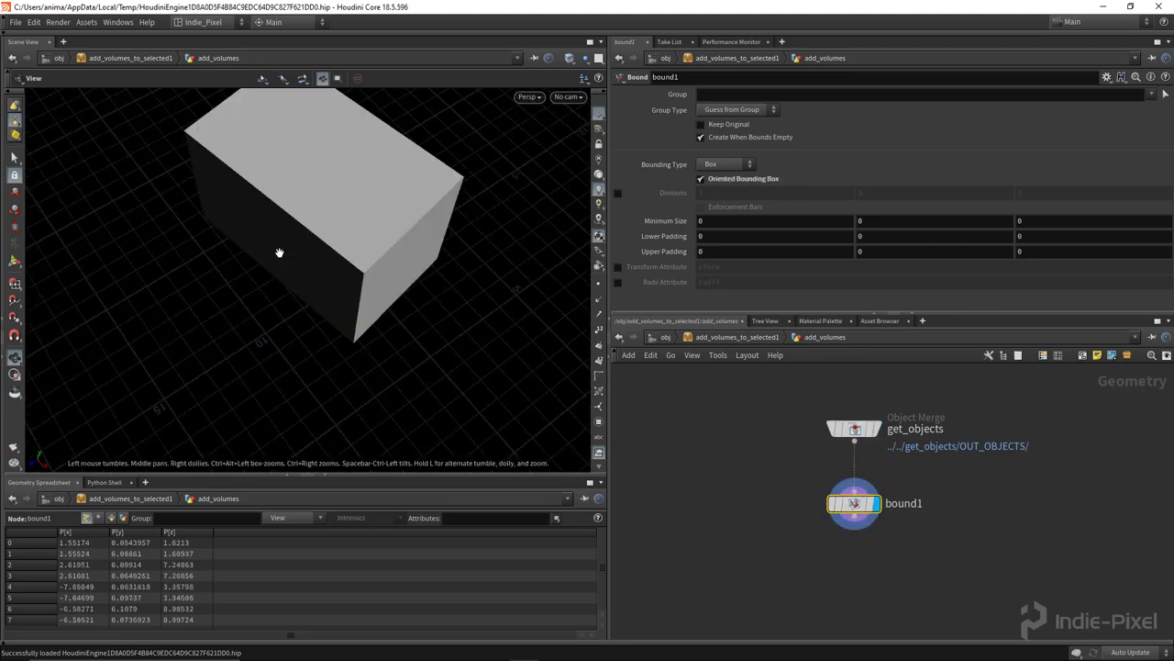
drag(285, 223, 367, 335)
drag(230, 475, 230, 456)
drag(330, 332, 343, 278)
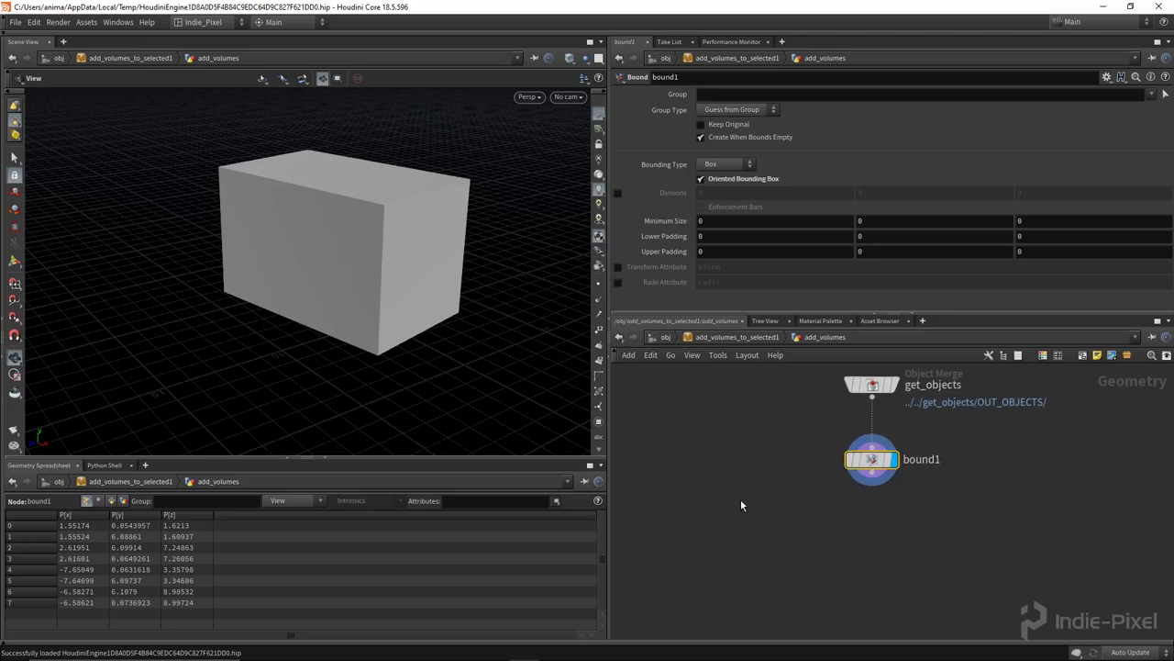
Step: Add an Extract Transform node below bound1 and a unit Box node beside it
key(Tab)
text(ext)
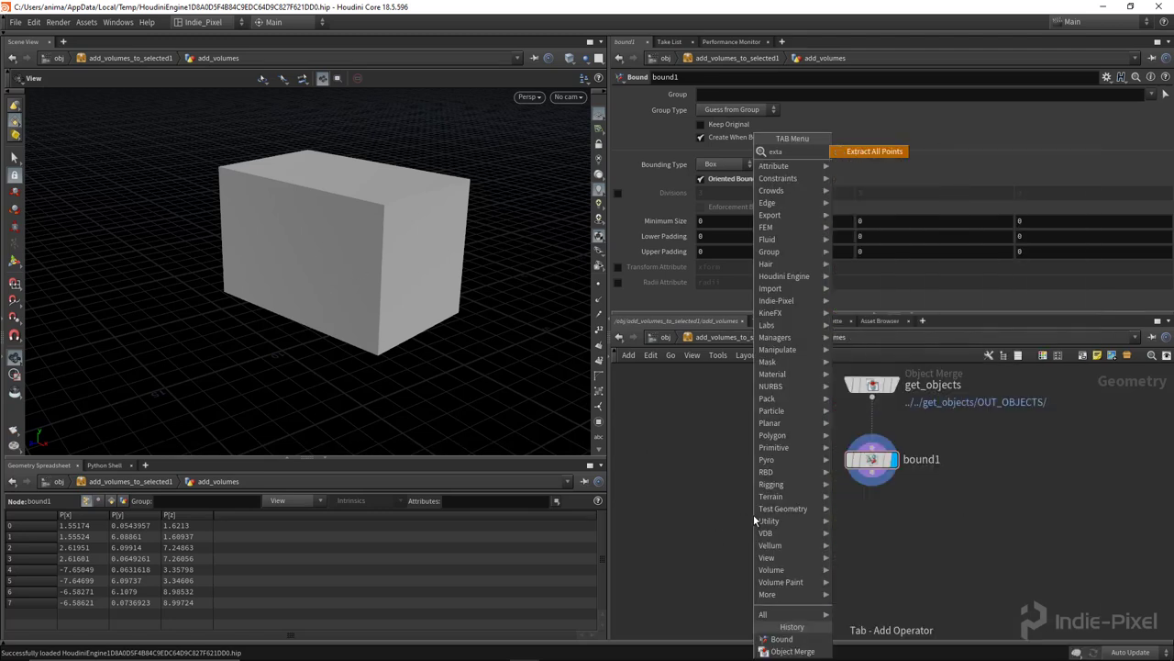
key(Down)
key(Down)
key(Down)
key(Down)
key(Return)
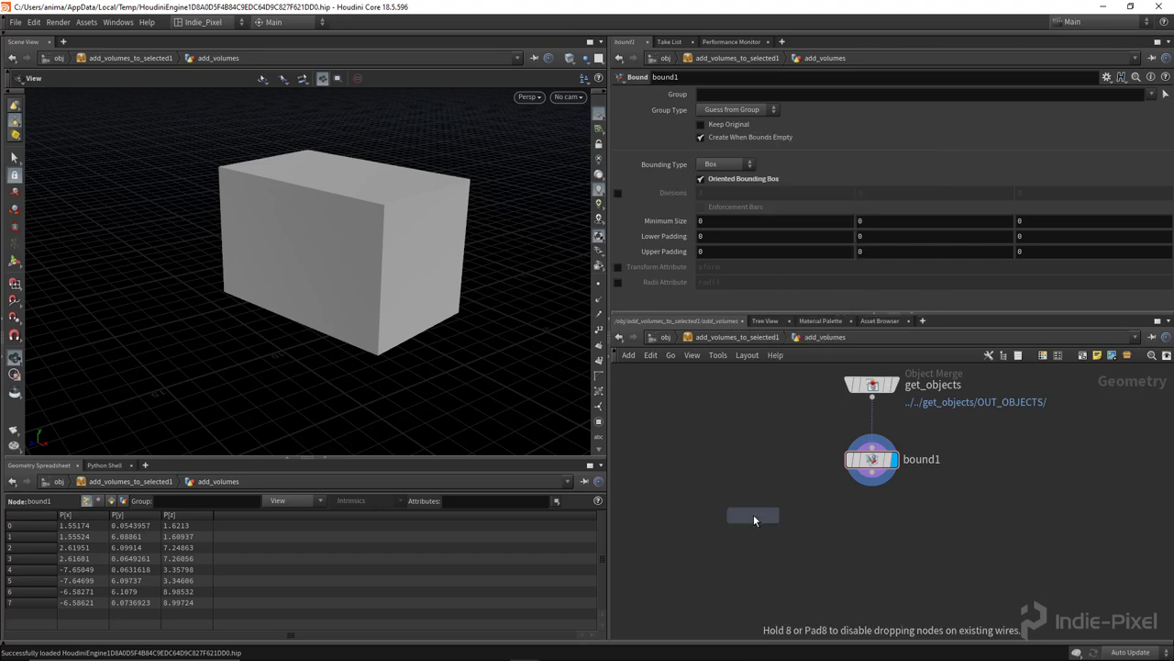
click(755, 516)
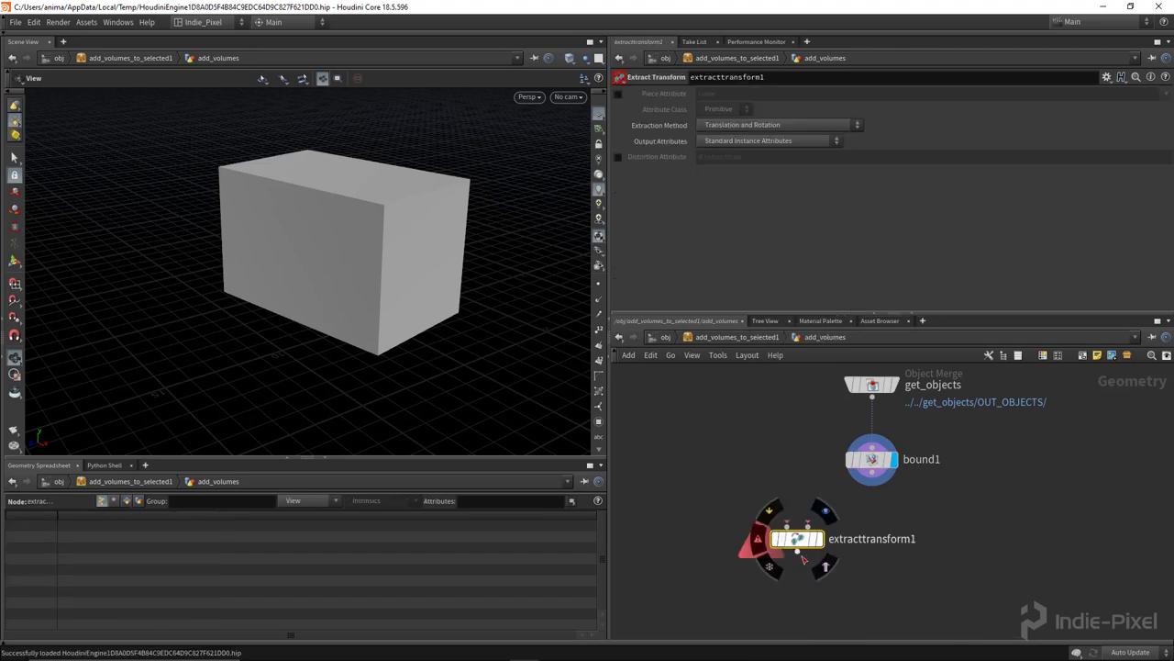
key(Tab)
key(Return)
click(731, 463)
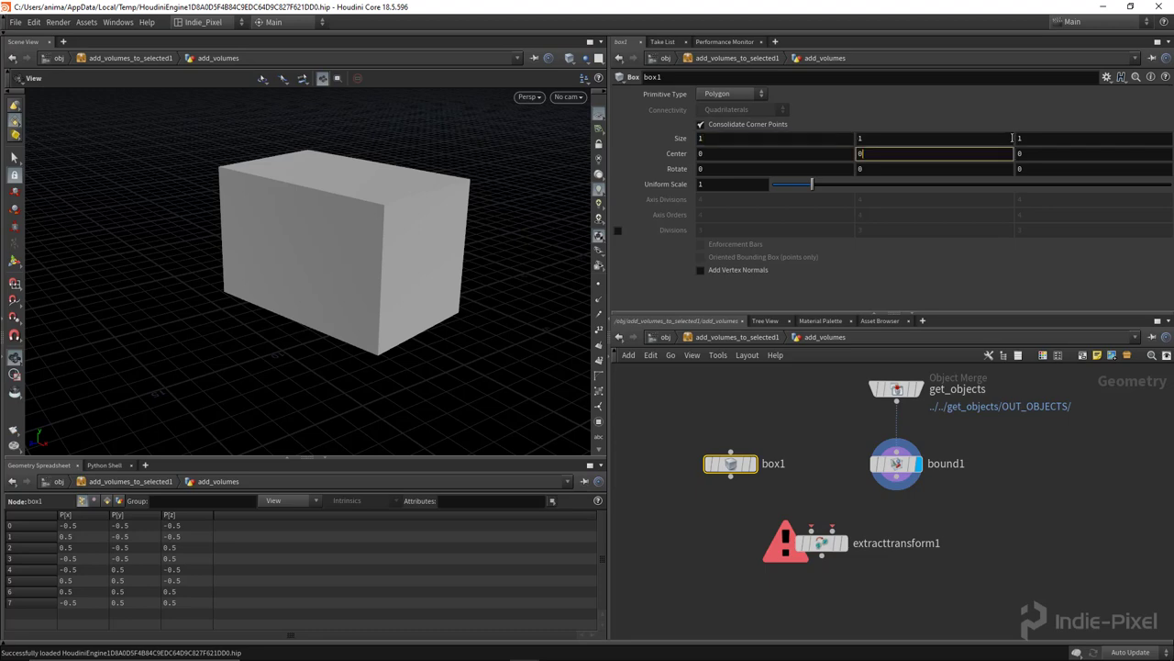
click(752, 463)
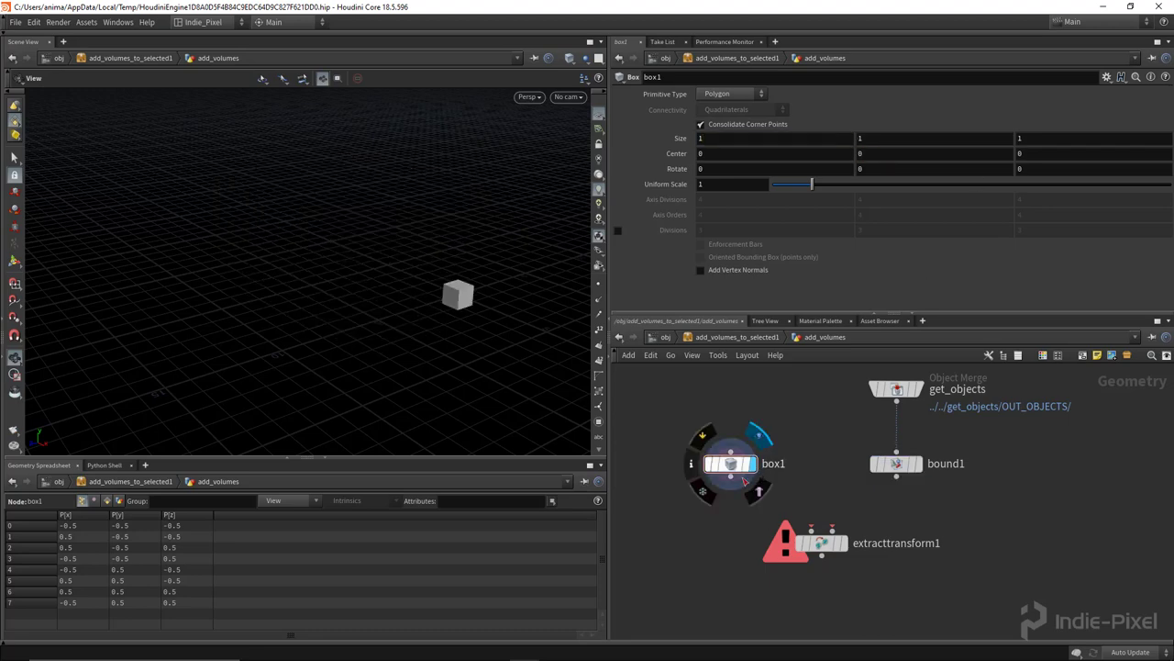
middle_drag(466, 303, 532, 327)
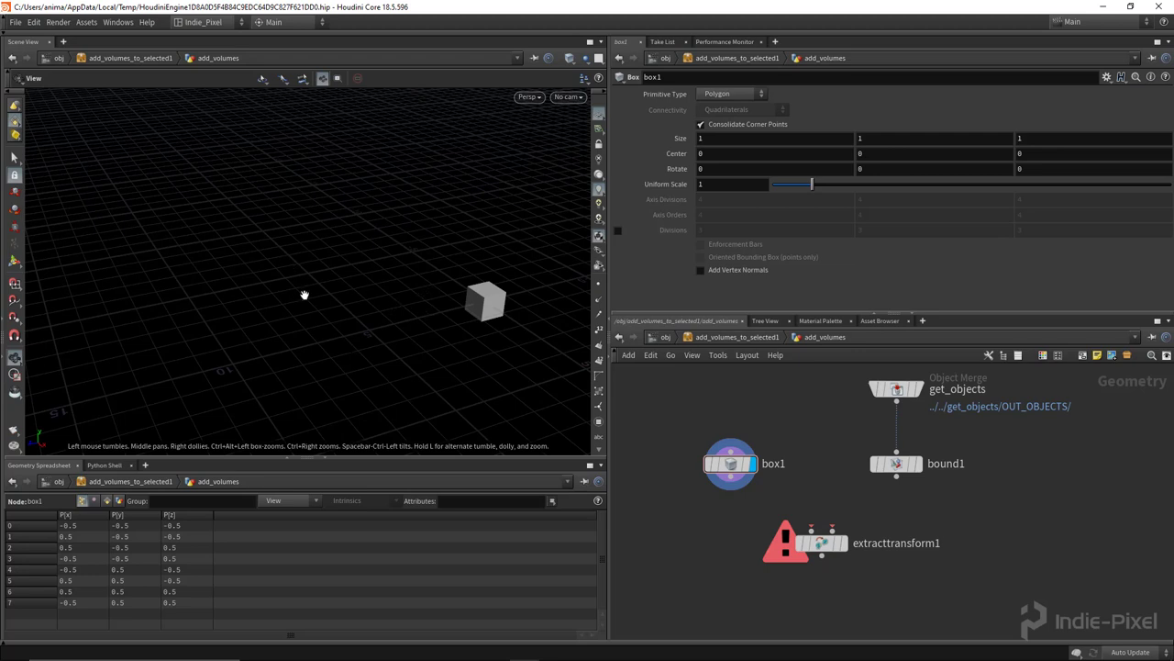
Step: Wire box1 into Extract Transform's first input and bound1 into its second, and display it
click(918, 463)
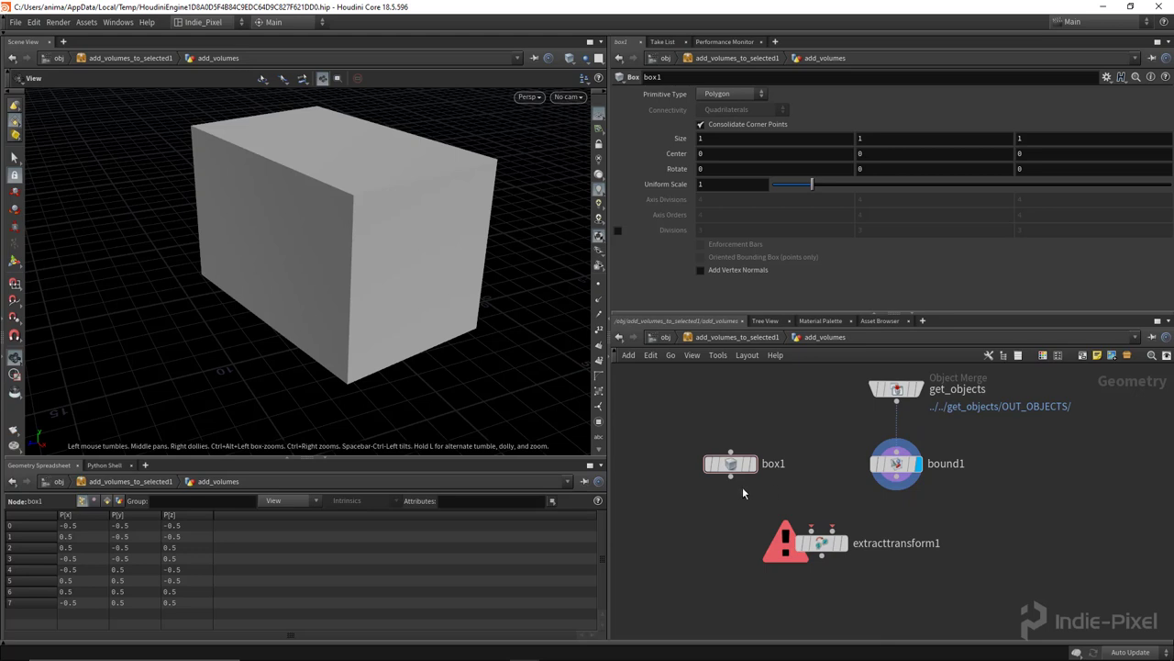
drag(736, 485, 810, 530)
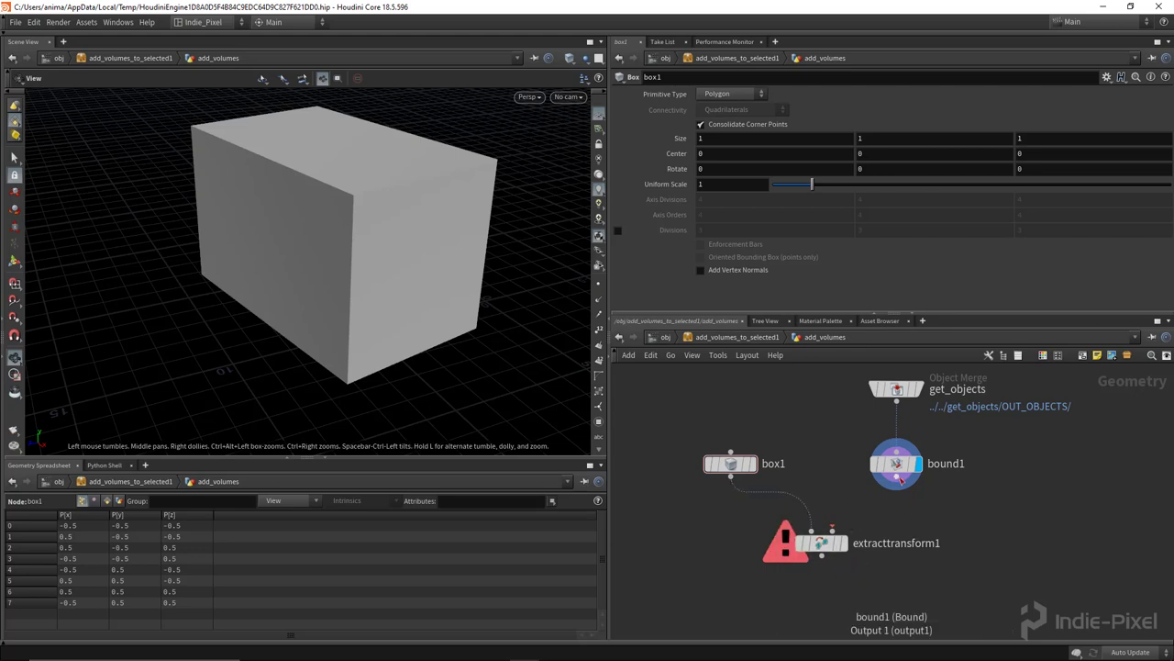
drag(899, 479, 831, 529)
click(843, 542)
click(819, 542)
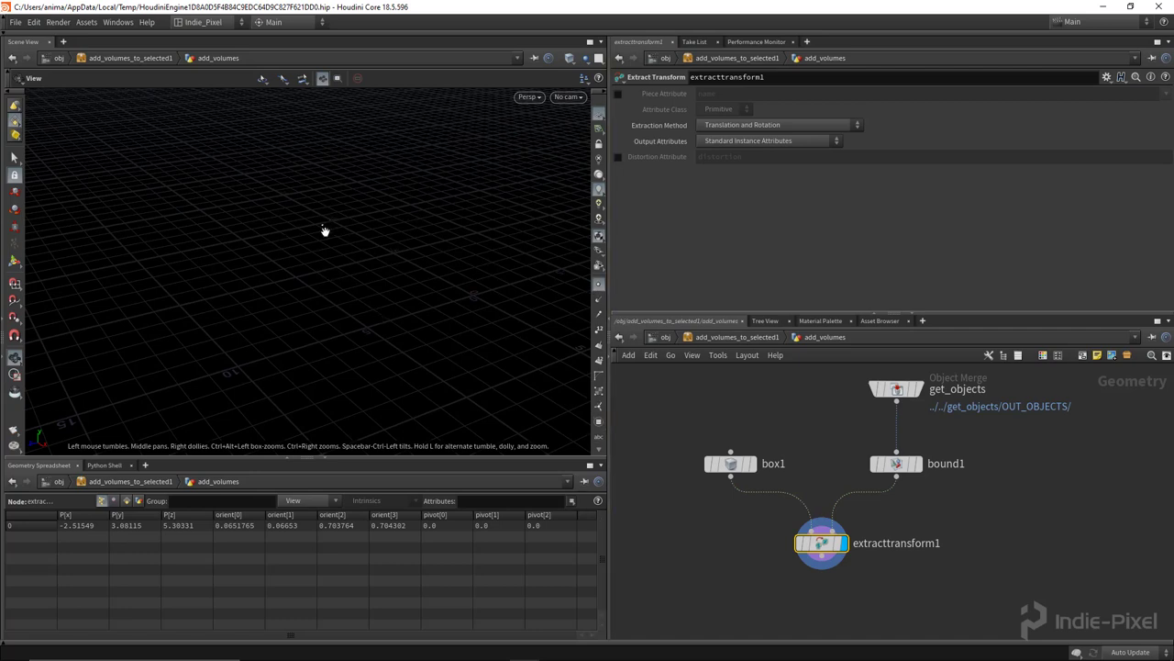
Step: Set Extraction Method to Translation, Rotation, and Non-Uniform Scale, giving scale 6.03422, 9.36467, 5.73882
drag(324, 231, 351, 214)
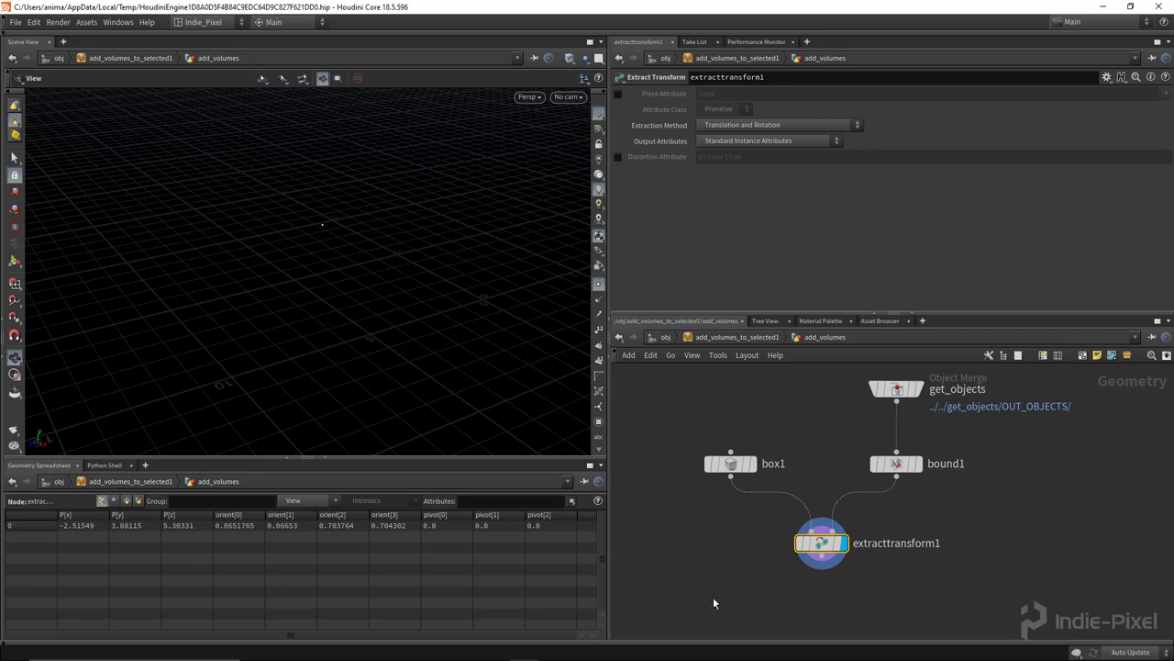
click(773, 126)
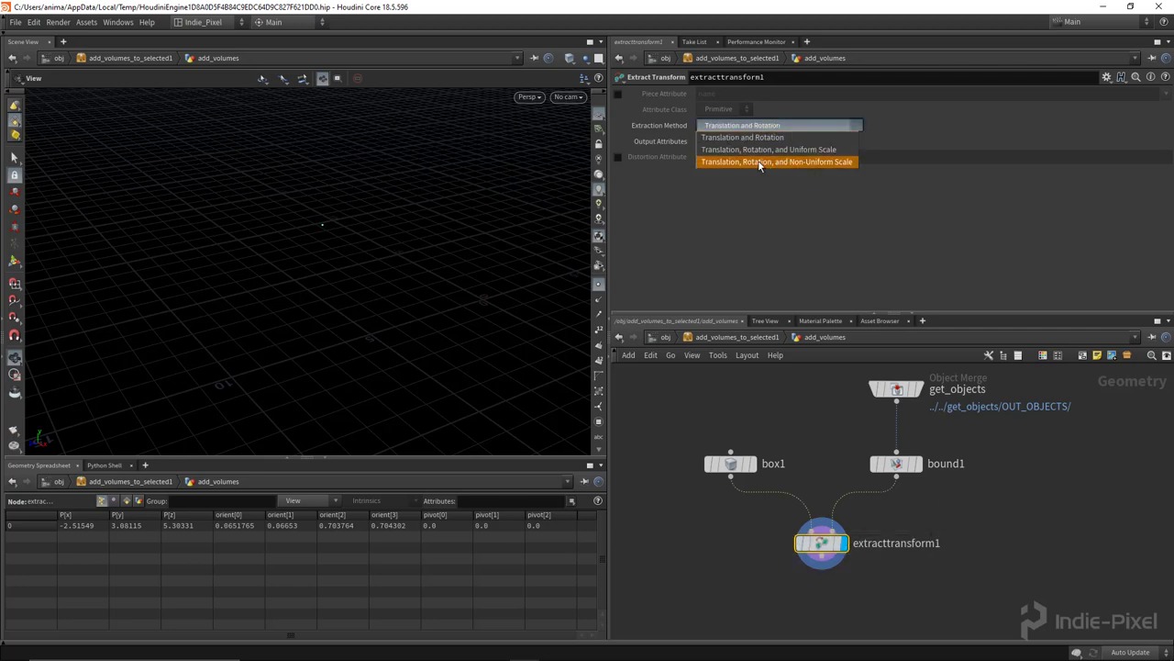
click(825, 162)
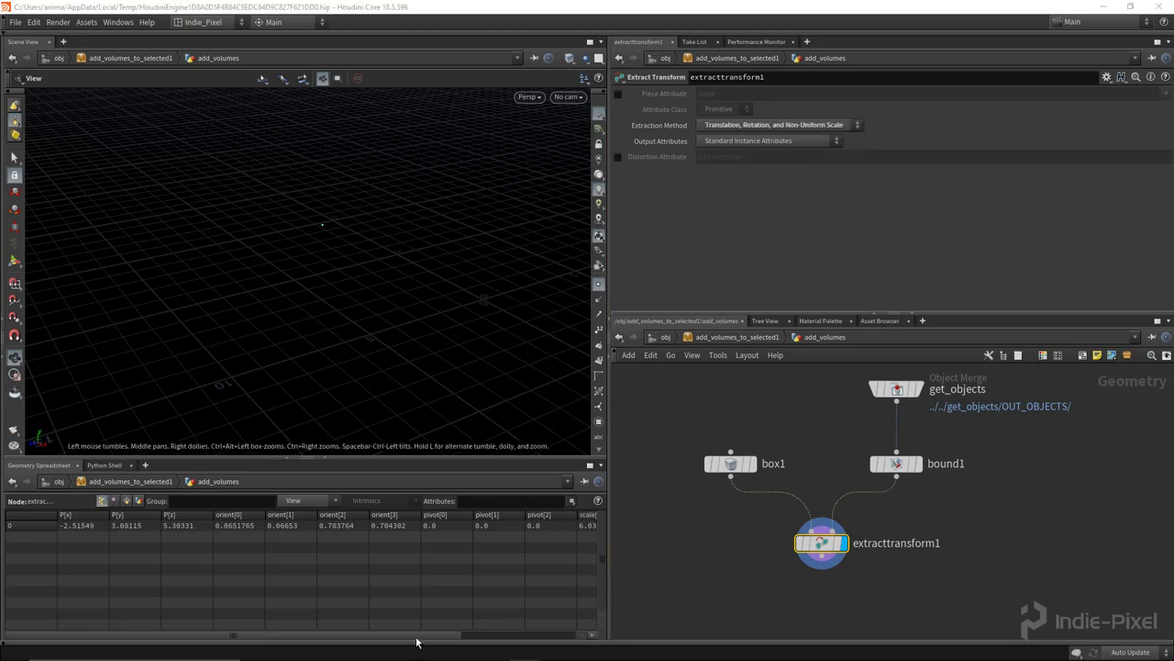
drag(416, 641, 531, 633)
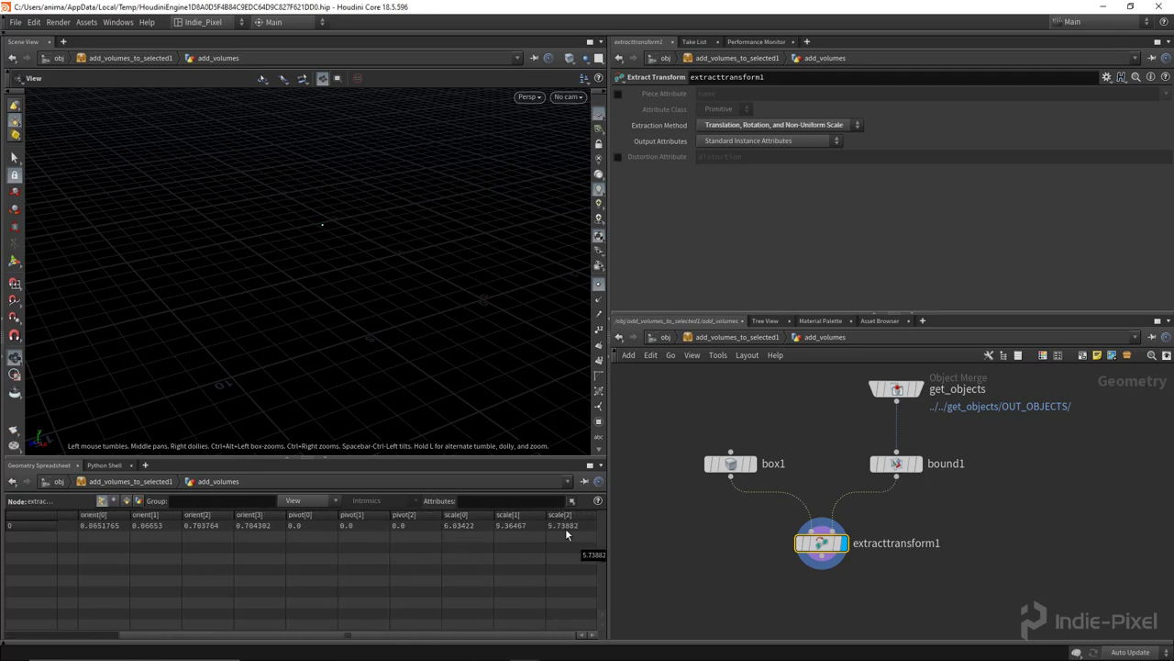
middle_drag(739, 592, 755, 516)
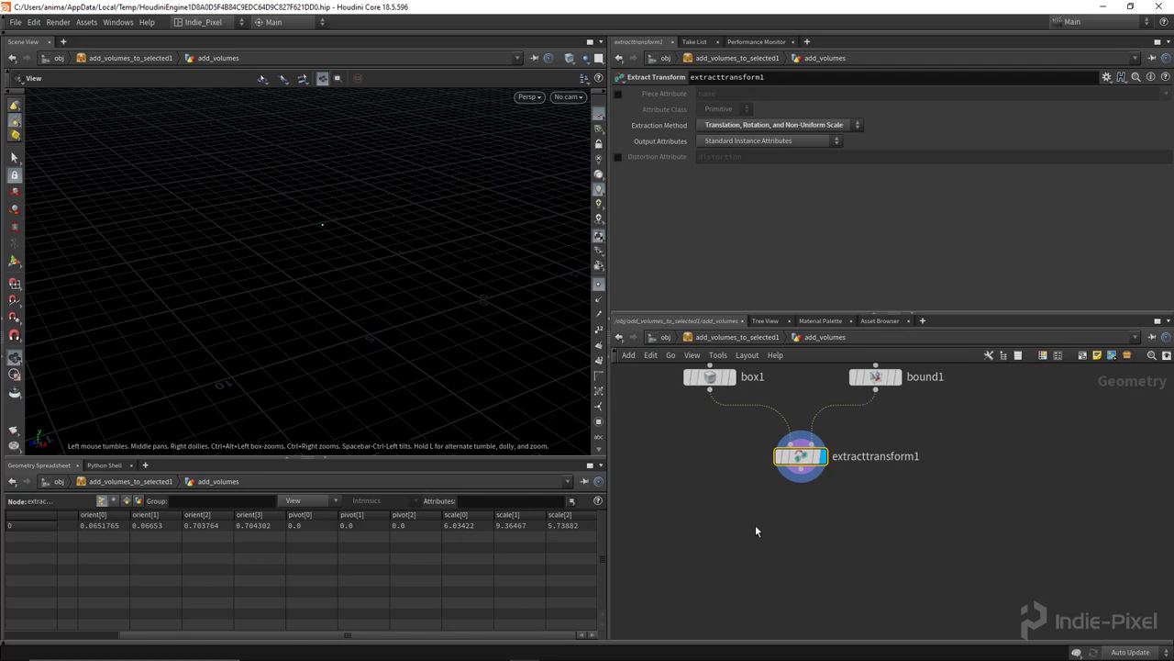
key(Tab)
Step: Add an Attribute Wrangle below extracttransform1, rename it unreal_attrs, and start typing s@unreal_instance
click(743, 533)
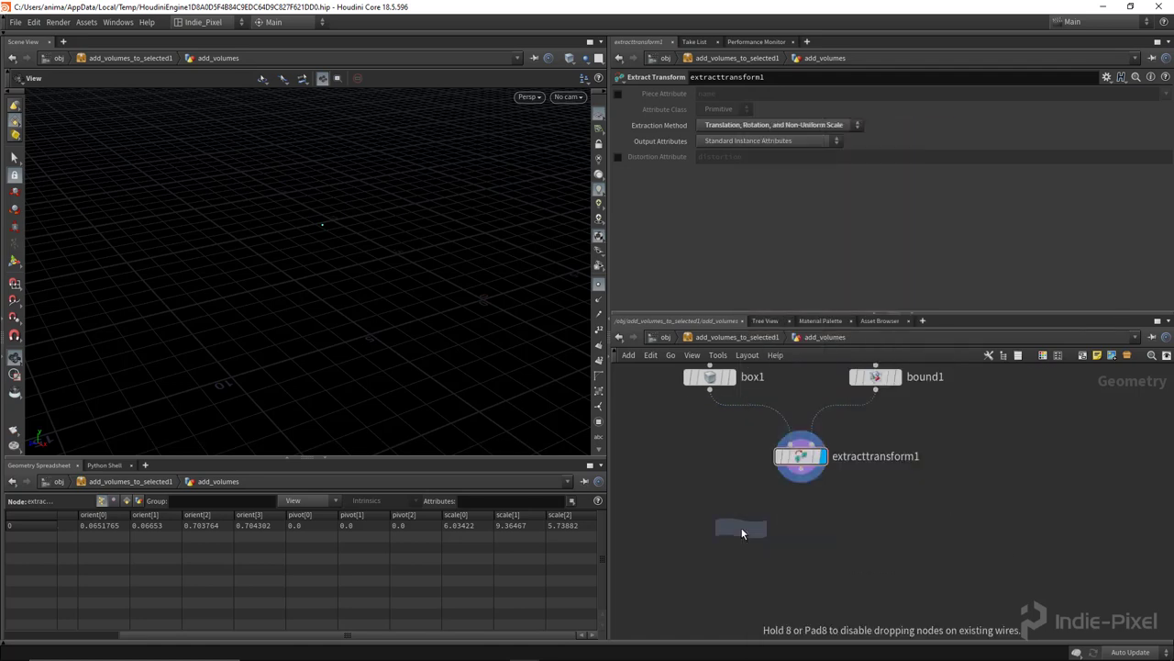
click(821, 527)
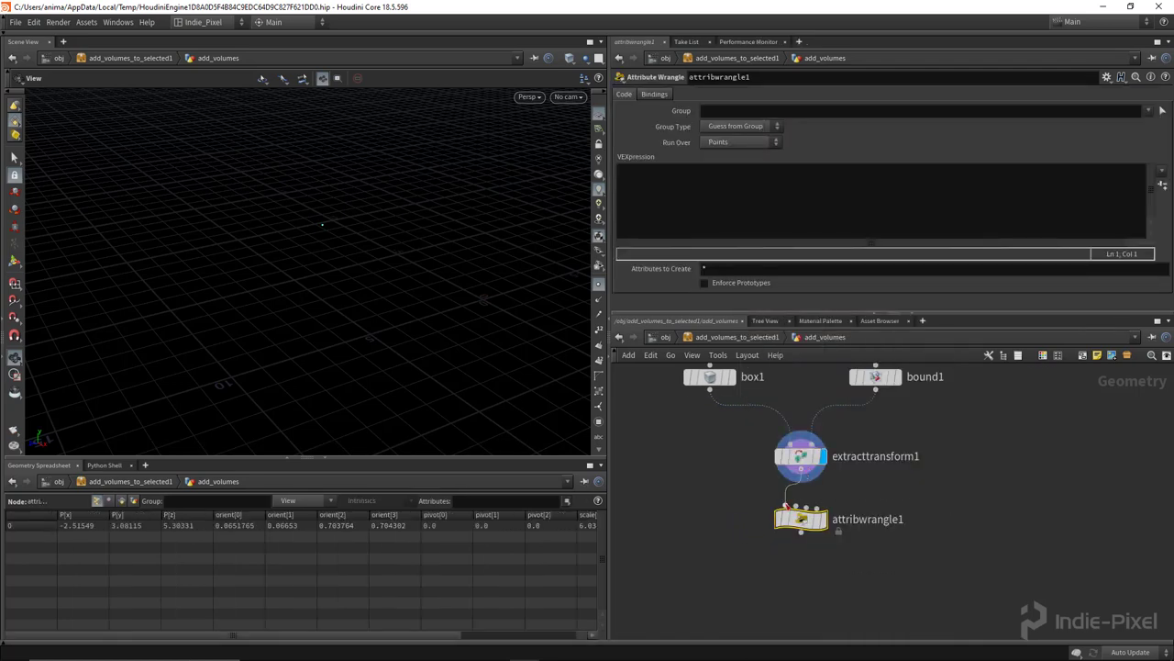
double_click(864, 519)
double_click(863, 520)
text(unreal_attrs)
key(Return)
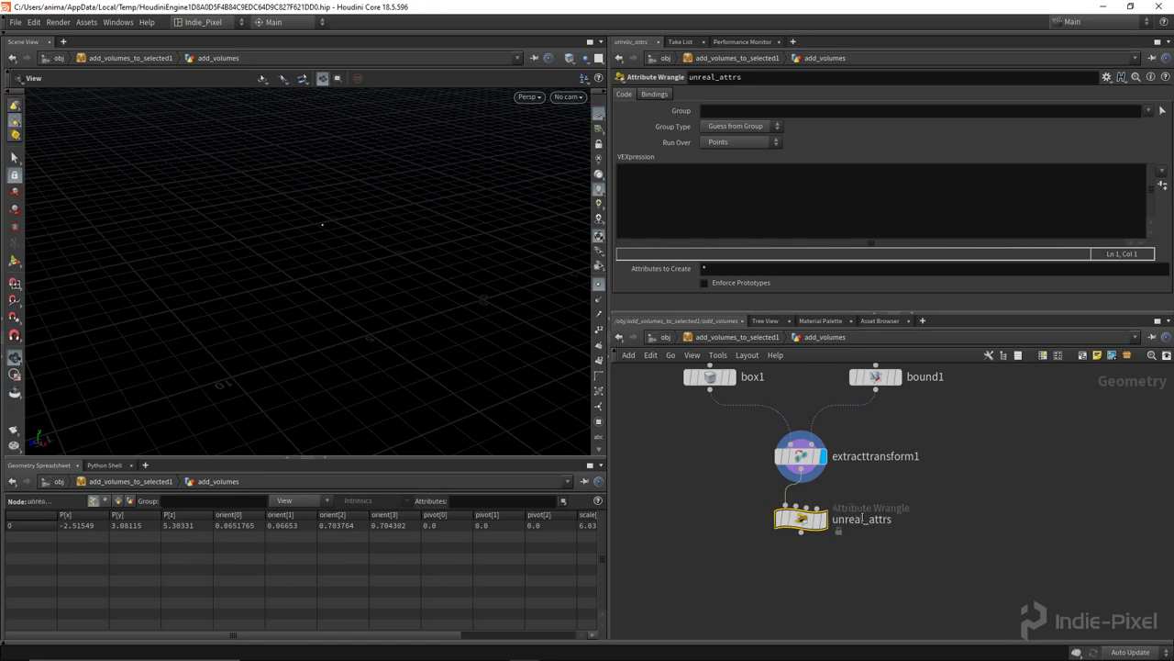
drag(974, 313, 974, 333)
click(750, 202)
text(s@unreal_instance = ")
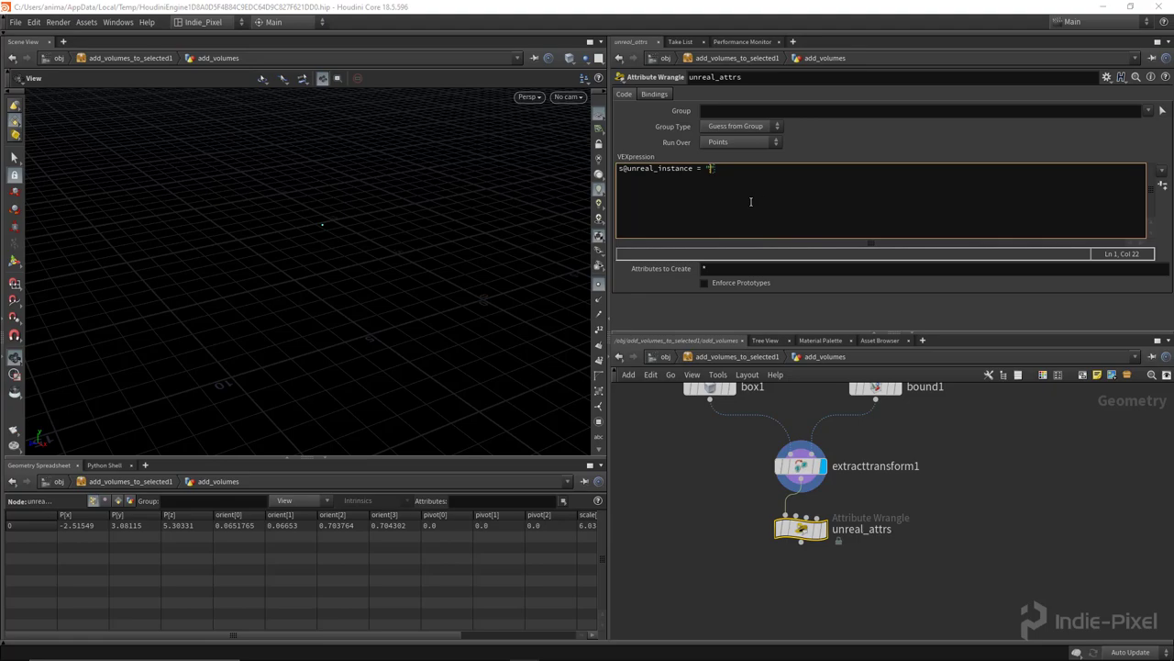
click(404, 648)
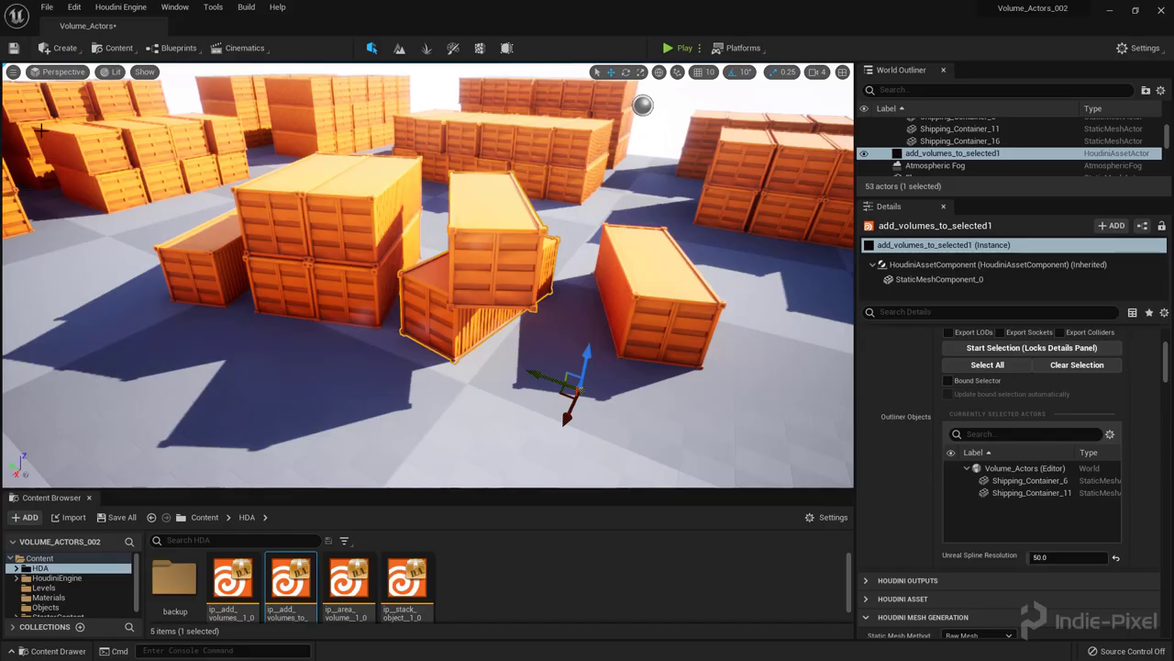
click(60, 47)
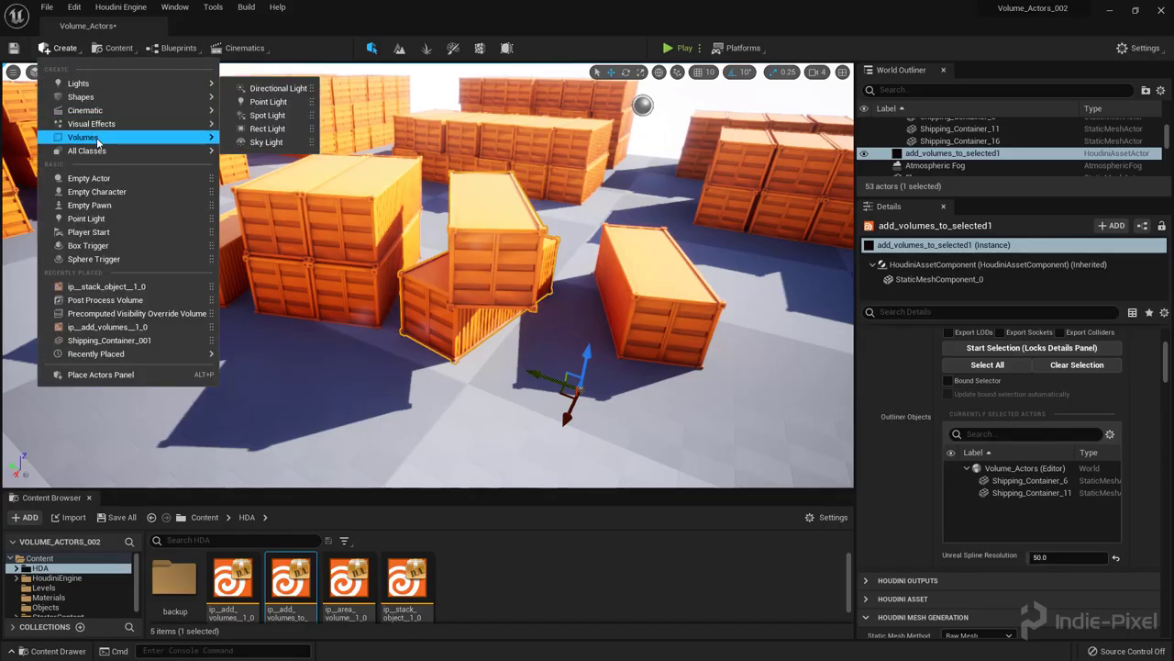
mouse_move(183, 137)
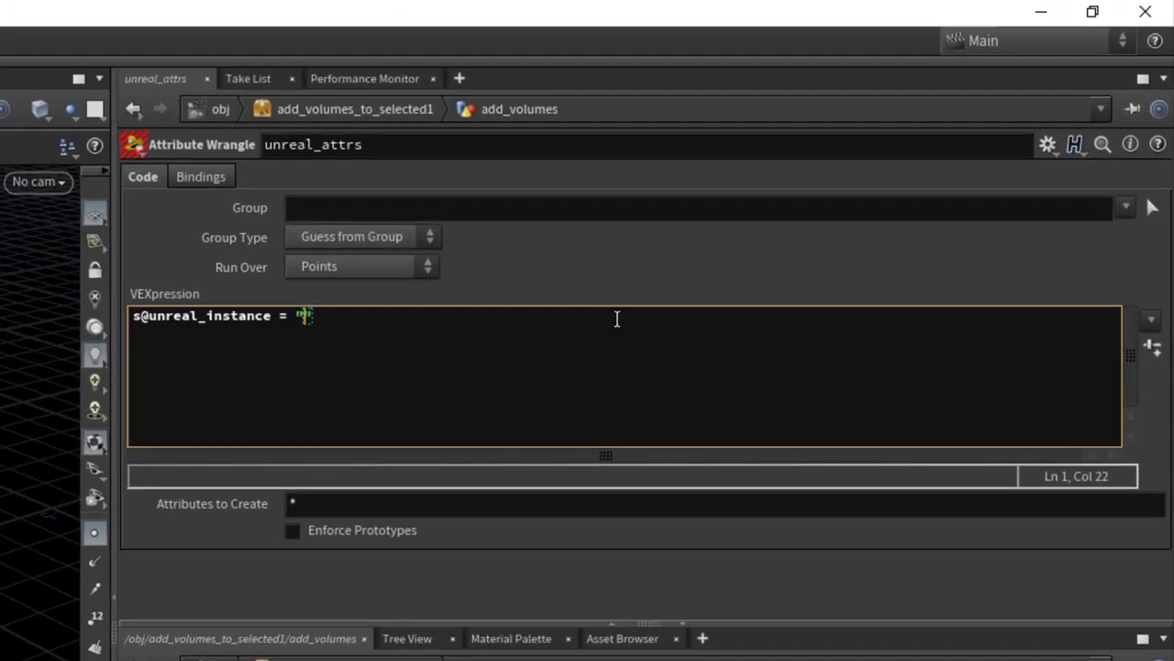
Step: Finish the VEX: set s@unreal_instance to "TriggerVolume" and multiply v@scale by 0.5
text(TriggerVolume)
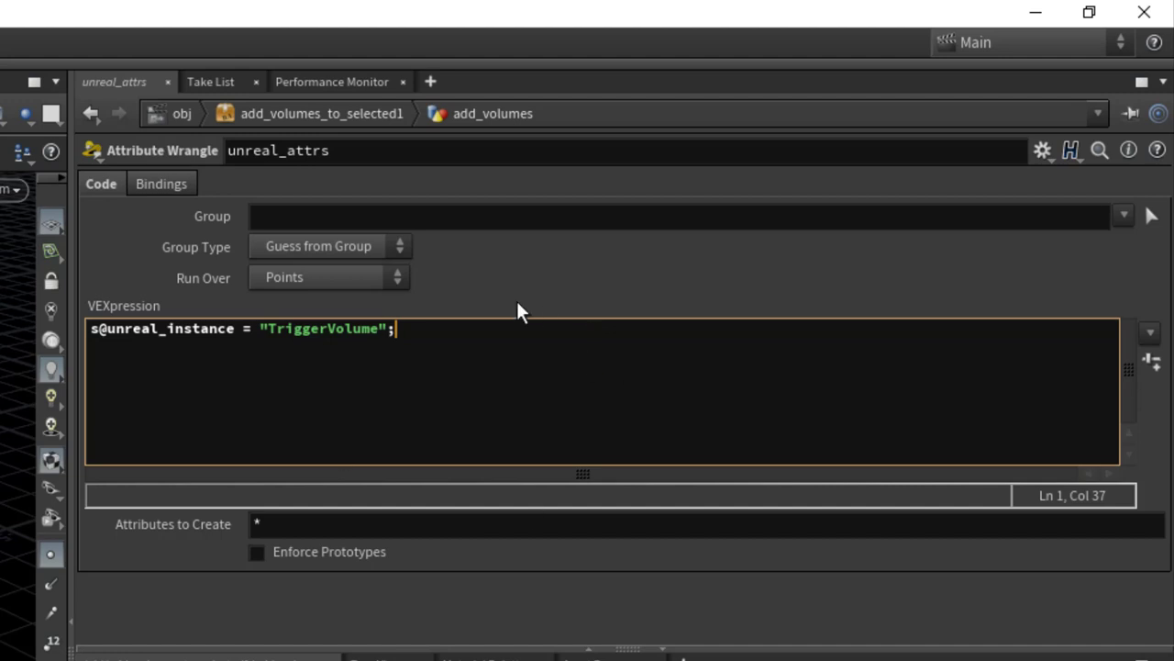
key(Return)
key(Return)
text(v@scale)
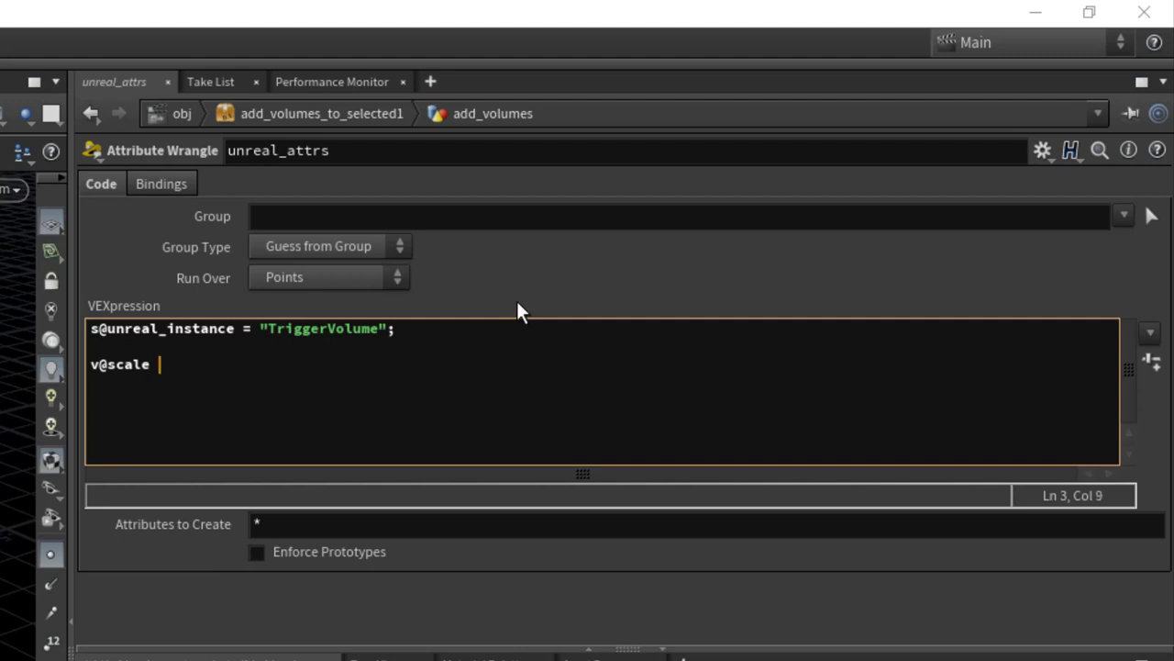
text( *= 0.5;)
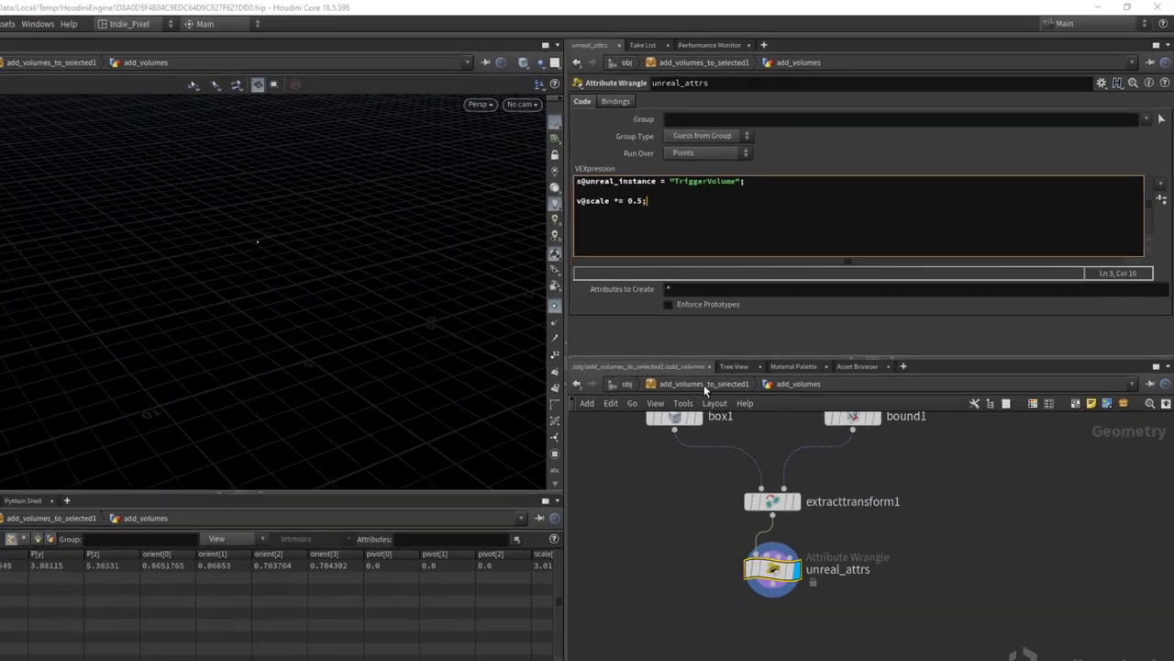
Step: Save the asset's node type and return to Unreal Engine
right_click(738, 360)
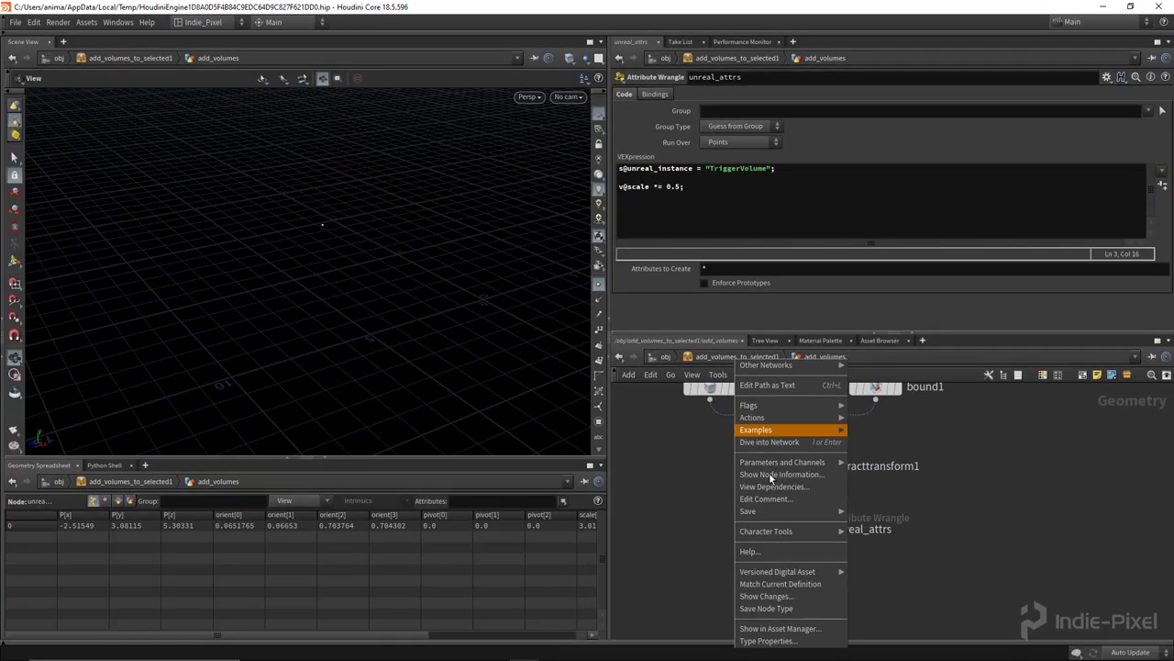
click(770, 608)
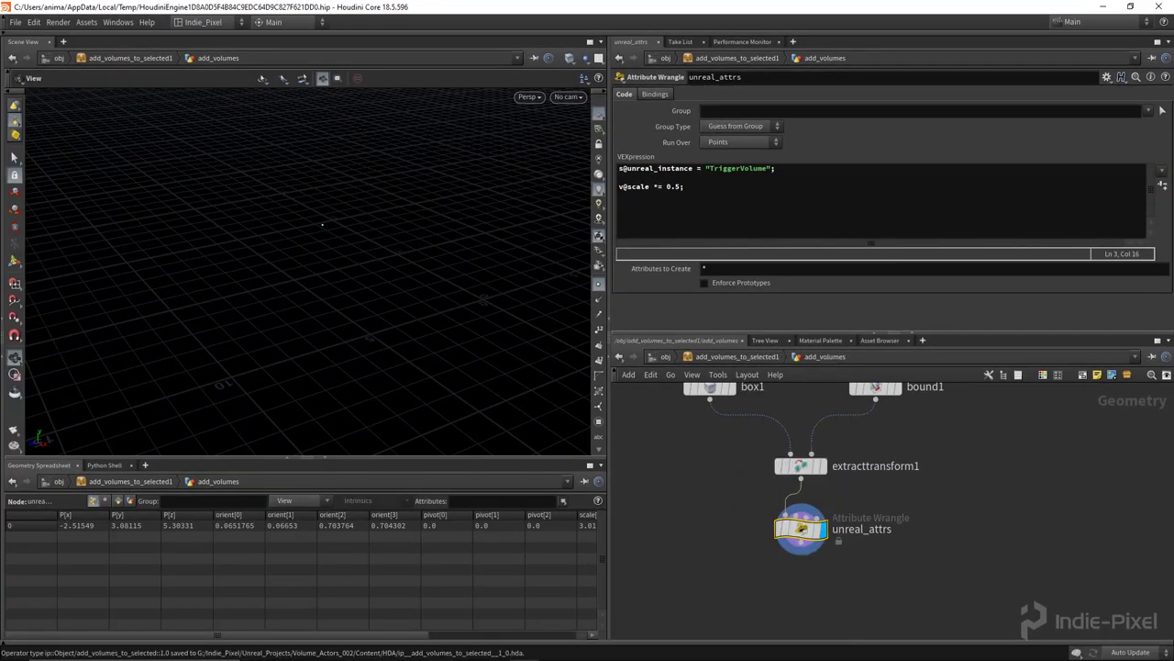
click(404, 653)
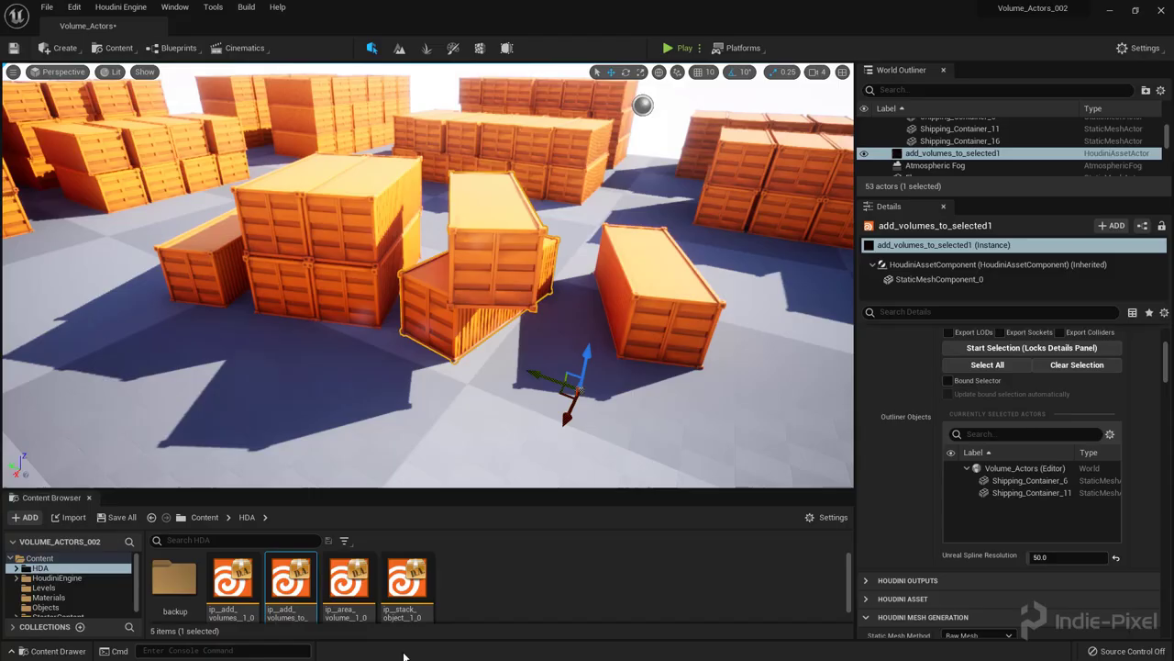
Step: Rebuild all instances of the ip_add_volumes_to_selected asset from the Content Browser
right_click(286, 586)
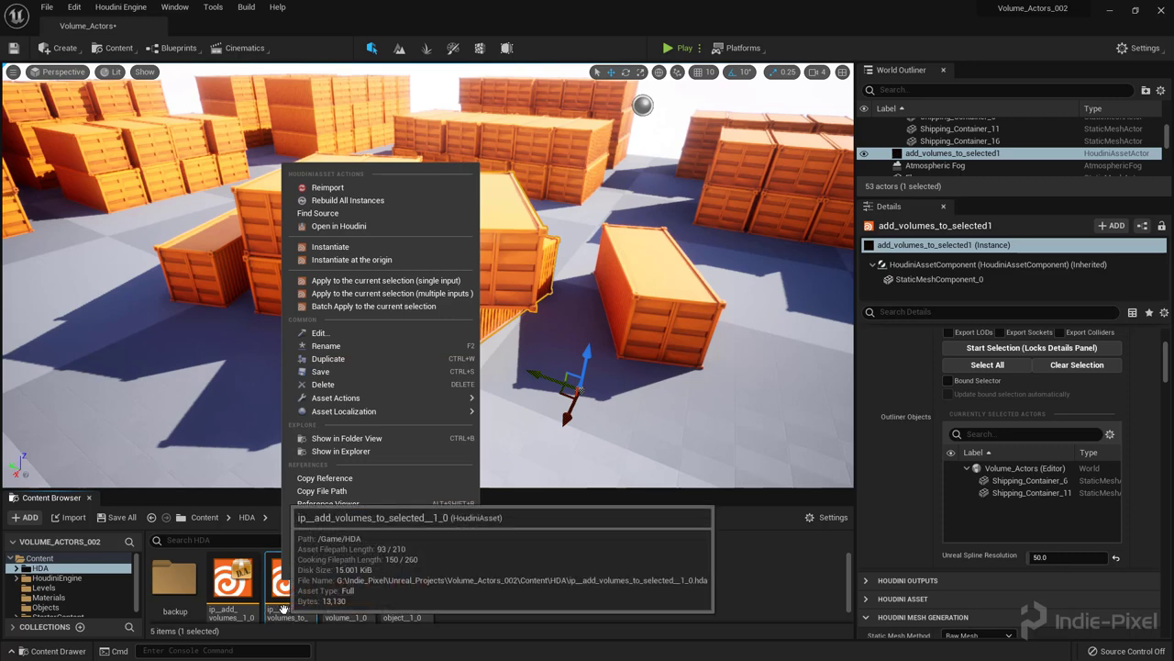
right_click(290, 613)
click(336, 230)
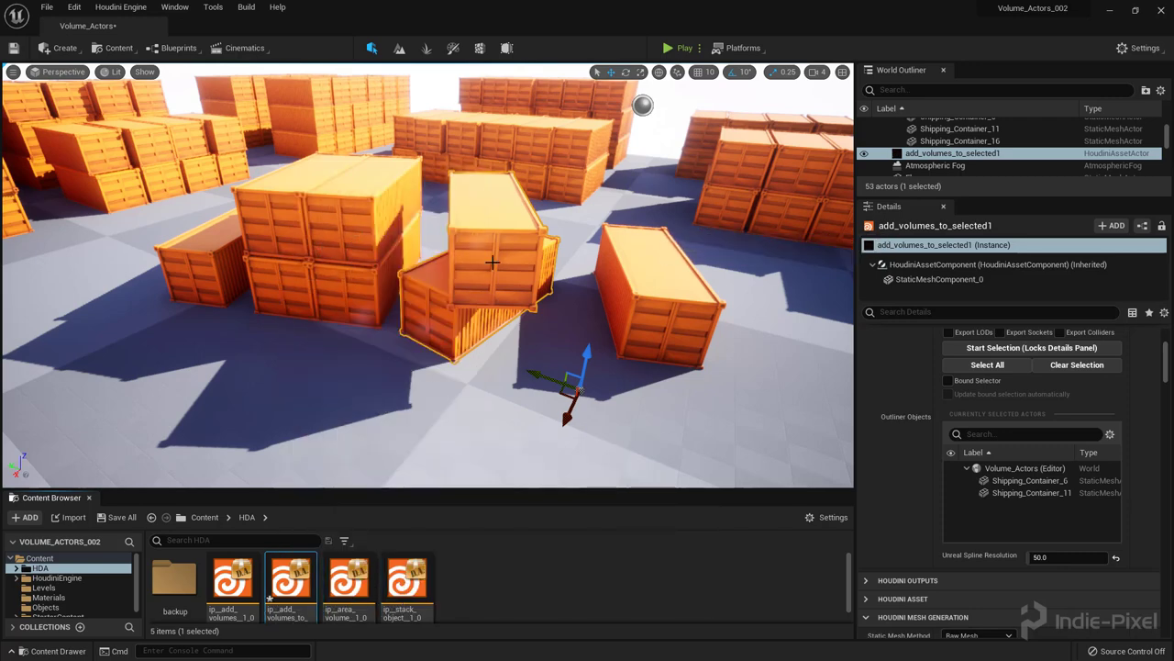
Step: Select the new TriggerVolume and inspect its oriented fit around the containers
alt+drag(502, 310, 567, 208)
click(566, 207)
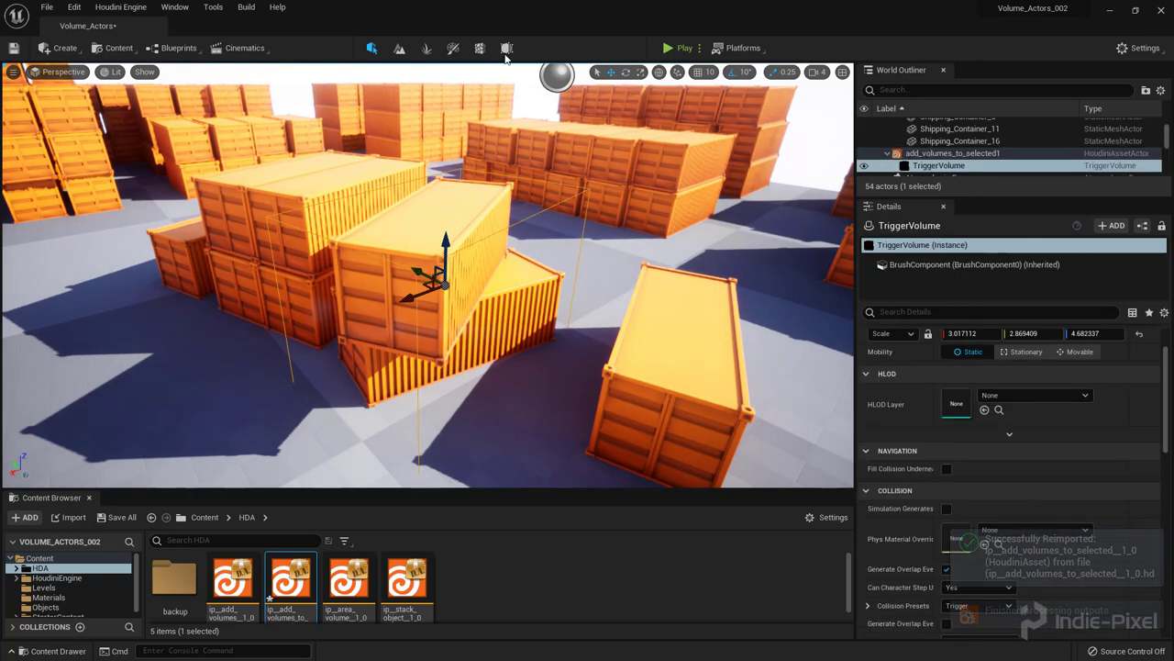
click(506, 47)
alt+drag(527, 275, 564, 230)
alt+drag(677, 72, 637, 137)
alt+drag(550, 276, 440, 275)
key(shift+1)
click(110, 71)
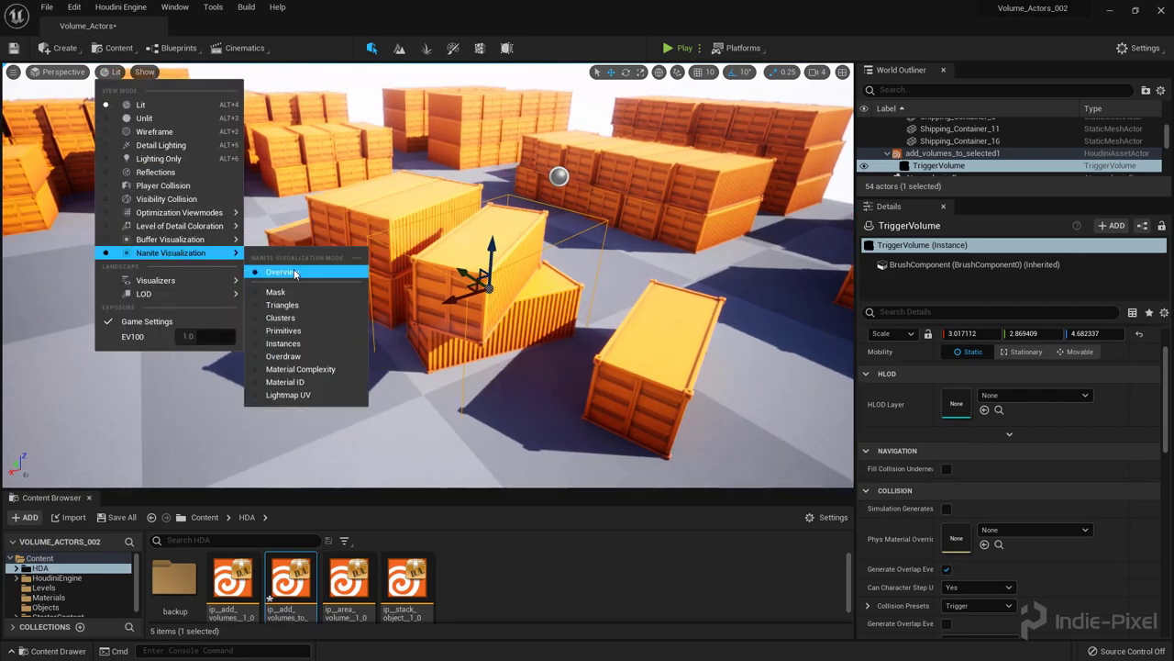
click(285, 257)
alt+drag(440, 275, 417, 266)
drag(401, 490, 401, 597)
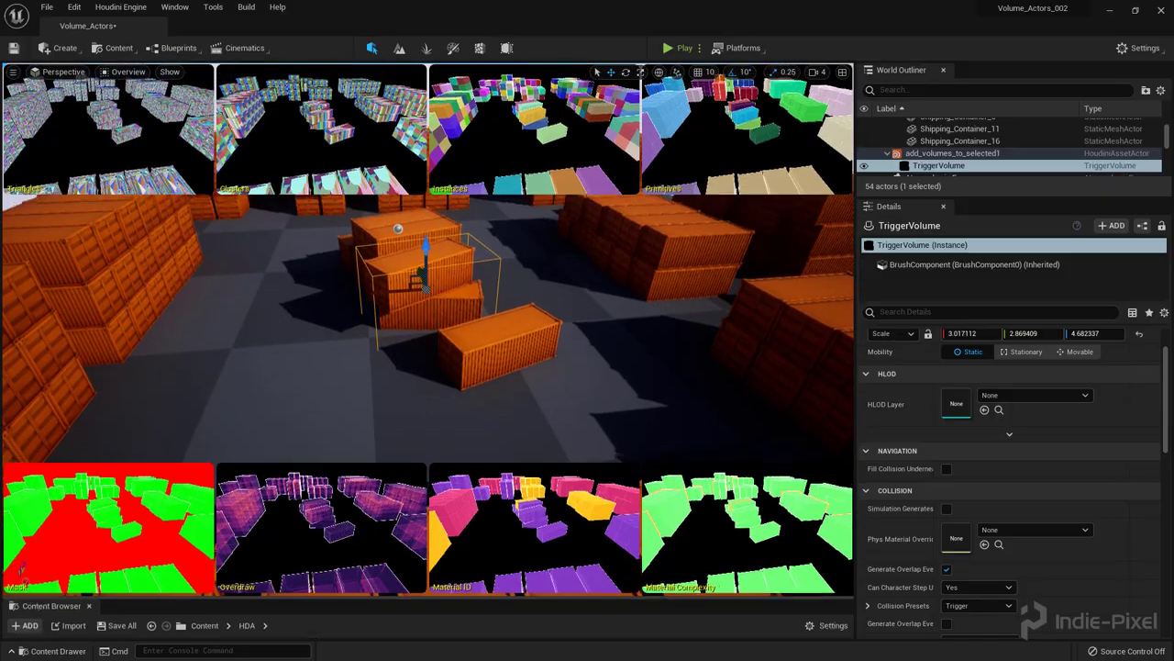
right_drag(422, 330, 500, 319)
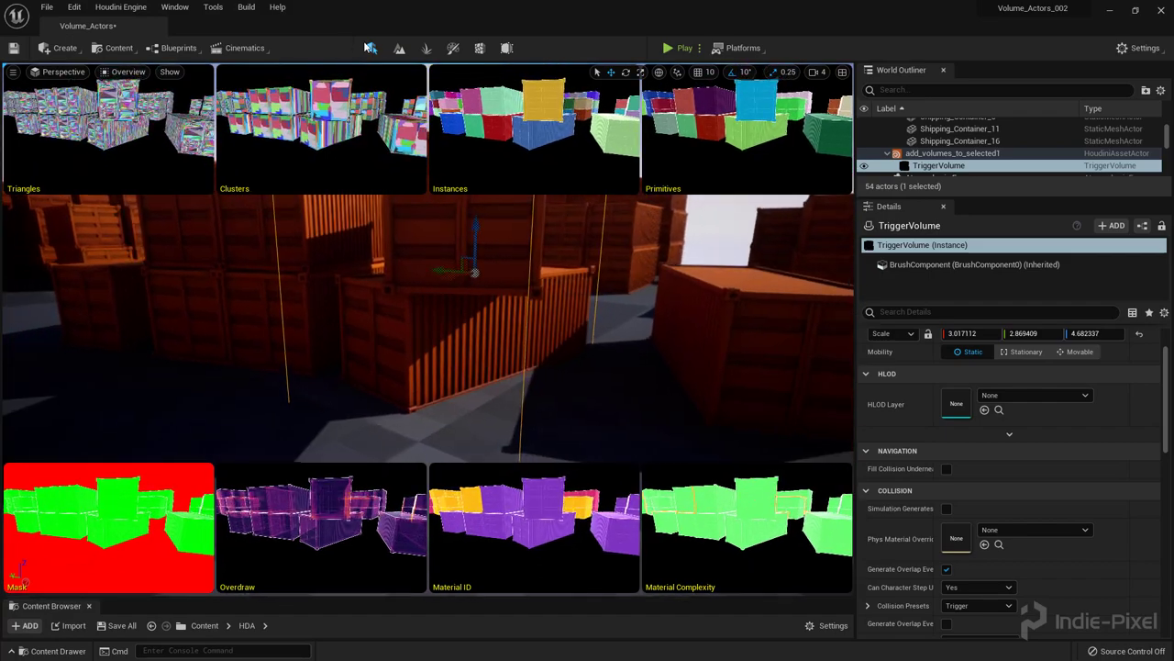
click(127, 71)
click(128, 95)
right_drag(426, 330, 424, 312)
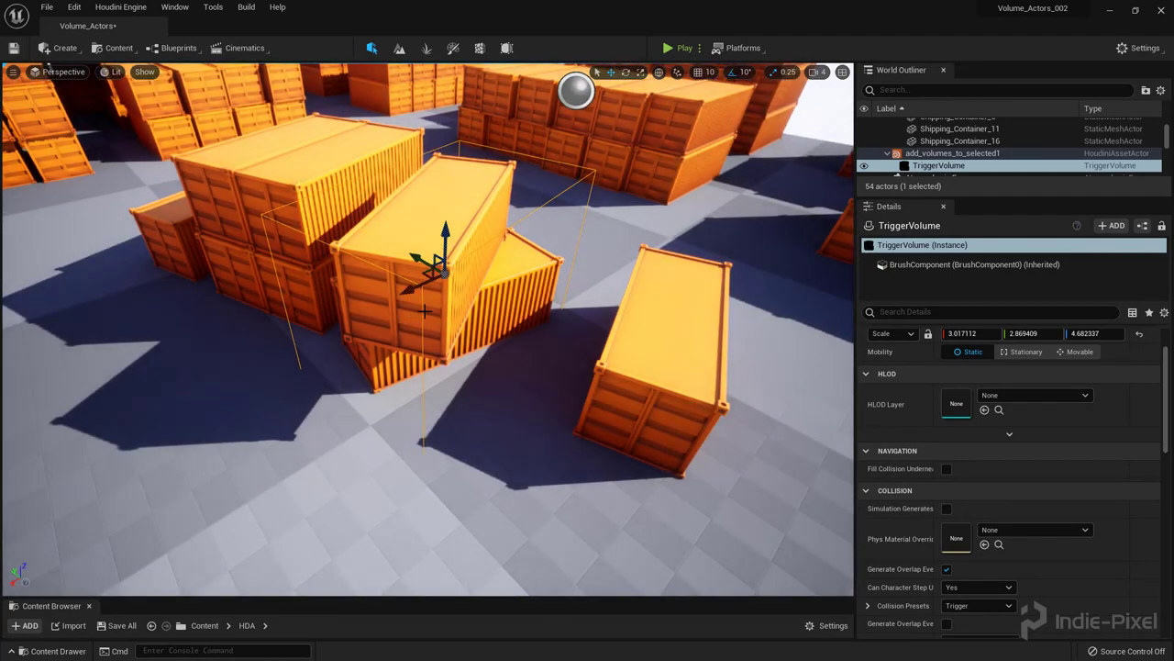